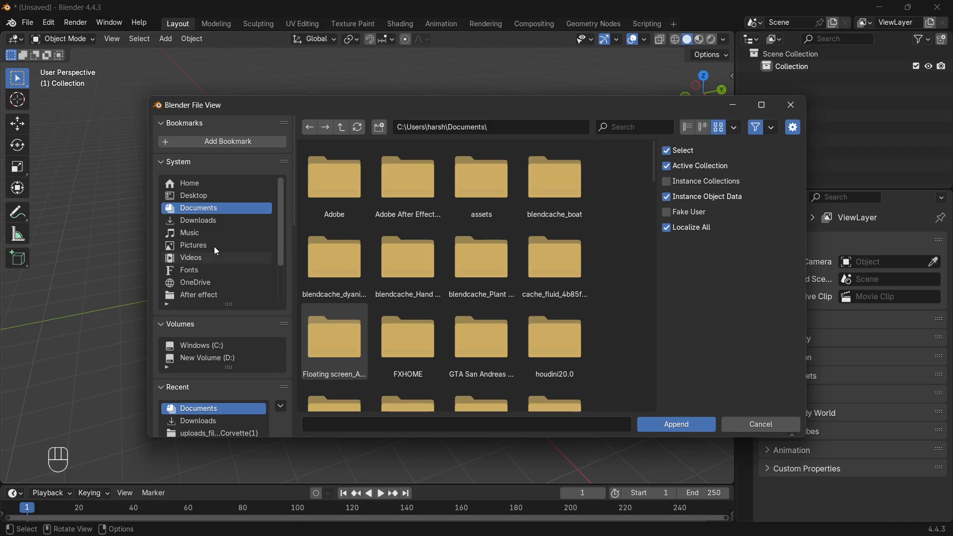
From Visual Gravity Car model.blend, append the 'final' collection from its Collection folder
{"action": "left_click_drag", "start_coordinate": [654, 180], "coordinate": [436, 407]}
{"action": "left_click", "coordinate": [418, 372]}
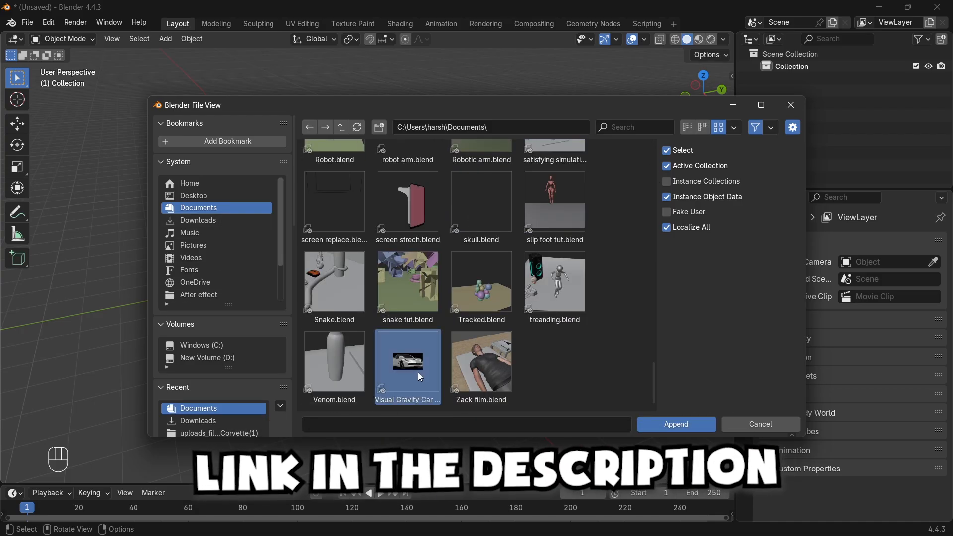
{"action": "left_click", "coordinate": [656, 424]}
{"action": "left_click", "coordinate": [551, 194]}
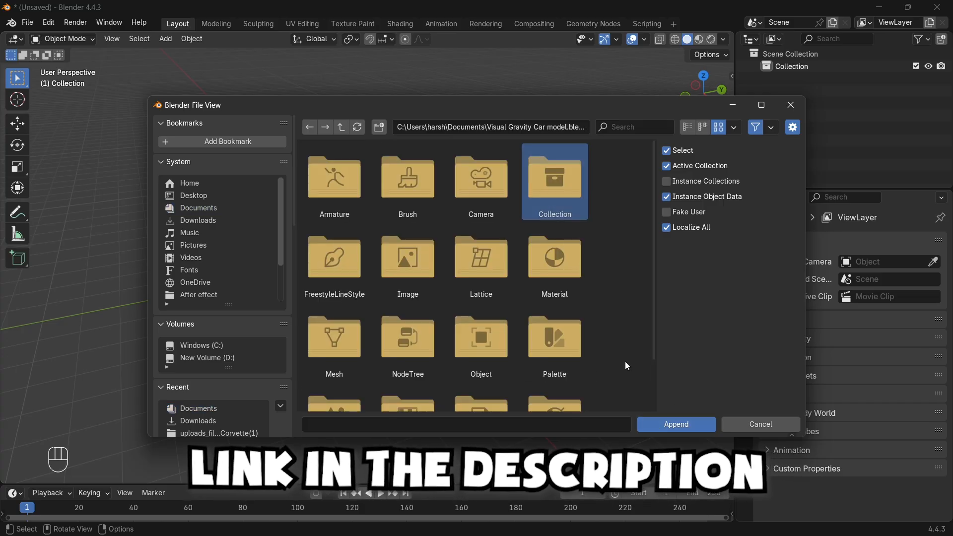
{"action": "left_click", "coordinate": [676, 424]}
{"action": "left_click", "coordinate": [481, 181]}
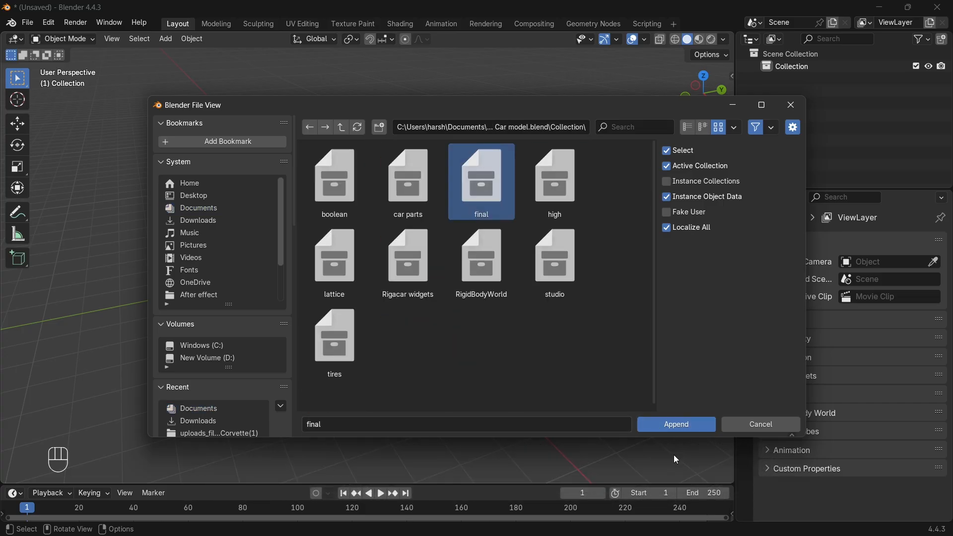
{"action": "left_click", "coordinate": [692, 426]}
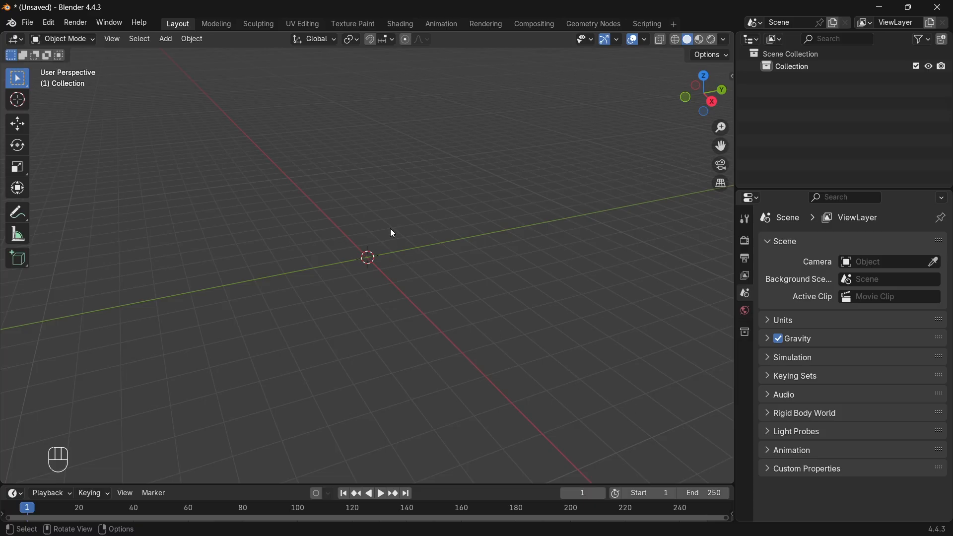
Switch to the right-side orthographic view and enlarge the timeline below the viewport
{"action": "middle_click_drag", "start_coordinate": [382, 233], "coordinate": [511, 238]}
{"action": "key", "text": "KP_3"}
{"action": "left_click", "coordinate": [469, 451]}
{"action": "left_click_drag", "start_coordinate": [472, 481], "coordinate": [502, 386]}
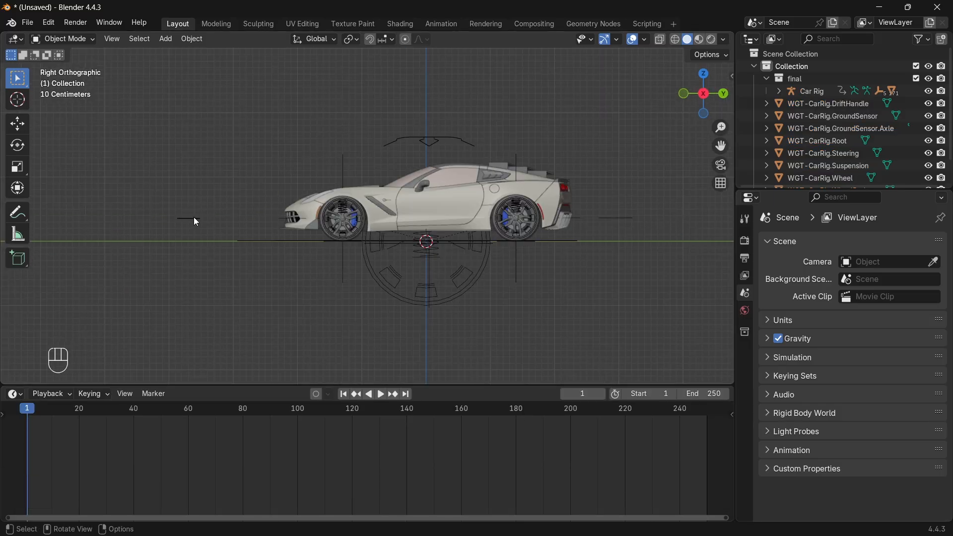
Put the Car Rig into Pose Mode and select its Root bone
{"action": "left_click", "coordinate": [194, 219]}
{"action": "left_click", "coordinate": [76, 41]}
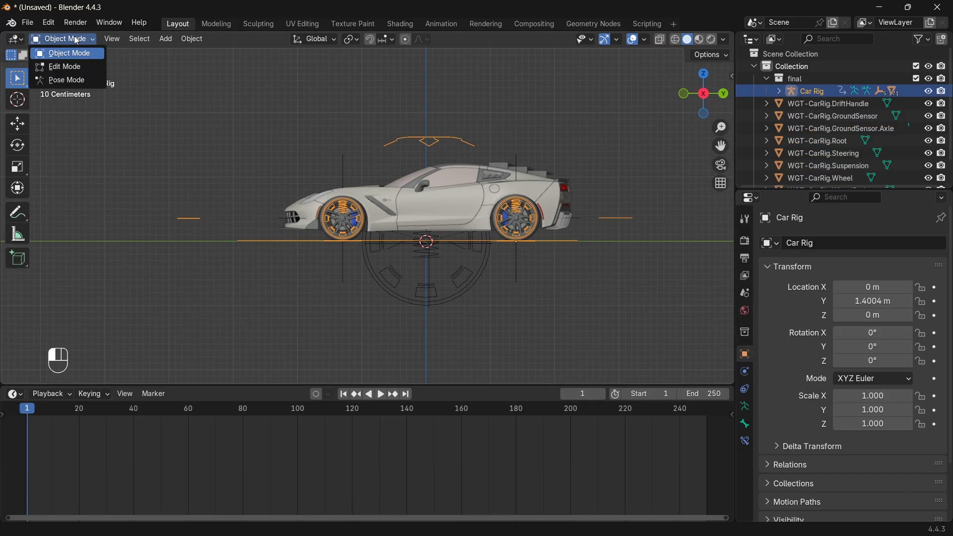
{"action": "left_click", "coordinate": [99, 80]}
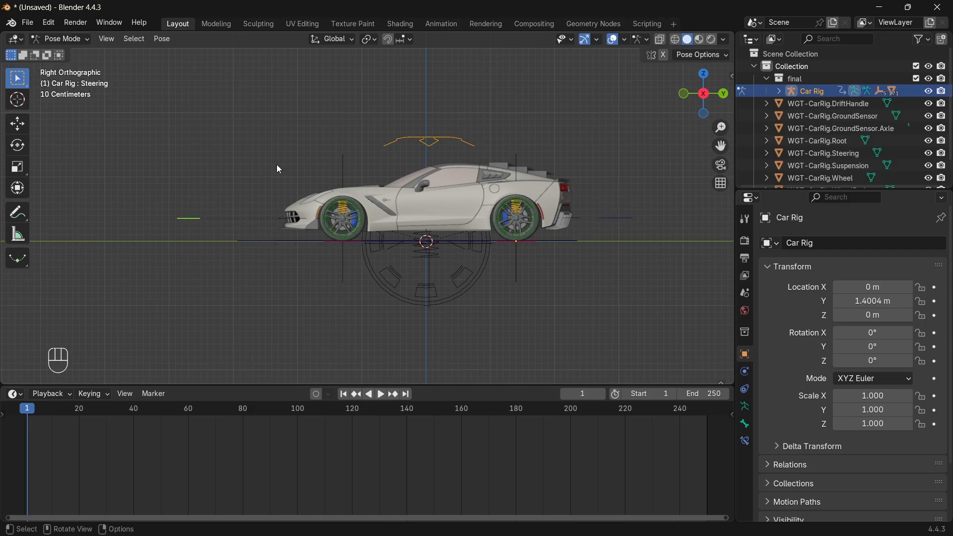
{"action": "middle_click_drag", "start_coordinate": [553, 238], "coordinate": [556, 259]}
{"action": "left_click", "coordinate": [263, 267]}
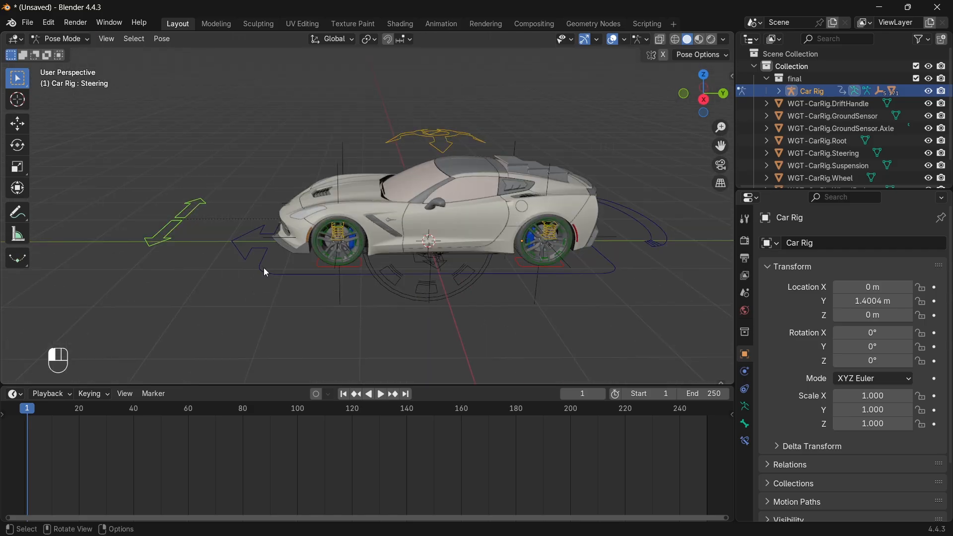
Key the Root bone's starting location, then slide it along Y and key it at frame 20
{"action": "left_click", "coordinate": [752, 411]}
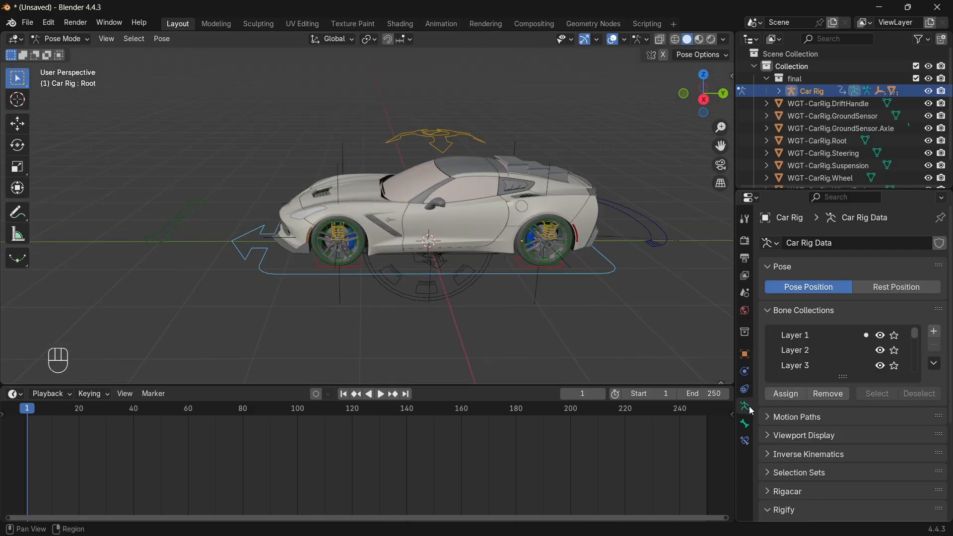
{"action": "left_click", "coordinate": [748, 423]}
{"action": "left_click", "coordinate": [936, 301]}
{"action": "key", "text": "space"}
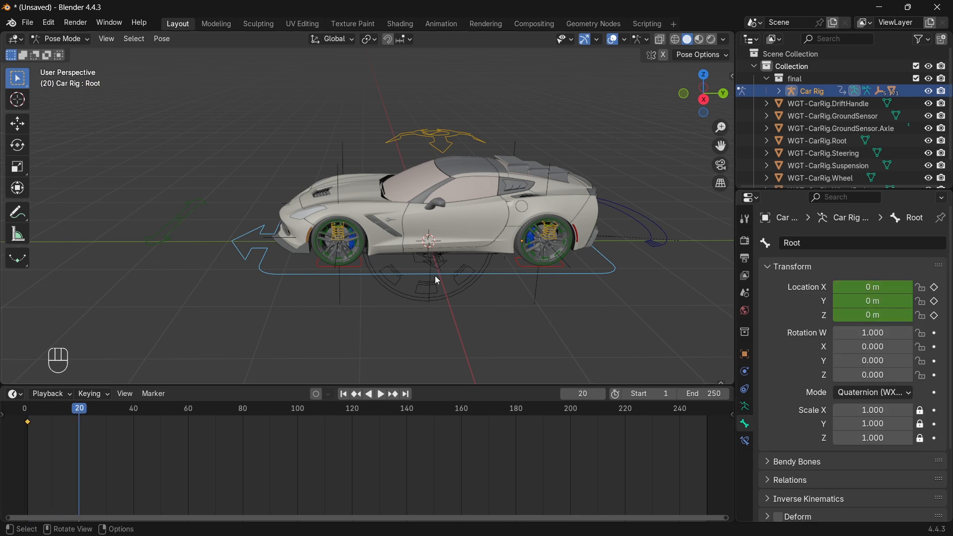
{"action": "key", "text": "g"}
{"action": "key", "text": "y"}
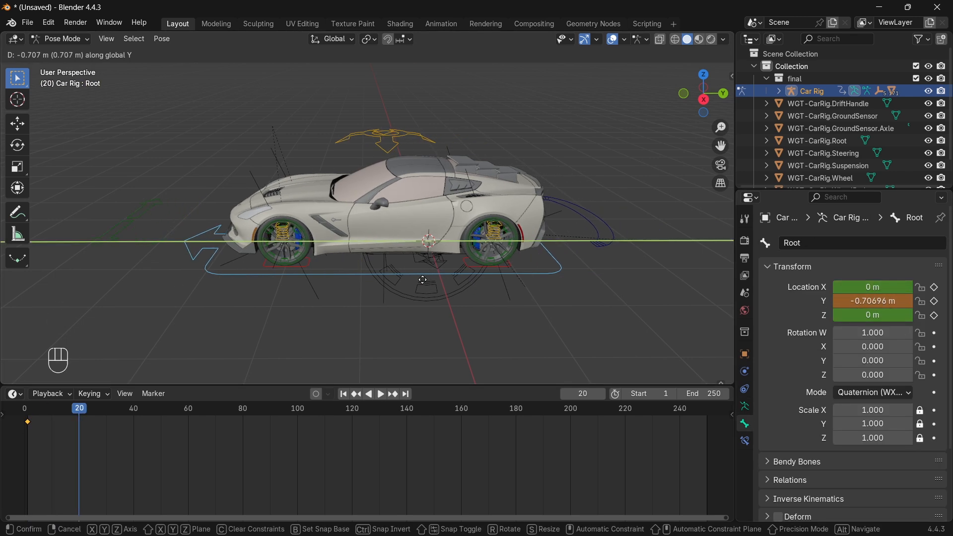
{"action": "left_click", "coordinate": [376, 284]}
{"action": "left_click_drag", "start_coordinate": [716, 147], "coordinate": [788, 130]}
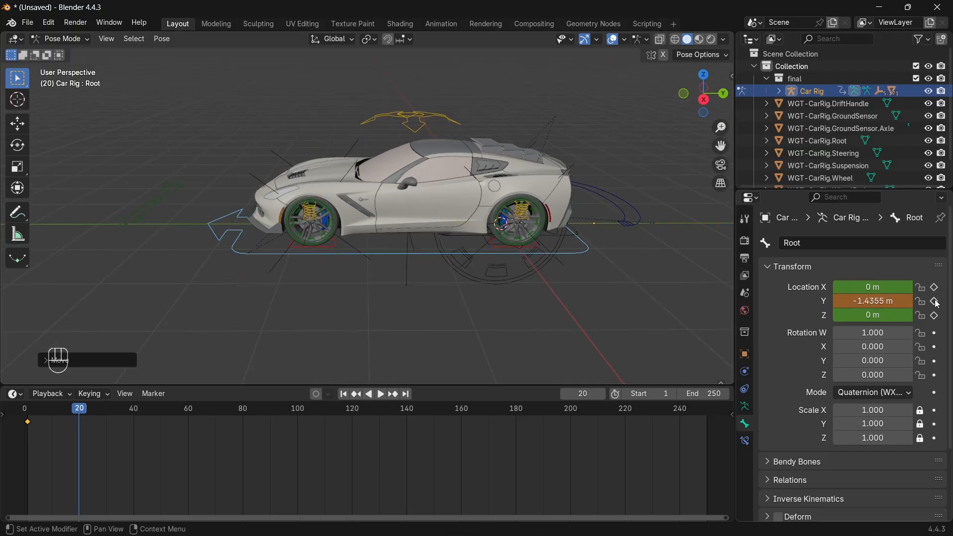
{"action": "left_click", "coordinate": [934, 301]}
{"action": "left_click", "coordinate": [934, 288]}
{"action": "left_click", "coordinate": [934, 316]}
Shift the frame-20 keyframe to about frame 24 and play back the slide
{"action": "left_click", "coordinate": [68, 407]}
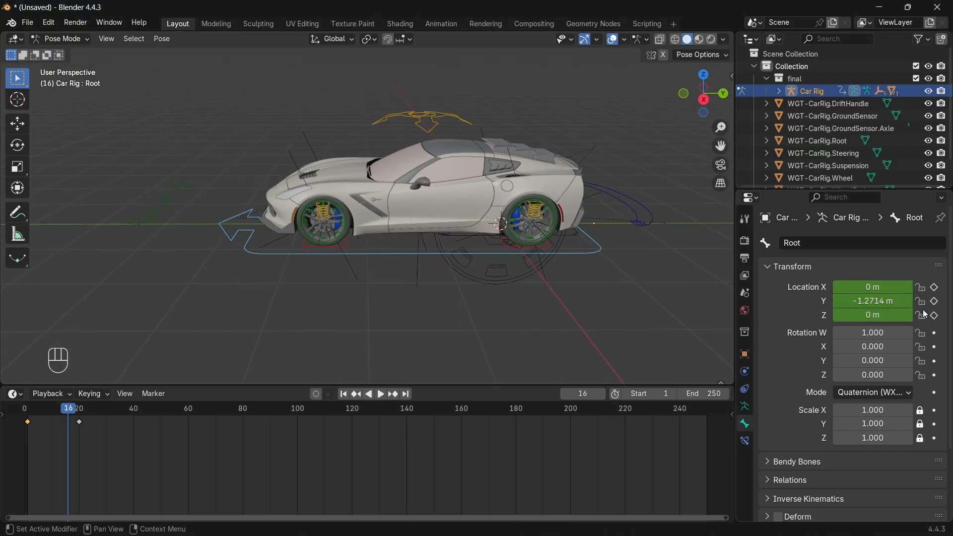
{"action": "left_click", "coordinate": [80, 421]}
{"action": "left_click_drag", "start_coordinate": [80, 421], "coordinate": [27, 410]}
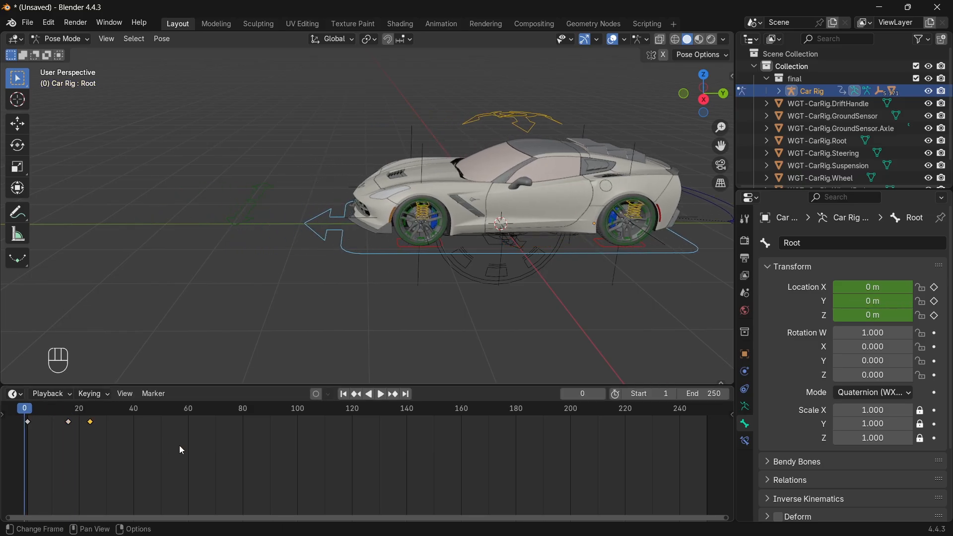
{"action": "key", "text": "space"}
{"action": "key", "text": "space"}
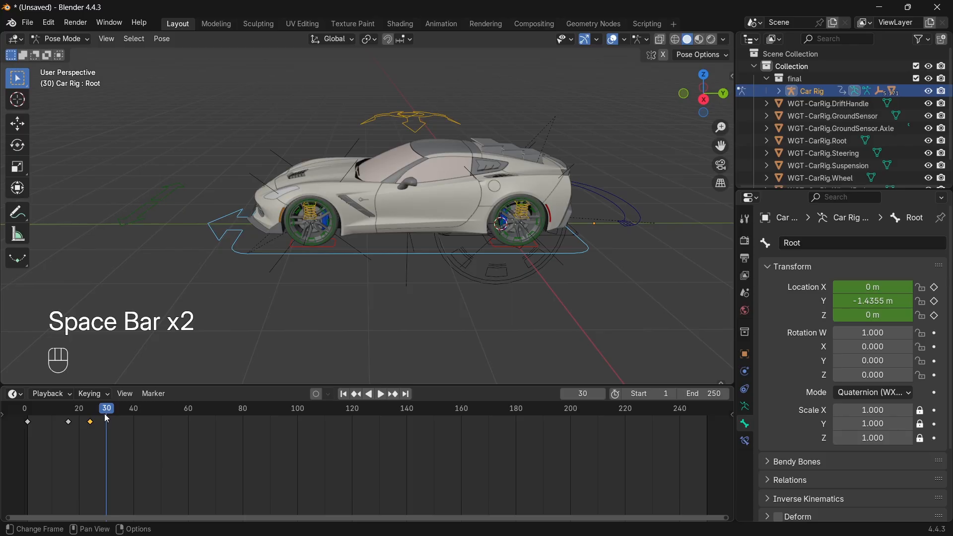
{"action": "left_click_drag", "start_coordinate": [87, 413], "coordinate": [27, 412]}
{"action": "key", "text": "space"}
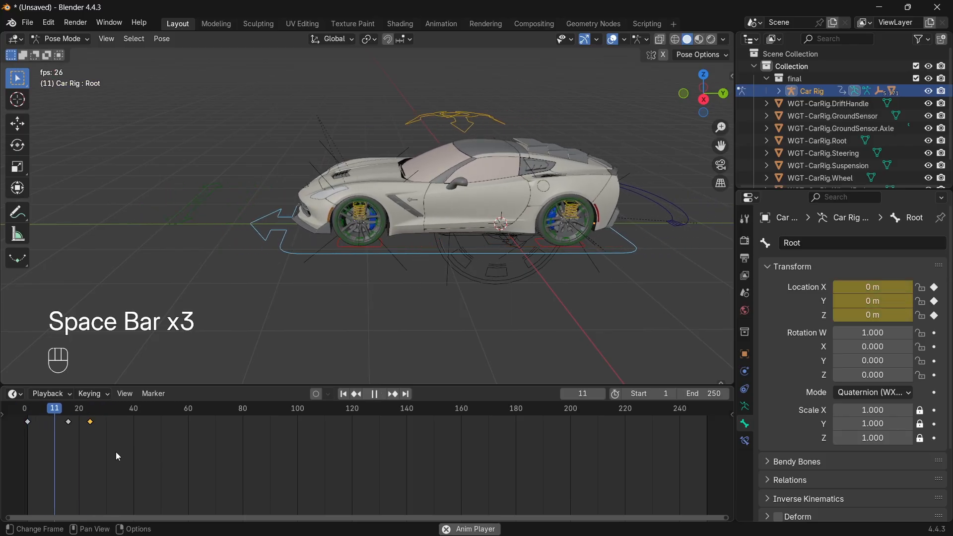
{"action": "key", "text": "space"}
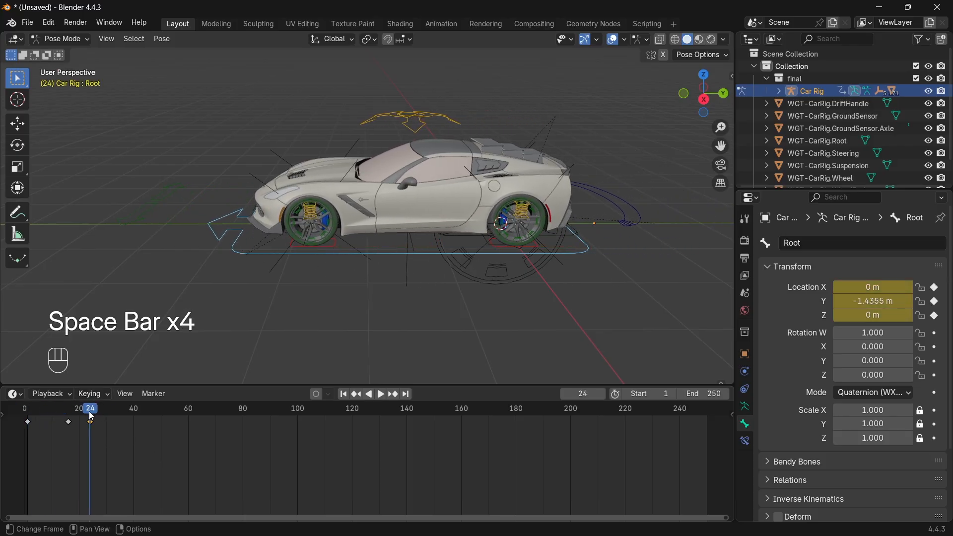
Key the first rear wheel's X rotation at frame 24 and a 1000° spin at frame 180
{"action": "middle_click_drag", "start_coordinate": [562, 218], "coordinate": [563, 222]}
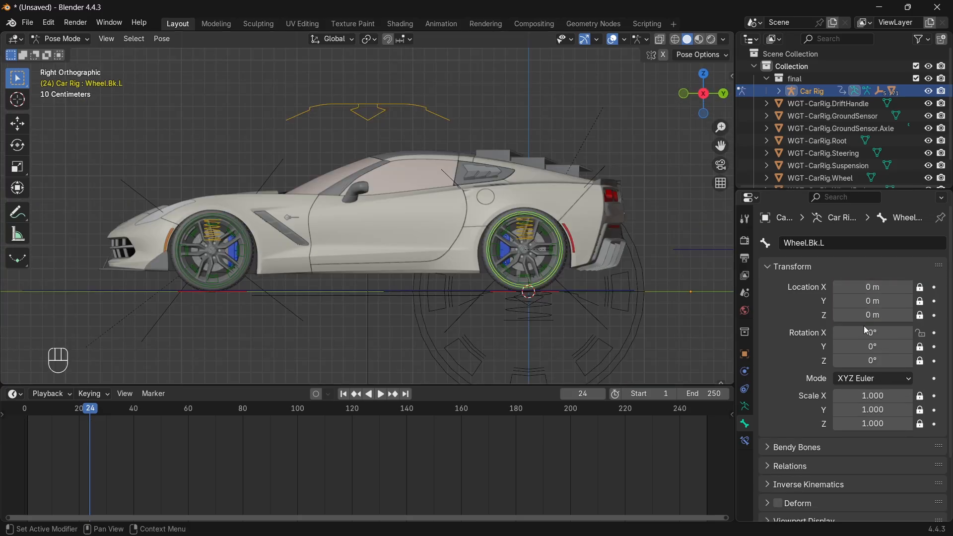
{"action": "left_click", "coordinate": [935, 333]}
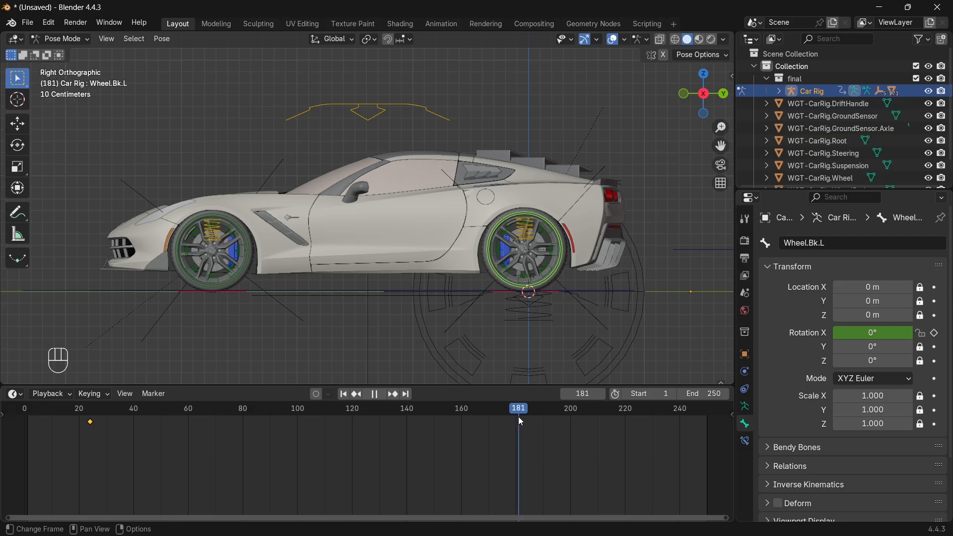
{"action": "key", "text": "space"}
{"action": "left_click", "coordinate": [863, 333]}
{"action": "type", "text": "1000"}
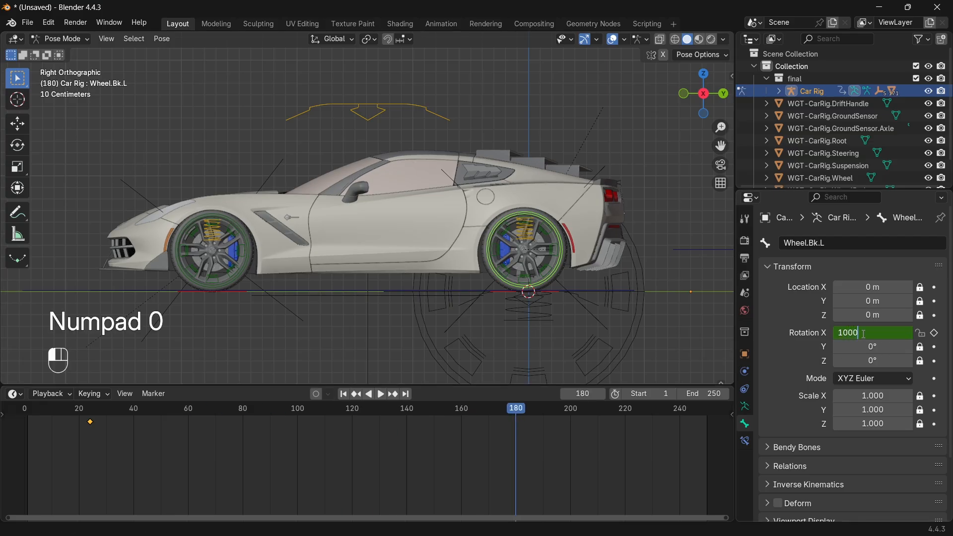
{"action": "key", "text": "Return"}
{"action": "left_click", "coordinate": [935, 333]}
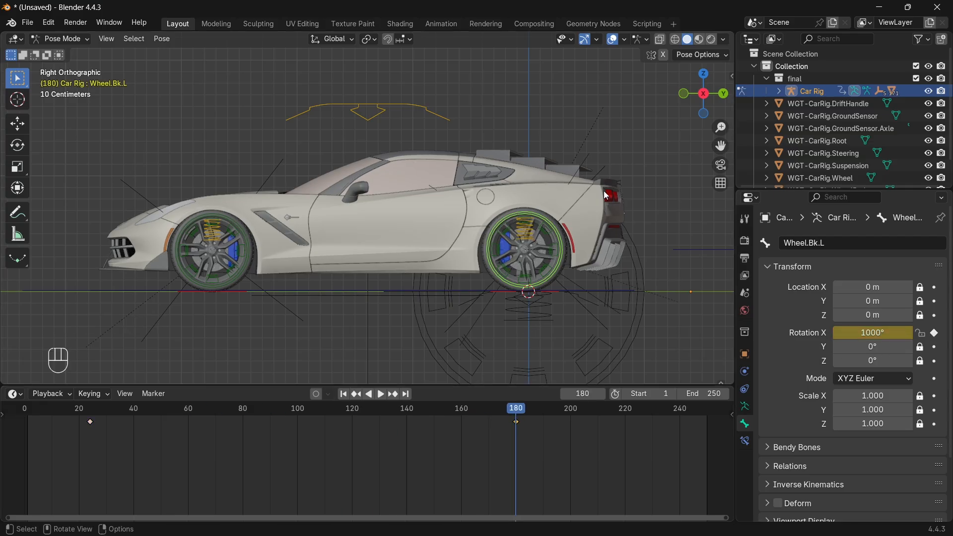
{"action": "left_click", "coordinate": [87, 411]}
Give the right rear wheel bone a 1000° X rotation at frame 180
{"action": "key", "text": "Right"}
{"action": "middle_click_drag", "start_coordinate": [652, 192], "coordinate": [529, 278]}
{"action": "scroll", "coordinate": [529, 279], "scroll_direction": "up", "scroll_amount": 2}
{"action": "left_click", "coordinate": [541, 280]}
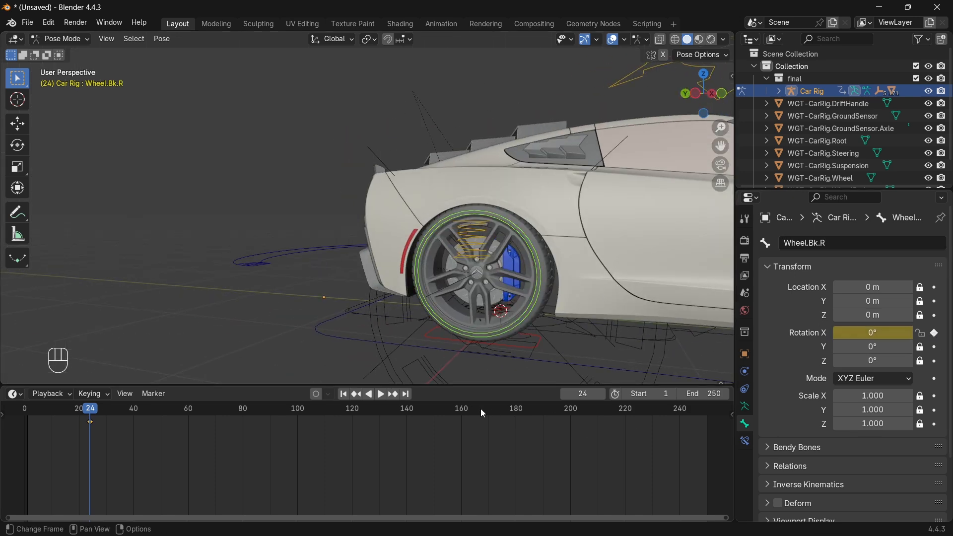
{"action": "left_click", "coordinate": [519, 410]}
{"action": "key", "text": "Left"}
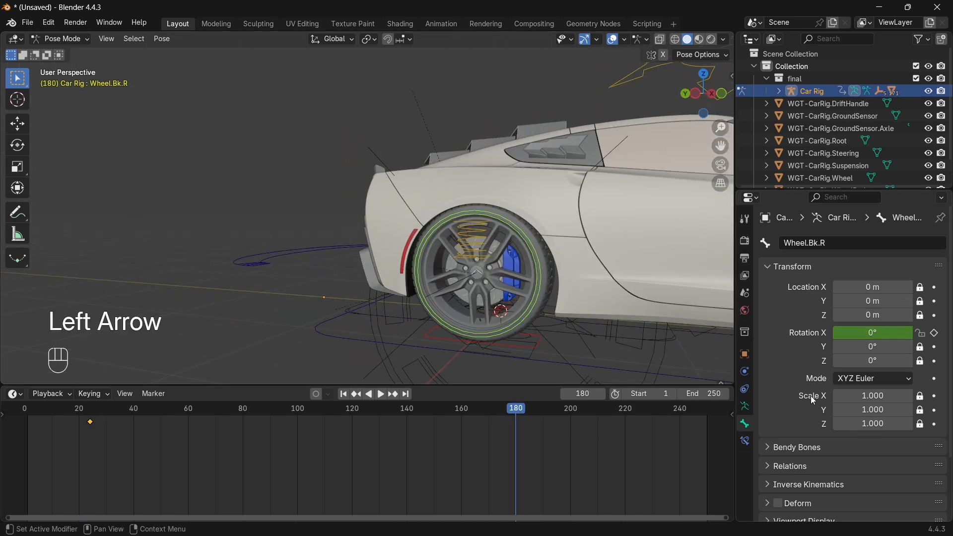
{"action": "left_click", "coordinate": [874, 335]}
{"action": "type", "text": "1000"}
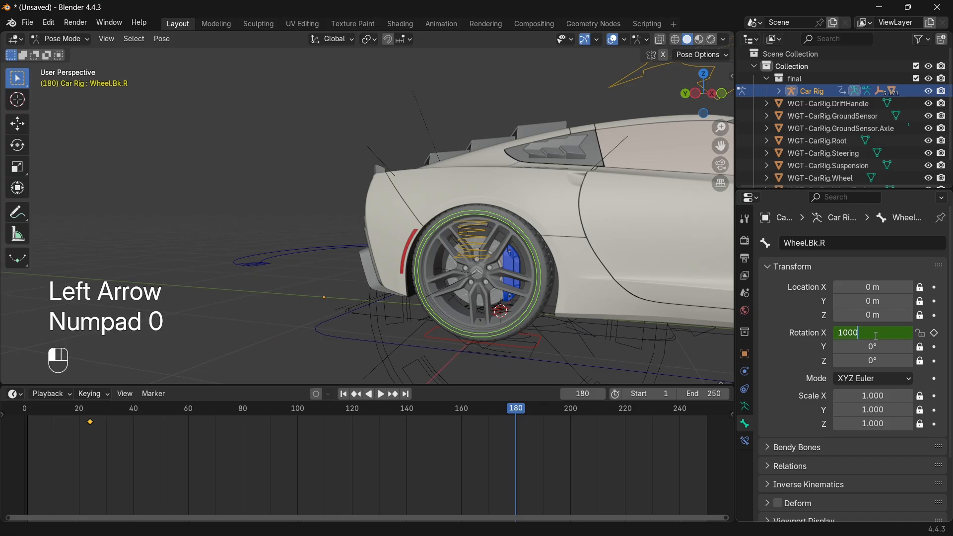
{"action": "key", "text": "Return"}
Preview the spin, then set the left rear wheel's rotation keyframes to Linear interpolation
{"action": "key", "text": "KP_3"}
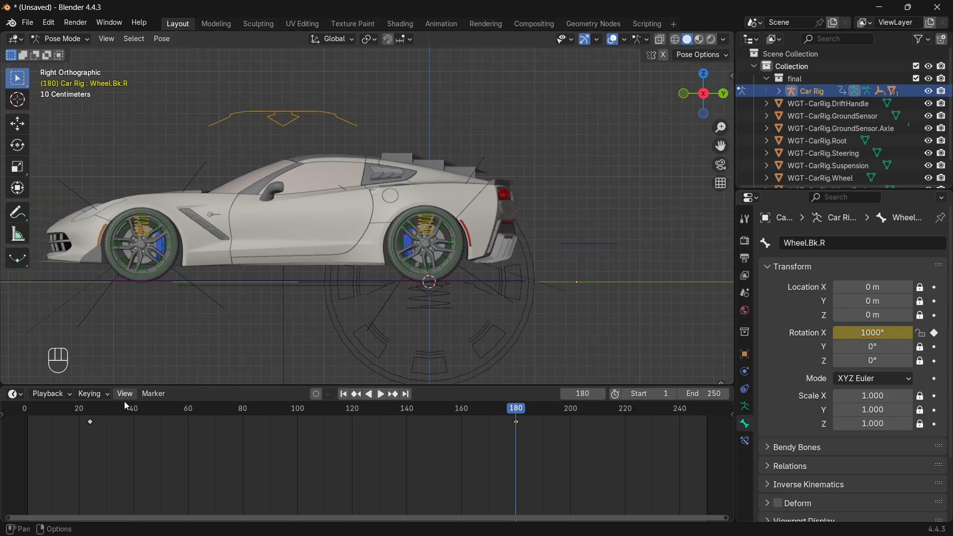
{"action": "key", "text": "space"}
{"action": "key", "text": "space"}
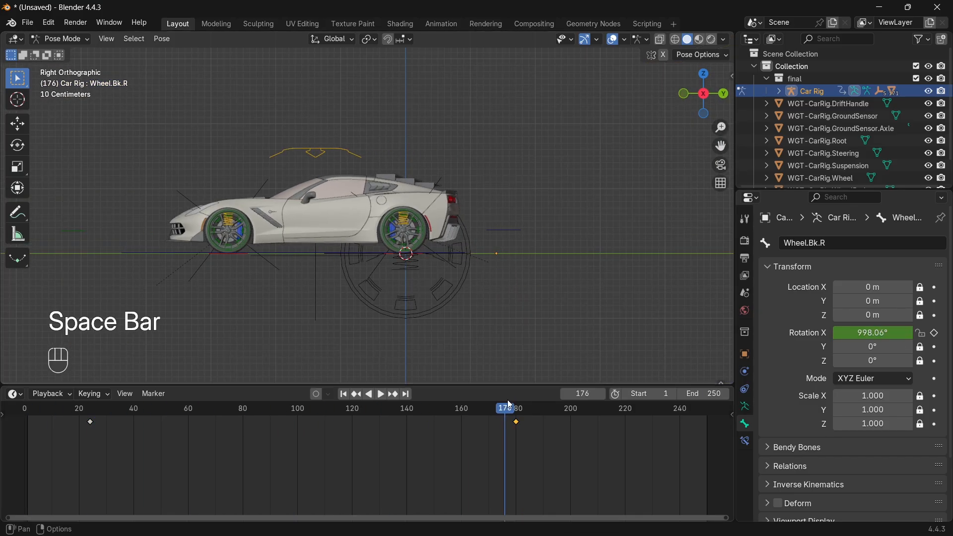
{"action": "left_click", "coordinate": [423, 226]}
{"action": "left_click", "coordinate": [423, 226]}
{"action": "middle_click_drag", "start_coordinate": [571, 187], "coordinate": [570, 192]}
{"action": "key", "text": "b"}
{"action": "left_click_drag", "start_coordinate": [559, 448], "coordinate": [101, 418]}
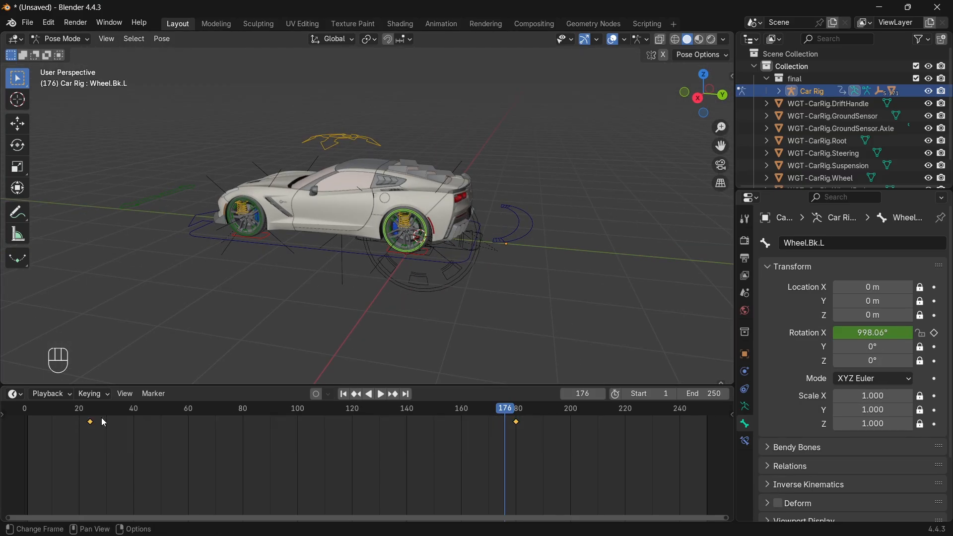
{"action": "right_click", "coordinate": [184, 427]}
{"action": "mouse_move", "coordinate": [184, 428]}
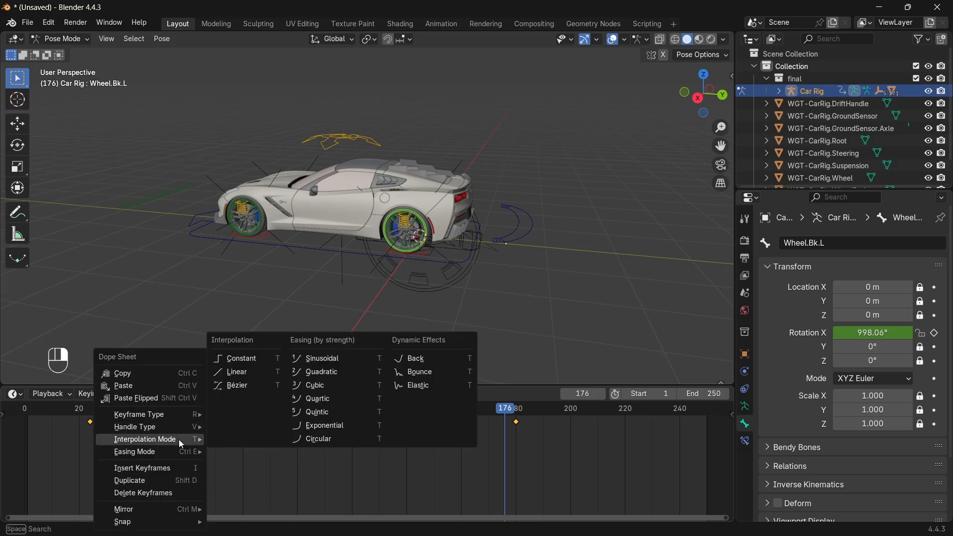
{"action": "left_click", "coordinate": [245, 377]}
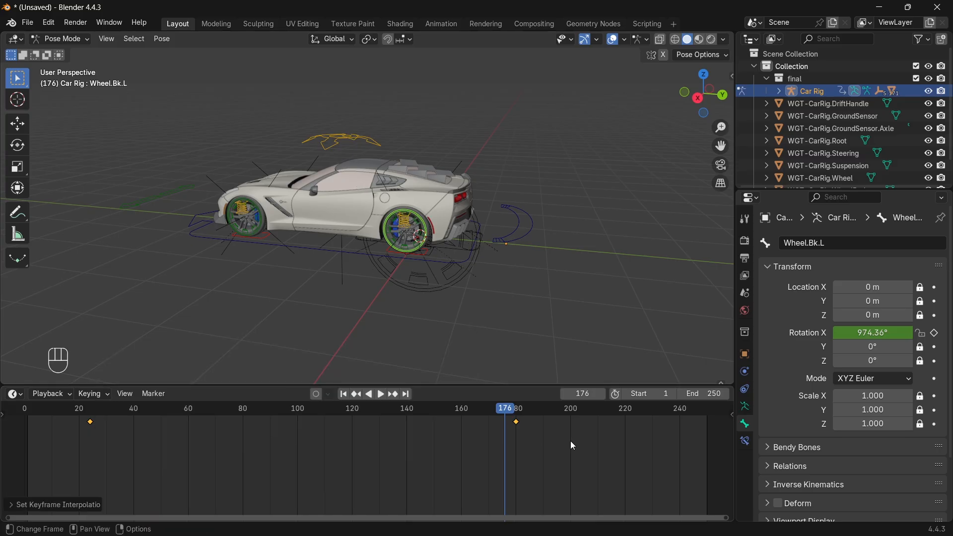
Set the right rear wheel's keyframes to Linear interpolation and scrub to check the spin
{"action": "left_click", "coordinate": [518, 410]}
{"action": "left_click_drag", "start_coordinate": [518, 409], "coordinate": [516, 409]}
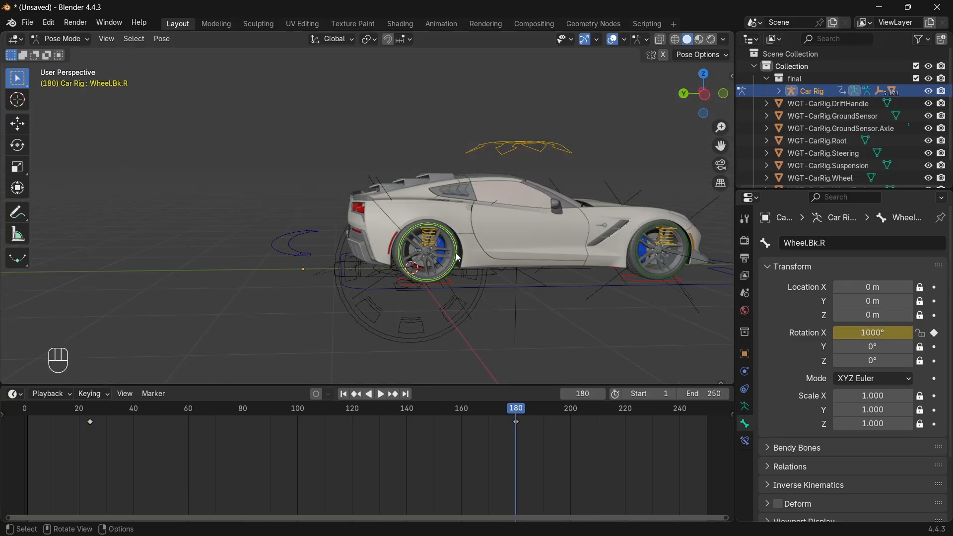
{"action": "right_click", "coordinate": [154, 427]}
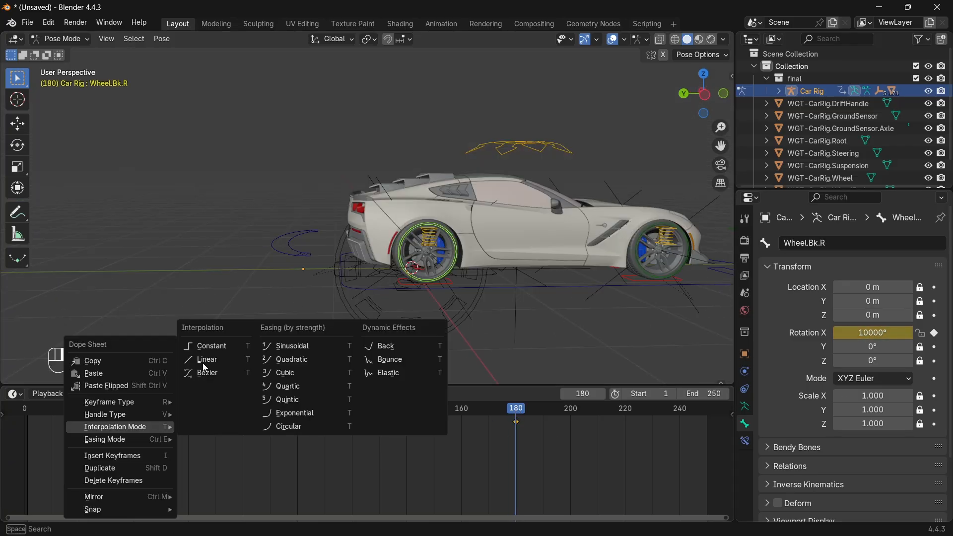
{"action": "key", "text": "space"}
{"action": "left_click_drag", "start_coordinate": [313, 409], "coordinate": [468, 434]}
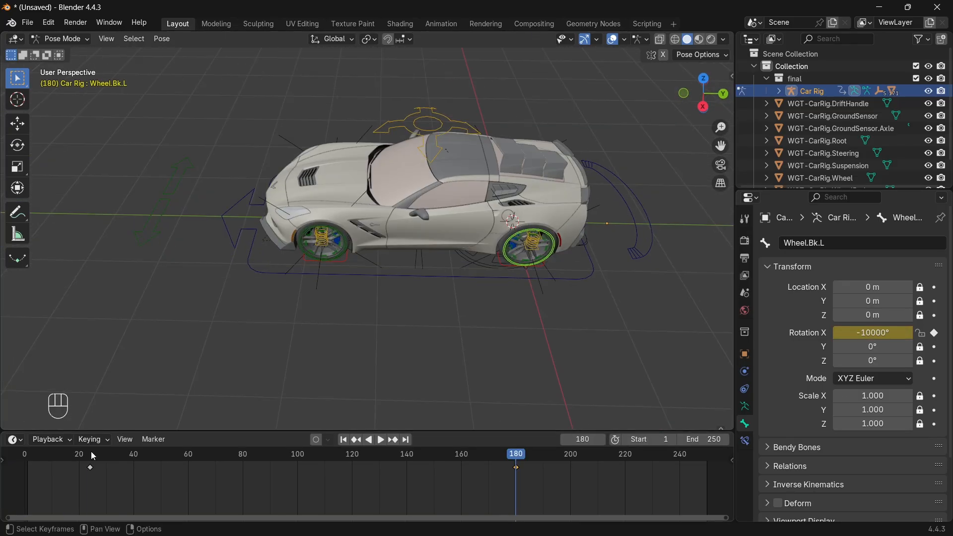
{"action": "key", "text": "Down"}
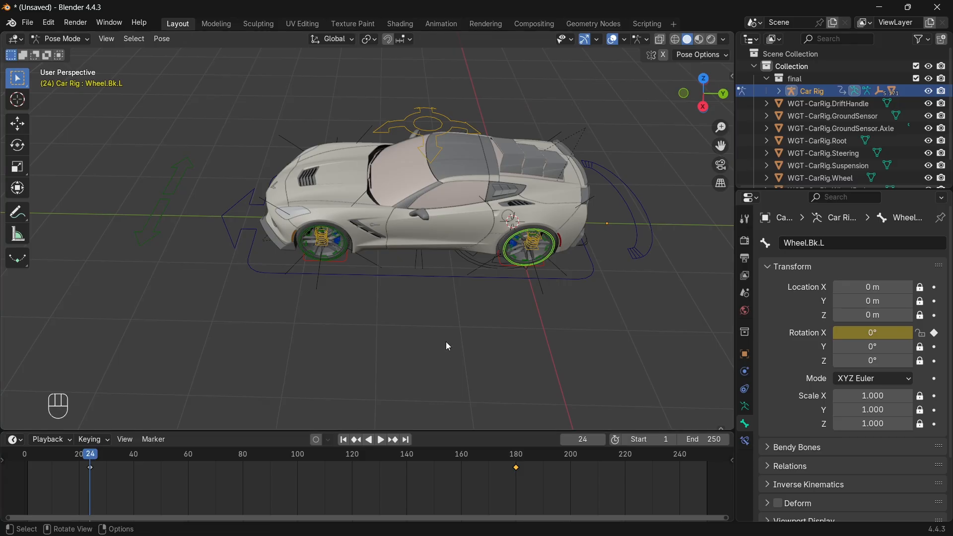
In top view, swing the Drift bone and key its Z rotation at frame 60
{"action": "left_click", "coordinate": [638, 224]}
{"action": "left_click", "coordinate": [701, 79]}
{"action": "left_click", "coordinate": [703, 73]}
{"action": "left_click_drag", "start_coordinate": [720, 146], "coordinate": [755, 389]}
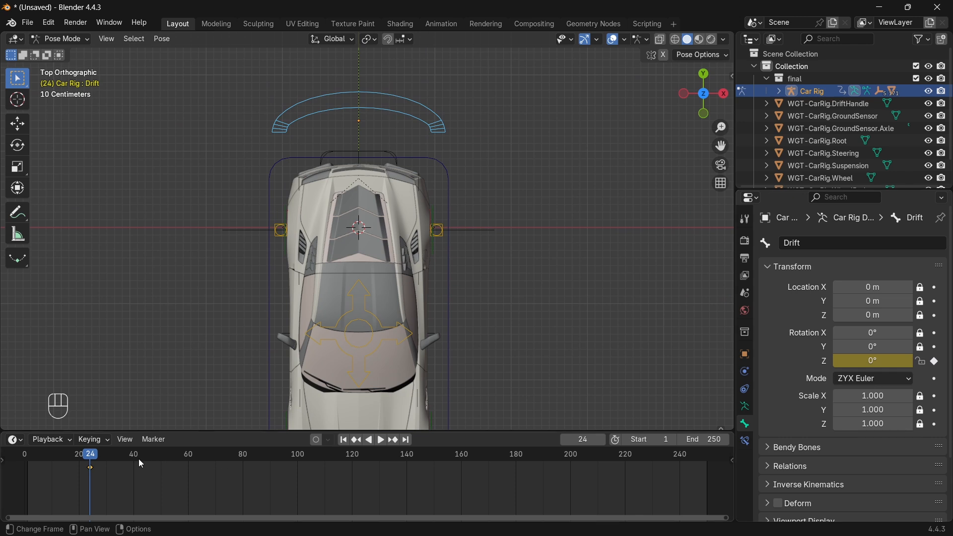
{"action": "scroll", "coordinate": [449, 129], "scroll_direction": "down", "scroll_amount": 2}
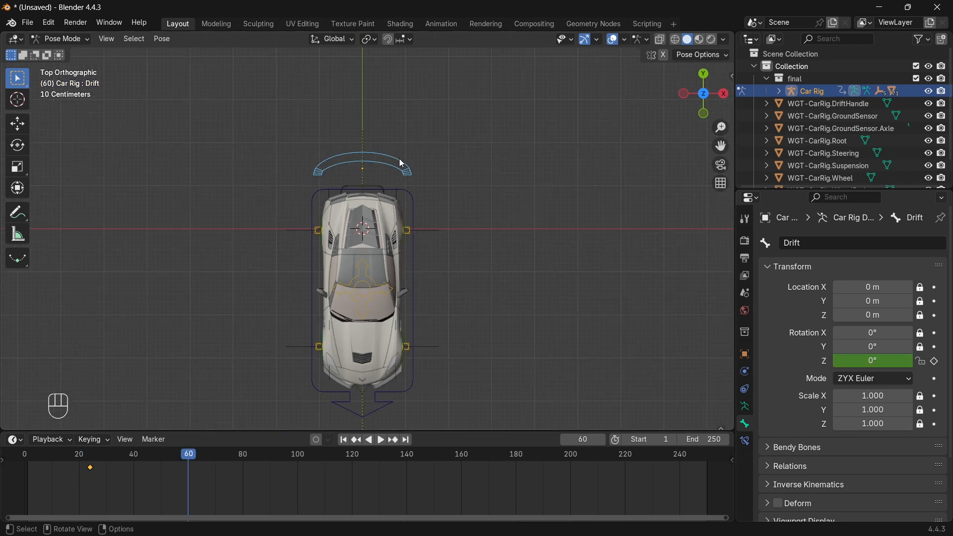
{"action": "key", "text": "g"}
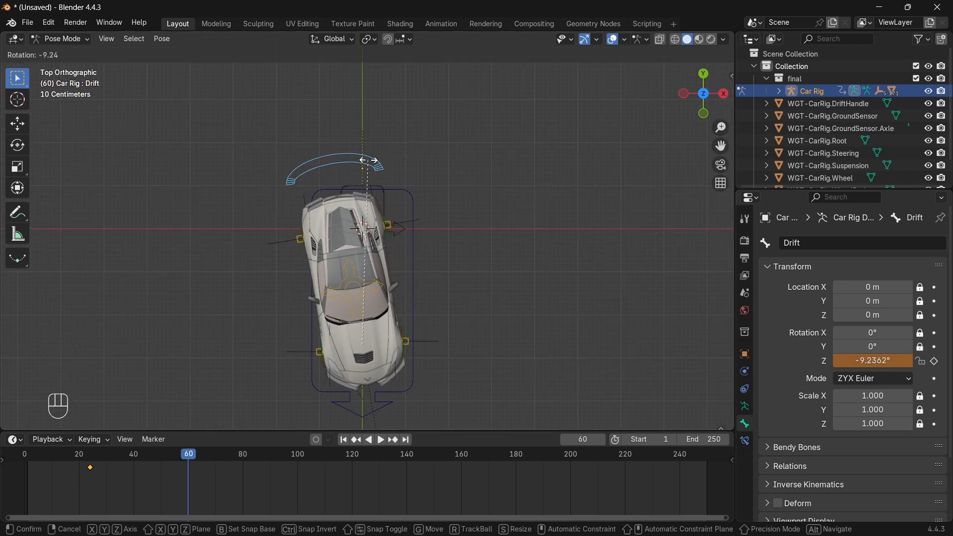
{"action": "left_click", "coordinate": [368, 161]}
{"action": "left_click", "coordinate": [935, 361]}
Key opposite Drift angles at frame 120 and a final angle moved to frame 210
{"action": "left_click_drag", "start_coordinate": [191, 457], "coordinate": [597, 468]}
{"action": "key", "text": "r"}
{"action": "left_click", "coordinate": [406, 195]}
{"action": "key", "text": "i"}
{"action": "key", "text": "r"}
{"action": "left_click", "coordinate": [325, 187]}
{"action": "key", "text": "i"}
{"action": "left_click_drag", "start_coordinate": [549, 455], "coordinate": [513, 456]}
Set the scene's end frame to 180
{"action": "double_click", "coordinate": [703, 439]}
{"action": "type", "text": "180"}
{"action": "key", "text": "Return"}
{"action": "key", "text": "space"}
{"action": "key", "text": "space"}
Move the Root bone forward along Y and key it at frames 60 and 100
{"action": "left_click_drag", "start_coordinate": [233, 456], "coordinate": [298, 455]}
{"action": "left_click", "coordinate": [393, 402]}
{"action": "left_click", "coordinate": [934, 302]}
{"action": "left_click_drag", "start_coordinate": [720, 146], "coordinate": [754, 27]}
{"action": "key", "text": "g"}
{"action": "key", "text": "y"}
{"action": "left_click", "coordinate": [934, 301]}
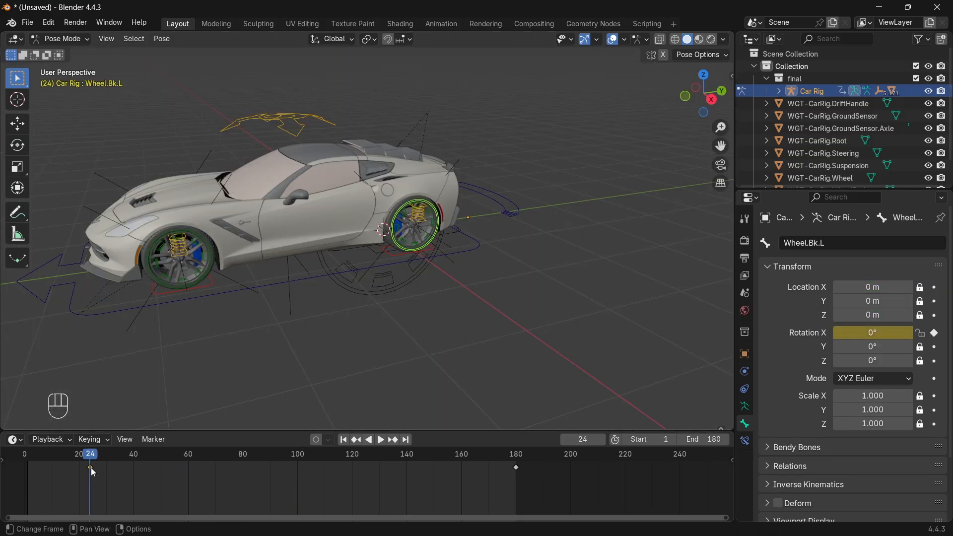
Move both rear wheels' start keyframes earlier, to about frame 16, and preview the spin
{"action": "left_click_drag", "start_coordinate": [91, 468], "coordinate": [63, 474]}
{"action": "middle_click_drag", "start_coordinate": [305, 206], "coordinate": [320, 302]}
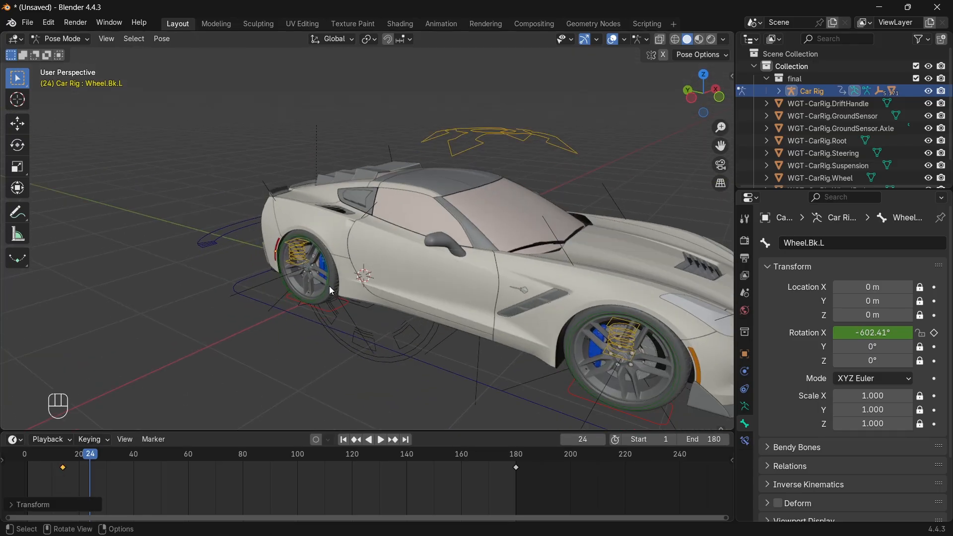
{"action": "left_click", "coordinate": [332, 289]}
{"action": "left_click_drag", "start_coordinate": [90, 467], "coordinate": [68, 468]}
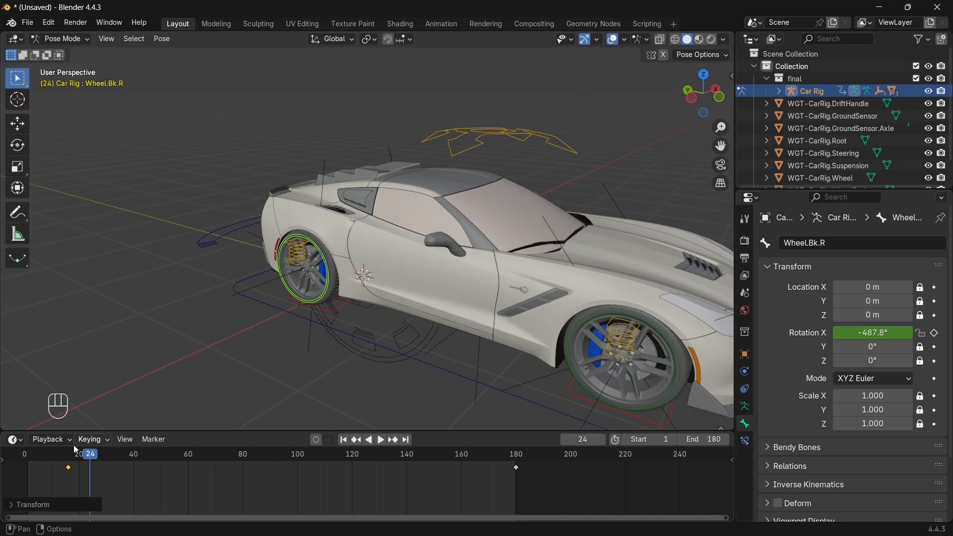
{"action": "key", "text": "shift+Left"}
{"action": "key", "text": "space"}
{"action": "middle_click_drag", "start_coordinate": [419, 200], "coordinate": [544, 160]}
{"action": "scroll", "coordinate": [544, 161], "scroll_direction": "down", "scroll_amount": 3}
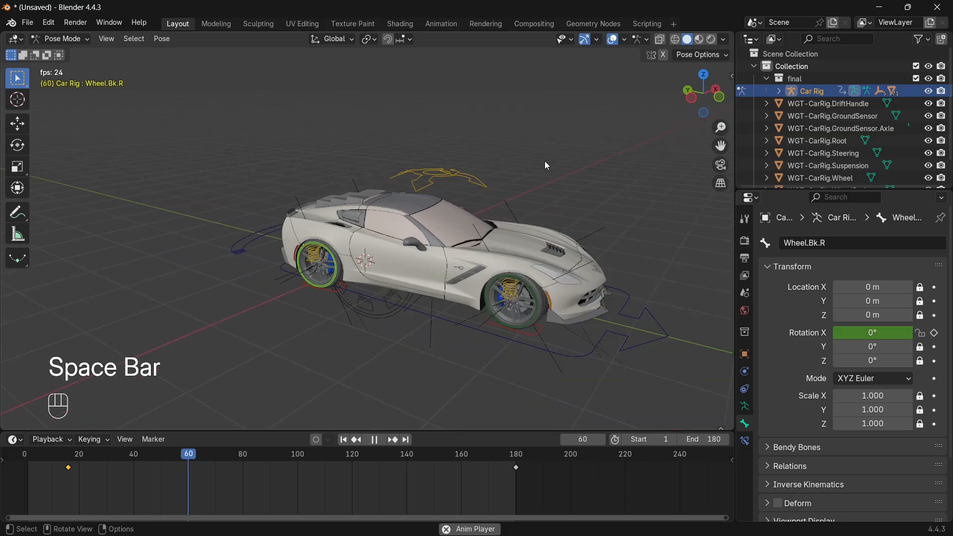
Key the Suspension bone's rest location, then raise it and key it at frame 17
{"action": "left_click", "coordinate": [419, 192]}
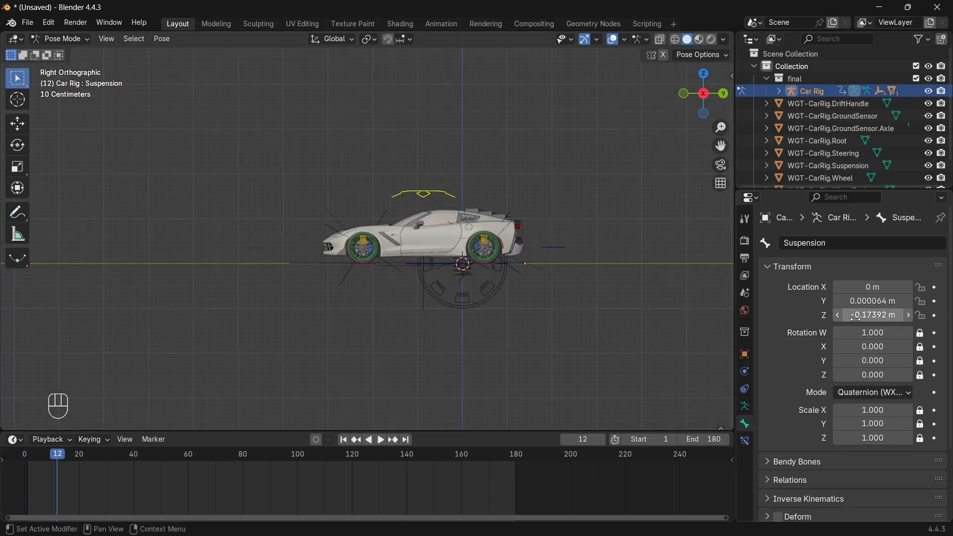
{"action": "key", "text": "i"}
{"action": "key", "text": "space"}
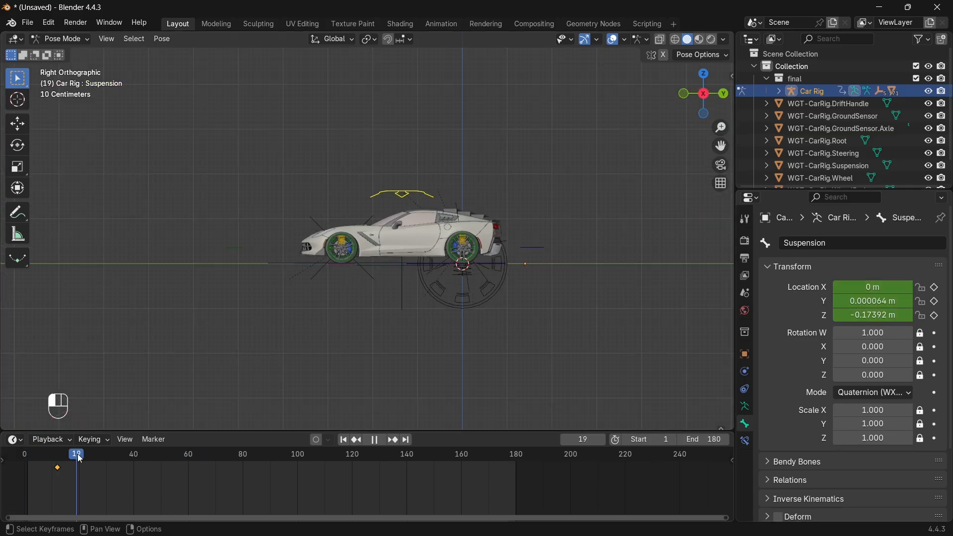
{"action": "left_click_drag", "start_coordinate": [73, 452], "coordinate": [71, 453]}
{"action": "key", "text": "g"}
{"action": "left_click", "coordinate": [391, 197]}
{"action": "key", "text": "i"}
Duplicate the rest keyframe later, retime the raised key to frame 20, and key frame 79
{"action": "left_click", "coordinate": [58, 467]}
{"action": "key", "text": "shift+d"}
{"action": "left_click", "coordinate": [85, 467]}
{"action": "mouse_move", "coordinate": [73, 454]}
{"action": "left_mouse_down"}
{"action": "mouse_move", "coordinate": [109, 455]}
{"action": "mouse_move", "coordinate": [35, 454]}
{"action": "mouse_move", "coordinate": [120, 467]}
{"action": "mouse_move", "coordinate": [81, 470]}
{"action": "left_mouse_up"}
{"action": "key", "text": "space"}
Key further suspension bounces at frames 89, 100 and 110, then replay from frame 16
{"action": "key", "text": "space"}
Copy the resting suspension keyframe to frame 127 and watch the playback
{"action": "key", "text": "space"}
{"action": "left_click_drag", "start_coordinate": [204, 455], "coordinate": [240, 458]}
{"action": "left_click_drag", "start_coordinate": [933, 287], "coordinate": [934, 316]}
{"action": "left_click_drag", "start_coordinate": [241, 454], "coordinate": [267, 455]}
{"action": "key", "text": "g"}
{"action": "left_click", "coordinate": [431, 195]}
{"action": "left_click_drag", "start_coordinate": [934, 288], "coordinate": [934, 315]}
{"action": "left_click_drag", "start_coordinate": [268, 457], "coordinate": [298, 456]}
{"action": "key", "text": "g"}
{"action": "left_click", "coordinate": [397, 224]}
{"action": "left_click_drag", "start_coordinate": [934, 287], "coordinate": [934, 315]}
{"action": "left_click_drag", "start_coordinate": [298, 455], "coordinate": [325, 455]}
{"action": "key", "text": "g"}
{"action": "left_click", "coordinate": [389, 215]}
{"action": "left_click_drag", "start_coordinate": [935, 288], "coordinate": [934, 316]}
{"action": "left_click_drag", "start_coordinate": [325, 455], "coordinate": [30, 455]}
{"action": "key", "text": "space"}
{"action": "left_click", "coordinate": [58, 467]}
{"action": "key", "text": "shift+d"}
{"action": "left_click", "coordinate": [371, 468]}
{"action": "middle_click_drag", "start_coordinate": [471, 211], "coordinate": [707, 97]}
{"action": "key", "text": "space"}
{"action": "key", "text": "space"}
{"action": "left_click", "coordinate": [707, 97]}
Return the rig to Object Mode and deselect it
{"action": "key", "text": "ctrl+Tab"}
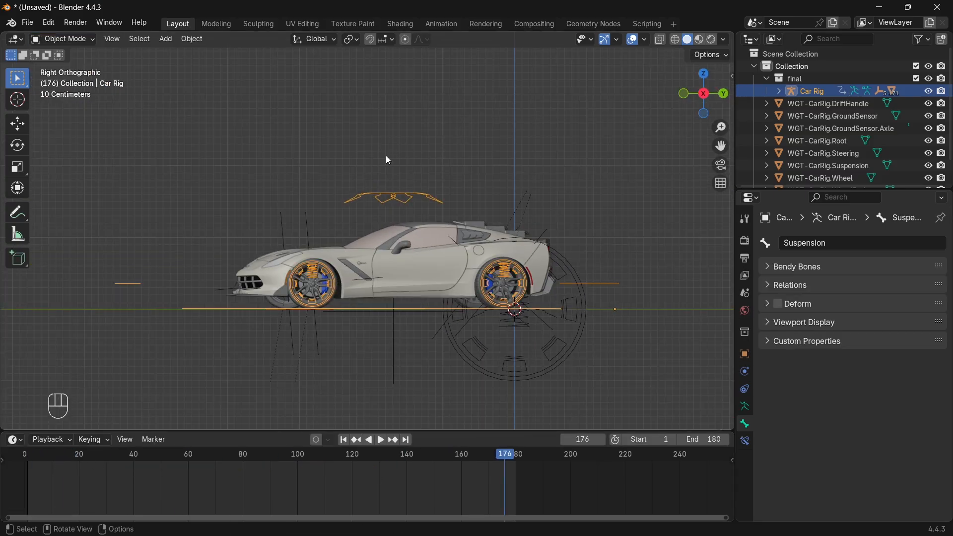
{"action": "left_click", "coordinate": [431, 135]}
{"action": "key", "text": "shift+a"}
Add a cylinder and delete its top cap face to make it open-ended
{"action": "mouse_move", "coordinate": [516, 228]}
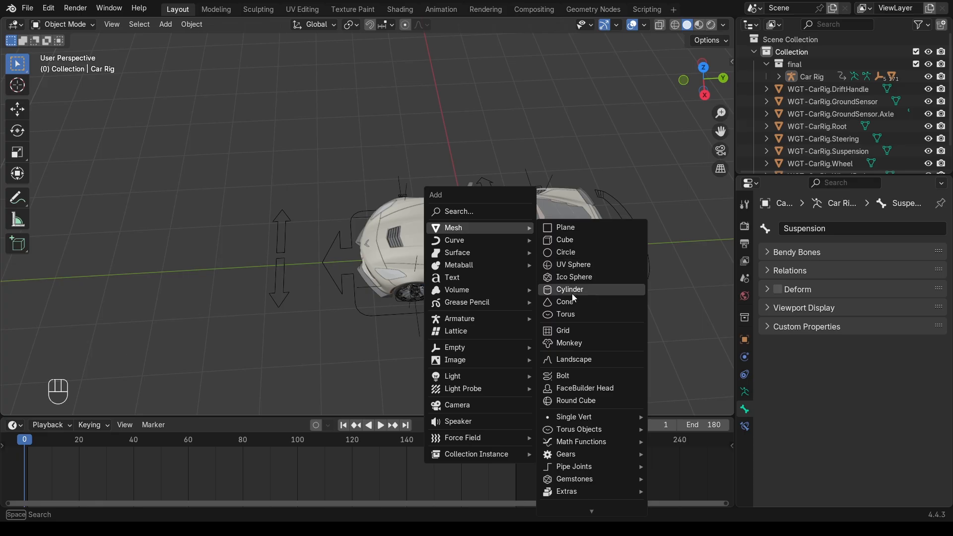
{"action": "left_click", "coordinate": [572, 294]}
{"action": "middle_click_drag", "start_coordinate": [574, 257], "coordinate": [563, 243]}
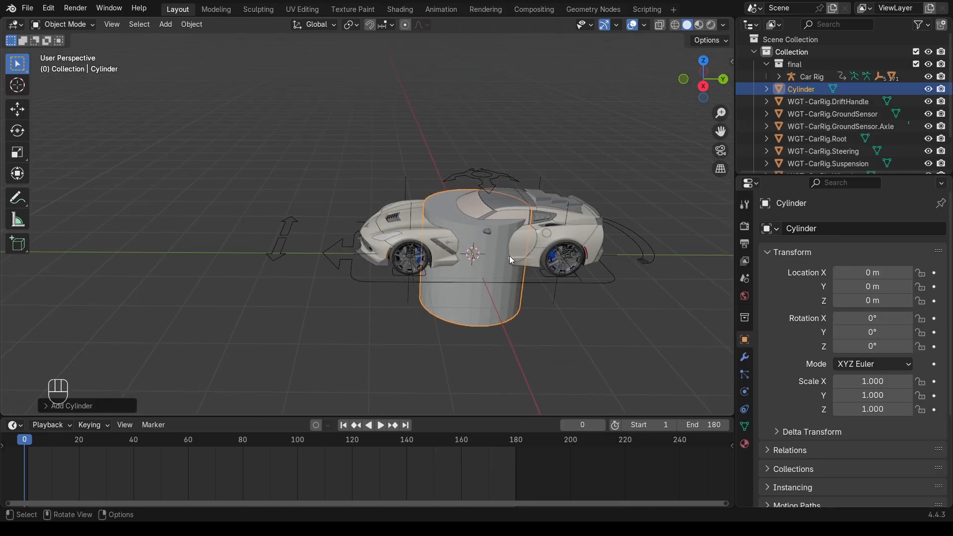
{"action": "key", "text": "slash"}
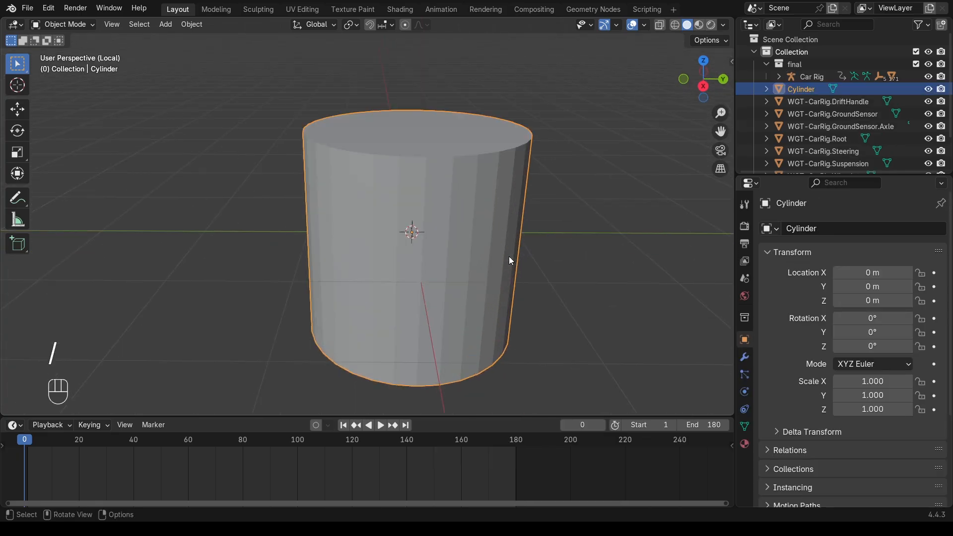
{"action": "scroll", "coordinate": [434, 219], "scroll_direction": "down", "scroll_amount": 2}
{"action": "key", "text": "Tab"}
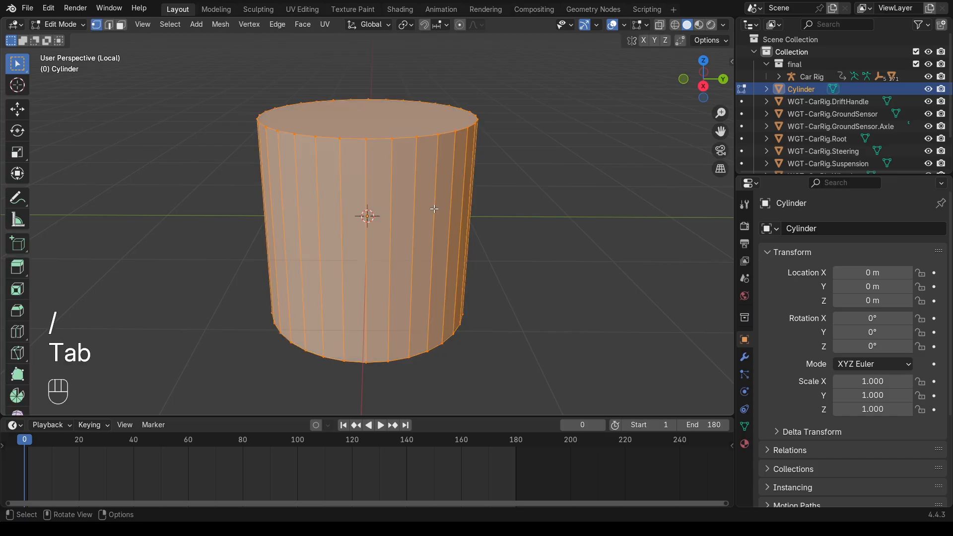
{"action": "key", "text": "3"}
{"action": "left_click", "coordinate": [390, 137]}
{"action": "key", "text": "x"}
{"action": "left_click", "coordinate": [390, 136]}
{"action": "key", "text": "Tab"}
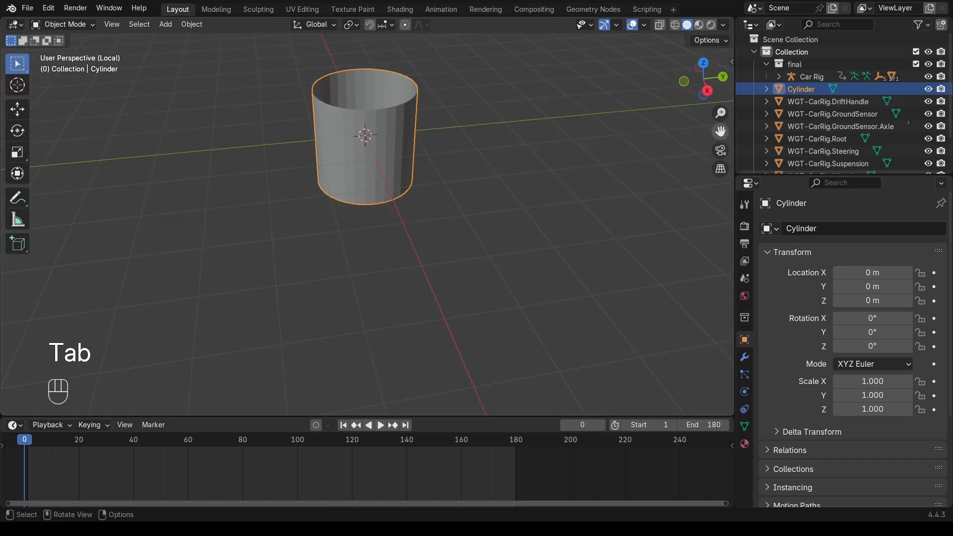
Scale the cylinder to 0.1 and rotate it 90° on the Y axis
{"action": "left_click_drag", "start_coordinate": [713, 138], "coordinate": [713, 193]}
{"action": "key", "text": "slash"}
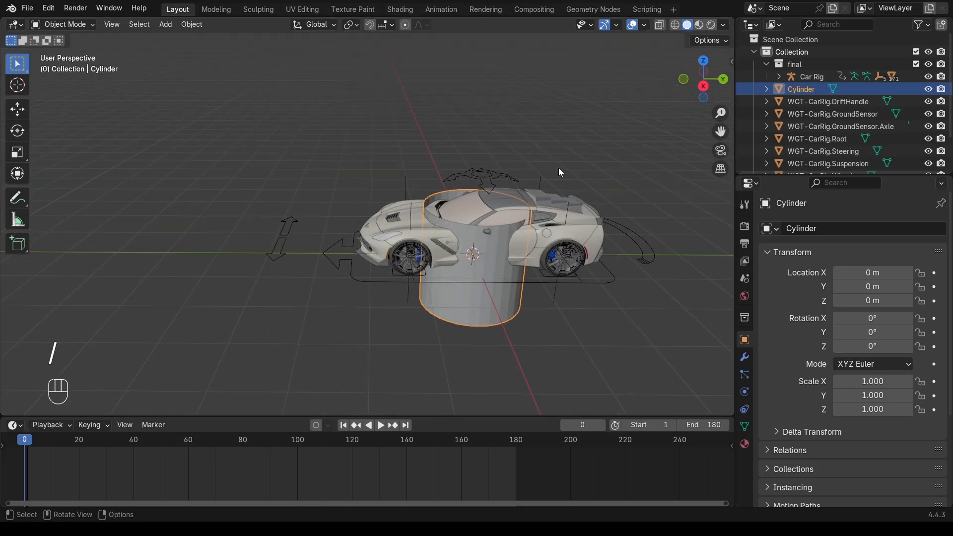
{"action": "type", "text": "s"}
{"action": "type", "text": ".1"}
{"action": "key", "text": "Return"}
{"action": "key", "text": "s"}
{"action": "left_click", "coordinate": [561, 253]}
{"action": "type", "text": "r"}
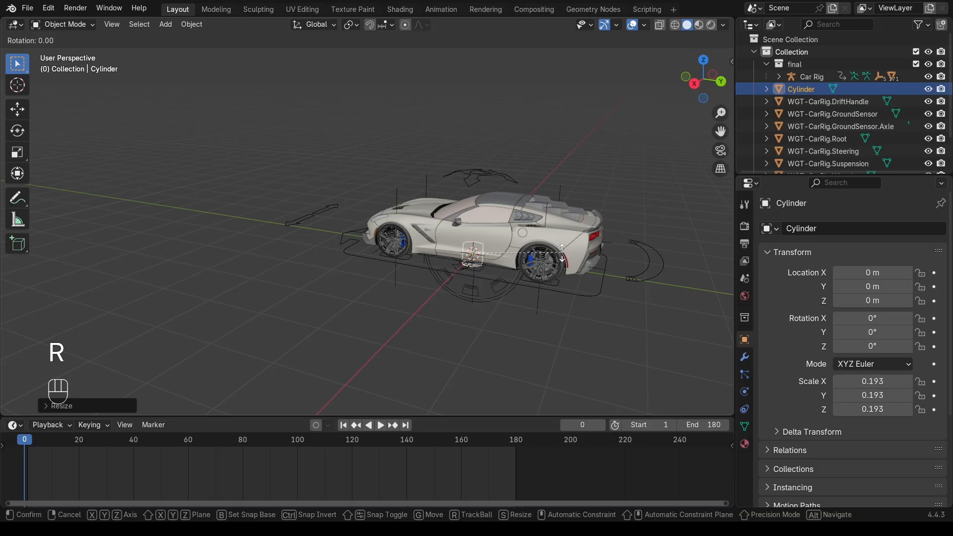
{"action": "type", "text": "y90"}
{"action": "left_click", "coordinate": [562, 253]}
In side wireframe view, move the cylinder onto the rear wheel and resize it to fit
{"action": "left_click", "coordinate": [696, 83]}
{"action": "left_click", "coordinate": [699, 82]}
{"action": "scroll", "coordinate": [559, 278], "scroll_direction": "up", "scroll_amount": 5}
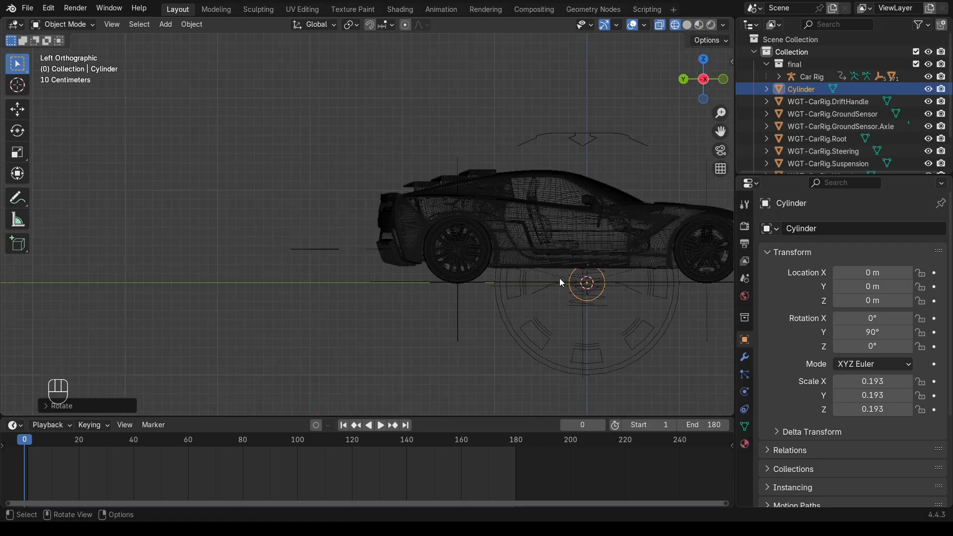
{"action": "key", "text": "g"}
{"action": "left_click", "coordinate": [501, 266]}
{"action": "key", "text": "s"}
{"action": "left_click", "coordinate": [523, 267]}
From top view, narrow the cylinder and position it along X beside the rear wheel
{"action": "left_click", "coordinate": [704, 60]}
{"action": "key", "text": "s"}
{"action": "key", "text": "x"}
{"action": "left_click", "coordinate": [511, 254]}
{"action": "key", "text": "g"}
{"action": "key", "text": "x"}
{"action": "left_click", "coordinate": [413, 256]}
{"action": "key", "text": "s"}
{"action": "left_click", "coordinate": [469, 256]}
{"action": "key", "text": "g"}
{"action": "key", "text": "x"}
{"action": "left_click", "coordinate": [416, 258]}
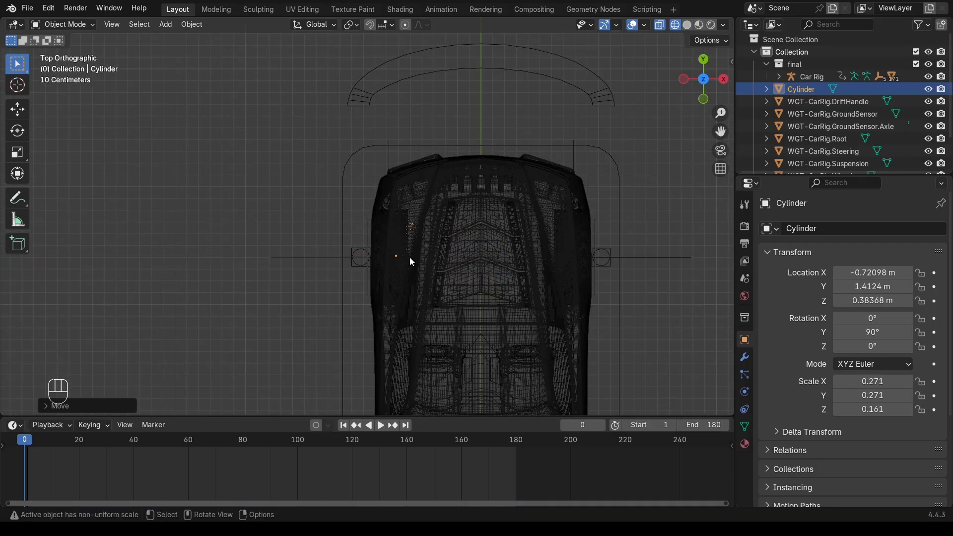
Duplicate the cylinder mesh and shift the copy along X onto the opposite rear wheel
{"action": "key", "text": "Tab"}
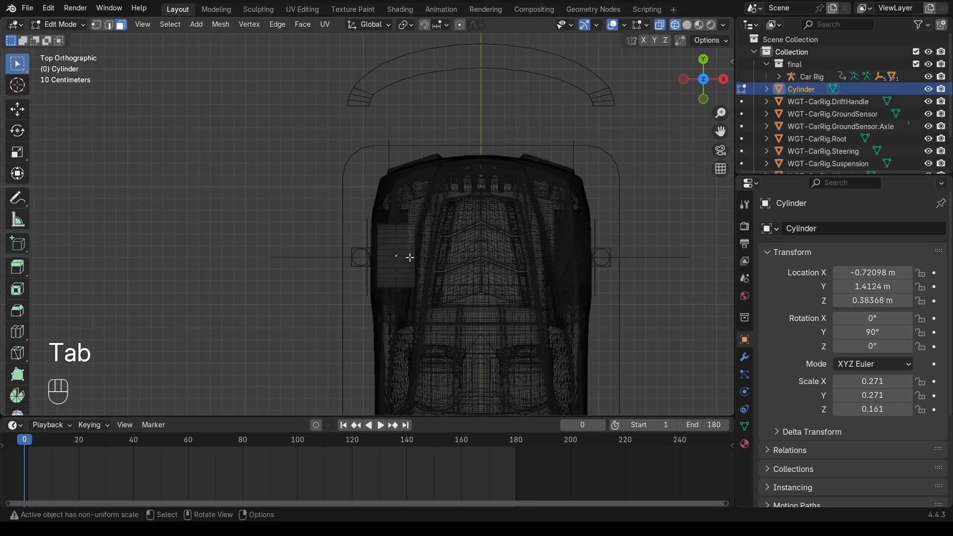
{"action": "key", "text": "a"}
{"action": "key", "text": "shift+d"}
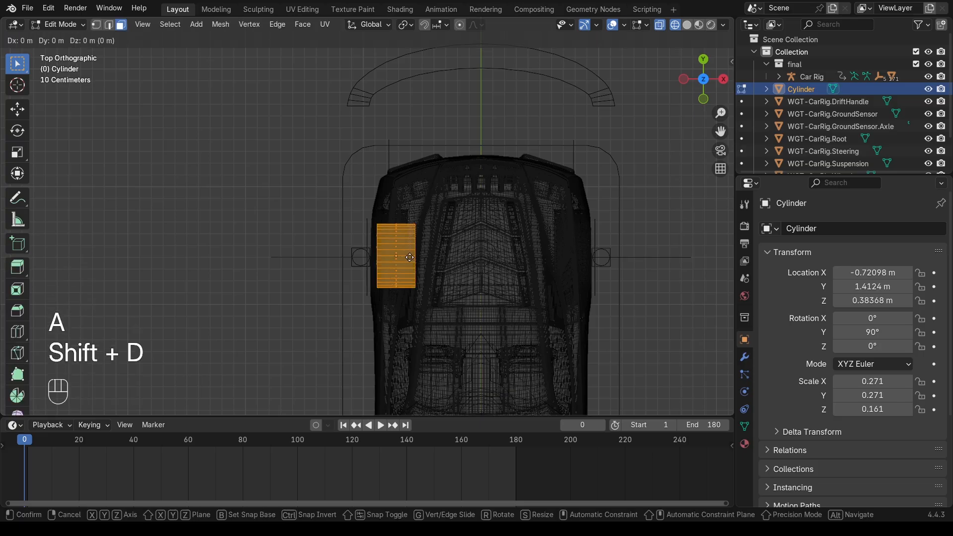
{"action": "key", "text": "x"}
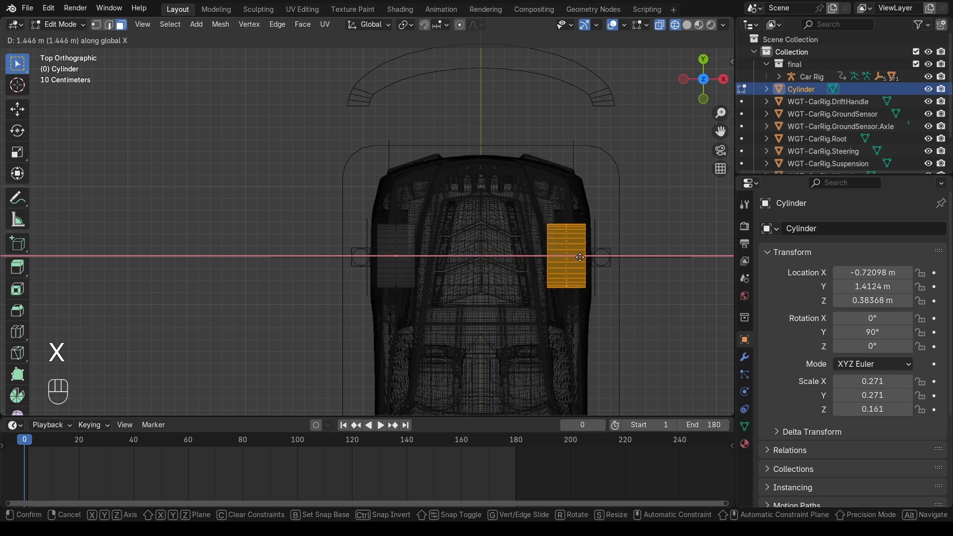
{"action": "left_click", "coordinate": [581, 258]}
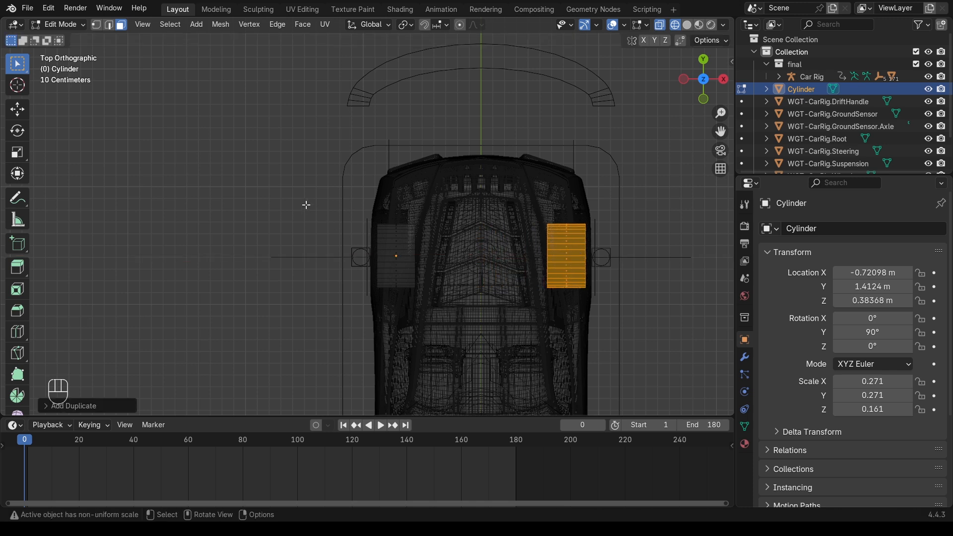
{"action": "key", "text": "Tab"}
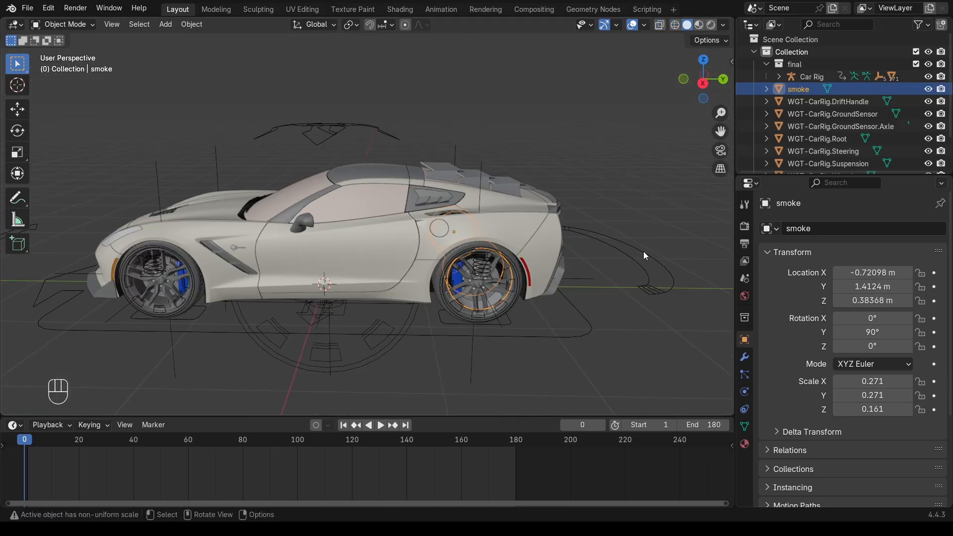
In Pose Mode, bone-parent the smoke object to the car rig's Drift bone, then deselect all
{"action": "left_click", "coordinate": [651, 260]}
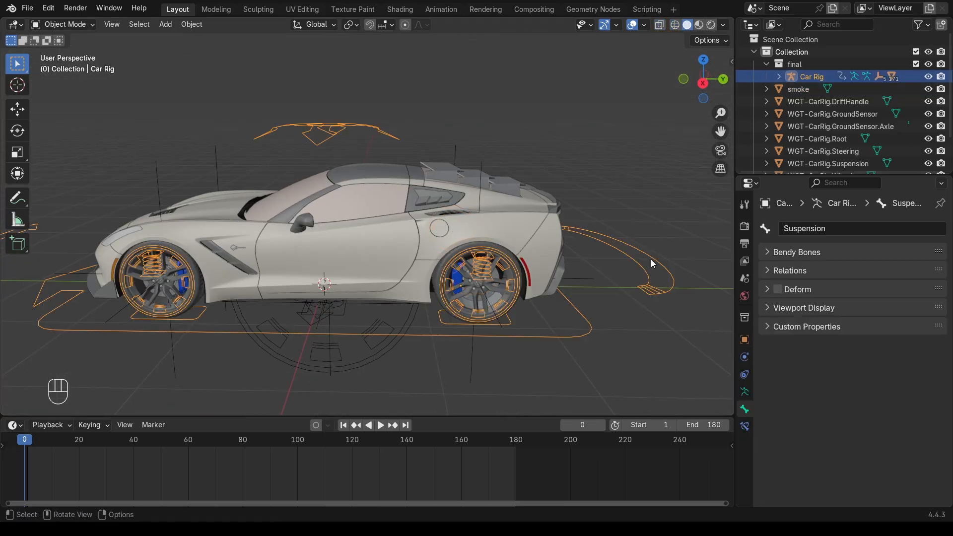
{"action": "left_click", "coordinate": [78, 25]}
{"action": "left_click", "coordinate": [79, 66]}
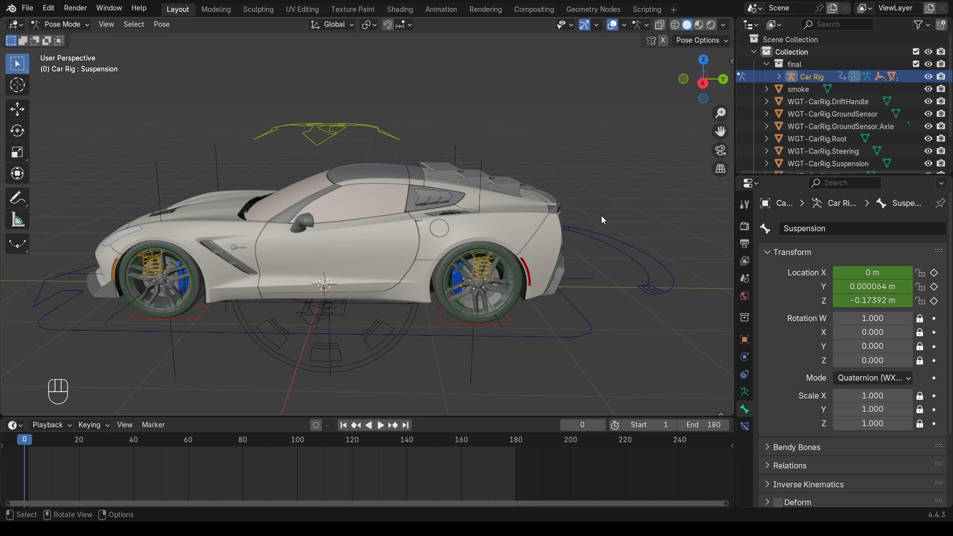
{"action": "left_click", "coordinate": [626, 249]}
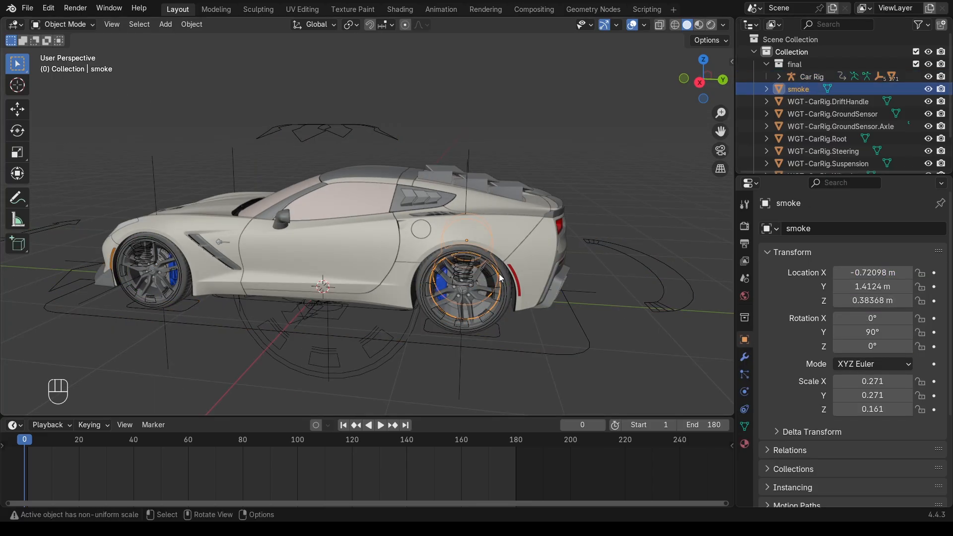
{"action": "middle_click_drag", "start_coordinate": [498, 273], "coordinate": [546, 290]}
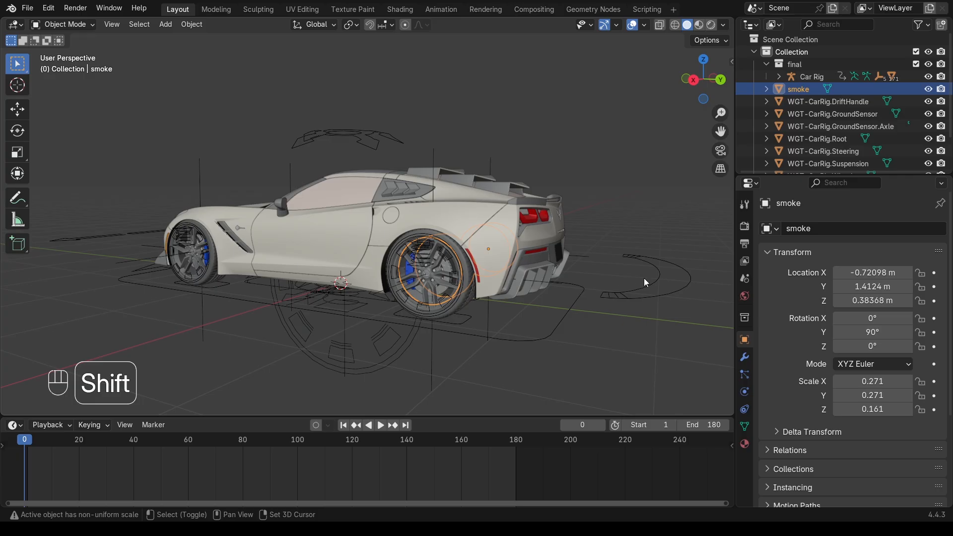
{"action": "left_click", "coordinate": [656, 276], "text": "shift"}
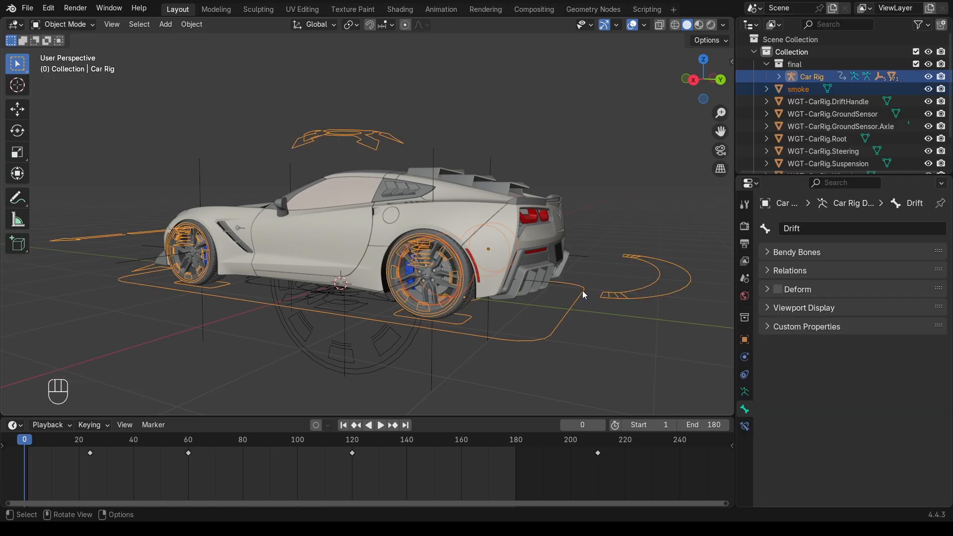
{"action": "key", "text": "ctrl+p"}
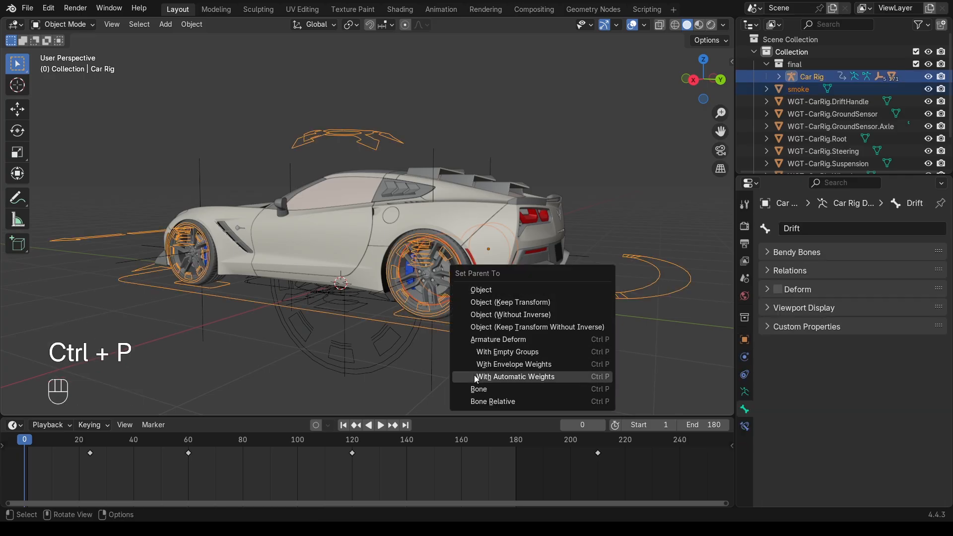
{"action": "left_click", "coordinate": [497, 389]}
{"action": "middle_click_drag", "start_coordinate": [616, 241], "coordinate": [617, 242]}
{"action": "left_click", "coordinate": [622, 193]}
{"action": "middle_click_drag", "start_coordinate": [621, 193], "coordinate": [606, 201]}
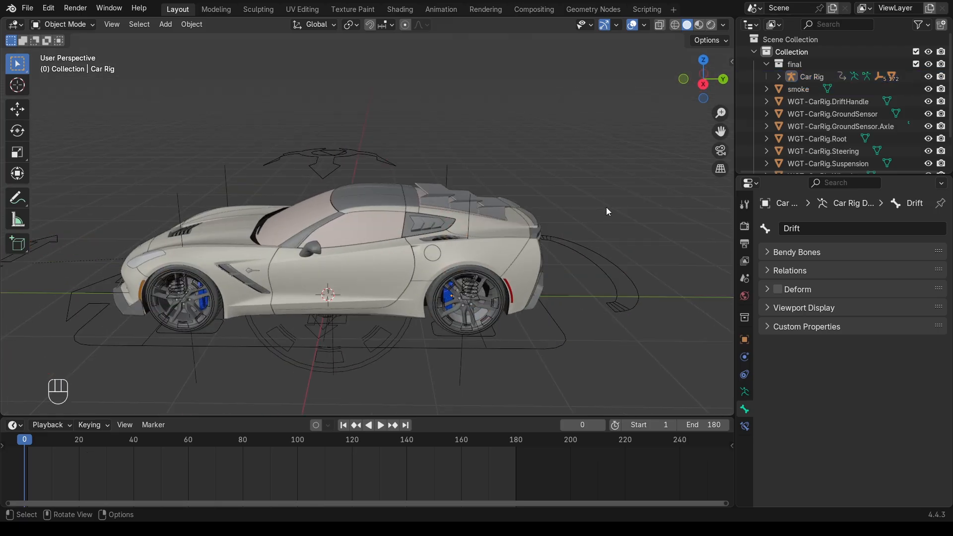
Select the car's body panels: doors, front fender, lower panel, other panels and front windshield
{"action": "middle_click_drag", "start_coordinate": [549, 231], "coordinate": [388, 242]}
{"action": "left_click", "coordinate": [372, 225]}
{"action": "left_click", "coordinate": [273, 222], "text": "shift"}
{"action": "left_click", "coordinate": [470, 172], "text": "shift"}
{"action": "middle_click_drag", "start_coordinate": [484, 246], "coordinate": [367, 263]}
{"action": "left_click", "coordinate": [308, 293], "text": "shift"}
{"action": "middle_click_drag", "start_coordinate": [448, 255], "coordinate": [372, 219]}
{"action": "left_click", "coordinate": [382, 184], "text": "shift"}
{"action": "left_click", "coordinate": [434, 175], "text": "shift"}
{"action": "scroll", "coordinate": [466, 204], "scroll_direction": "down", "scroll_amount": 3}
{"action": "key", "text": "ctrl+KP_3"}
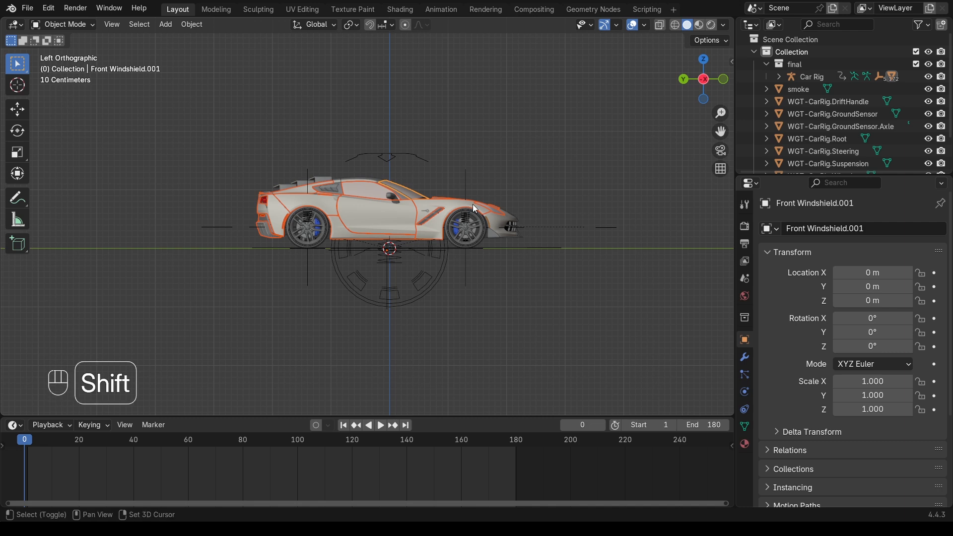
Duplicate the panels along Y beside the car, clear their parent, and join them
{"action": "key", "text": "shift+d"}
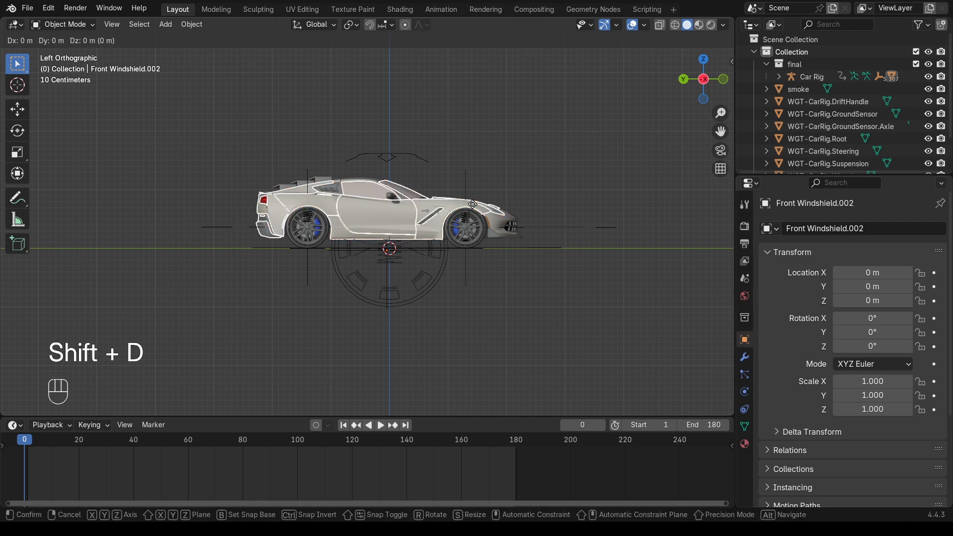
{"action": "key", "text": "y"}
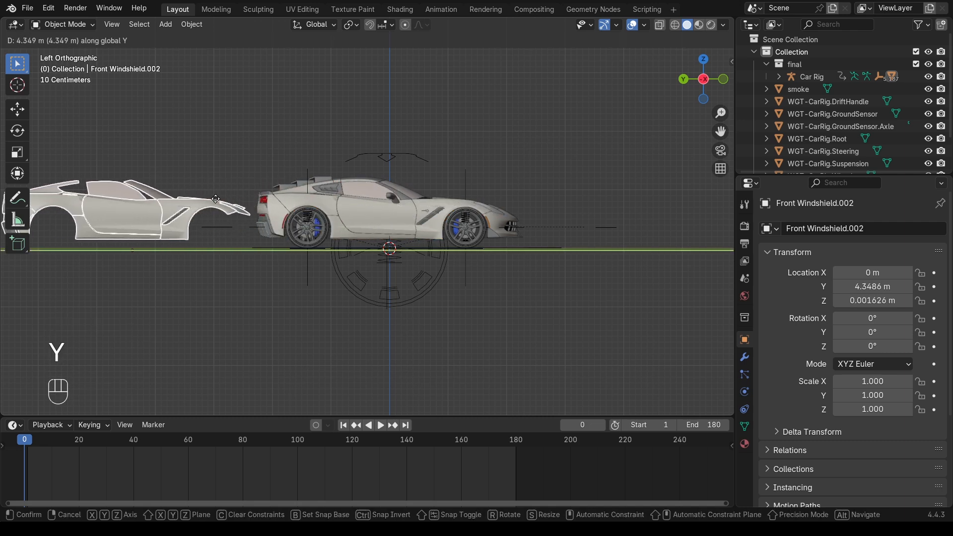
{"action": "left_click", "coordinate": [215, 199]}
{"action": "middle_click_drag", "start_coordinate": [731, 129], "coordinate": [282, 237]}
{"action": "key", "text": "alt+p"}
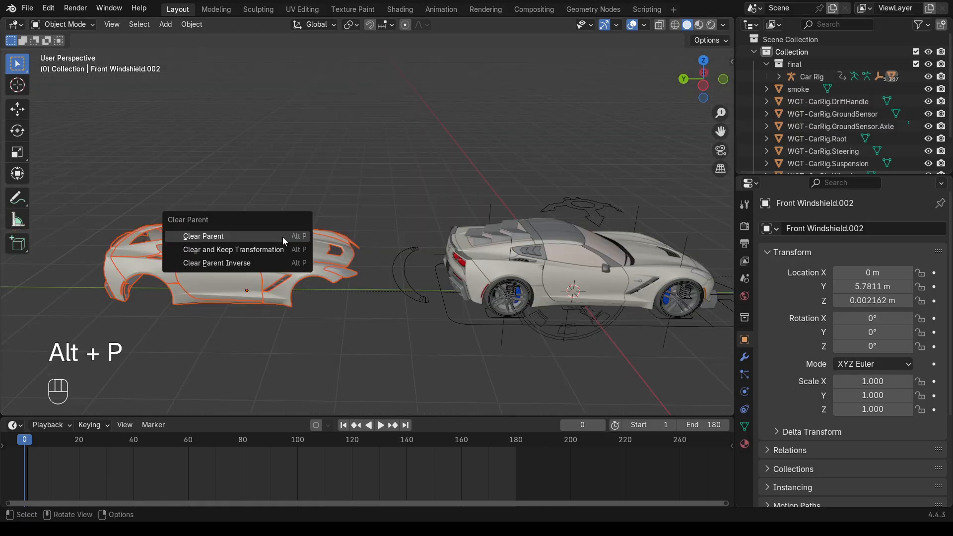
{"action": "left_click", "coordinate": [282, 237]}
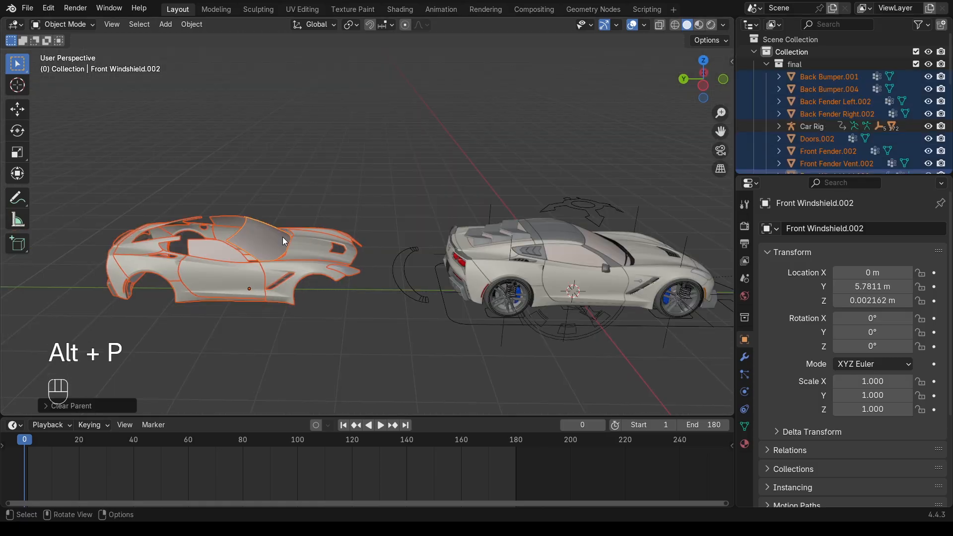
{"action": "left_click", "coordinate": [704, 83]}
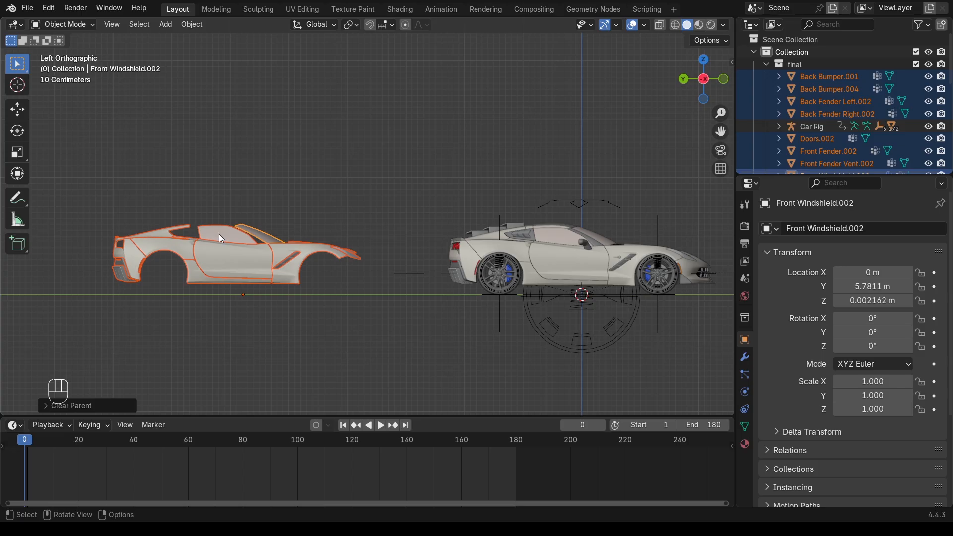
{"action": "key", "text": "ctrl+j"}
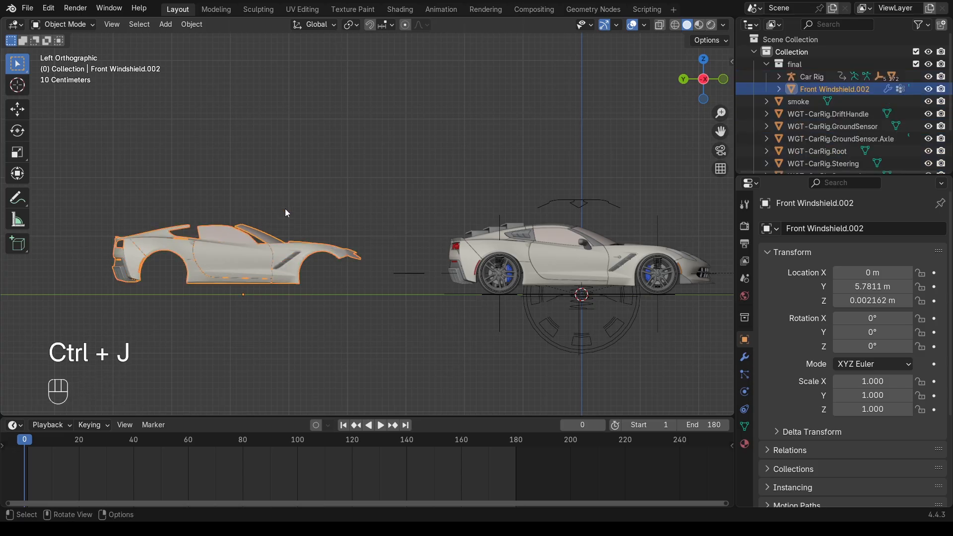
Add and apply a Sharp Remesh modifier at octree depth 4 to the copied body
{"action": "left_click", "coordinate": [744, 357]}
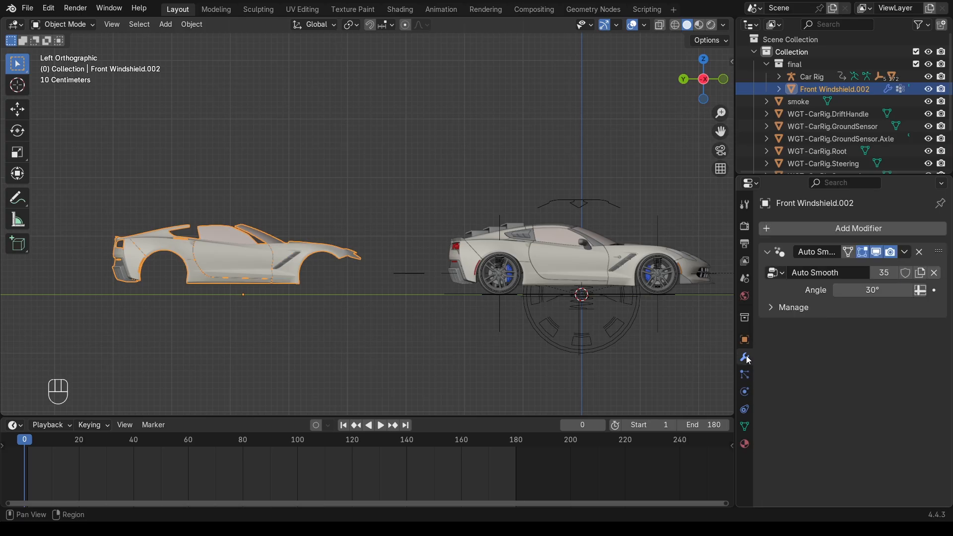
{"action": "left_click", "coordinate": [845, 230]}
{"action": "mouse_move", "coordinate": [824, 263]}
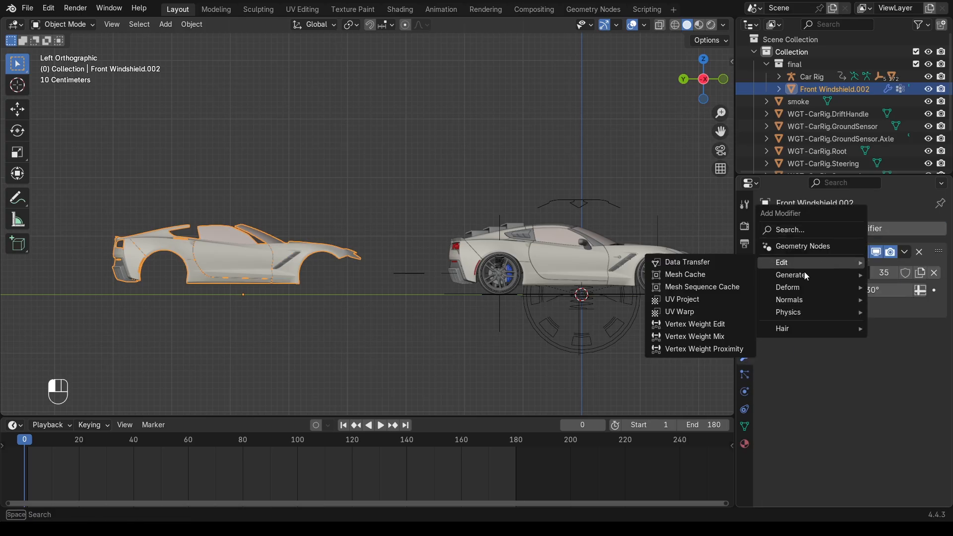
{"action": "left_click", "coordinate": [689, 349]}
{"action": "left_click", "coordinate": [866, 351]}
{"action": "left_click", "coordinate": [921, 367]}
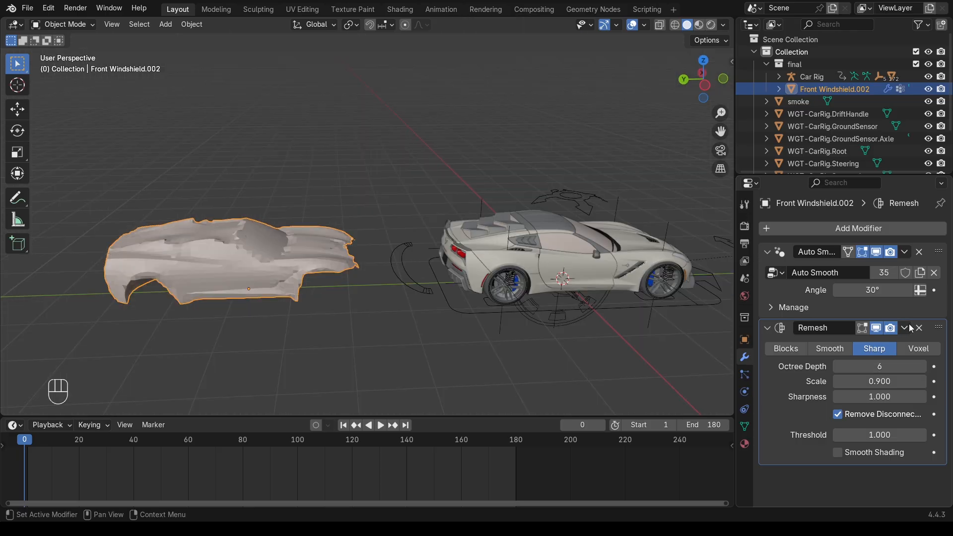
{"action": "left_click", "coordinate": [904, 328]}
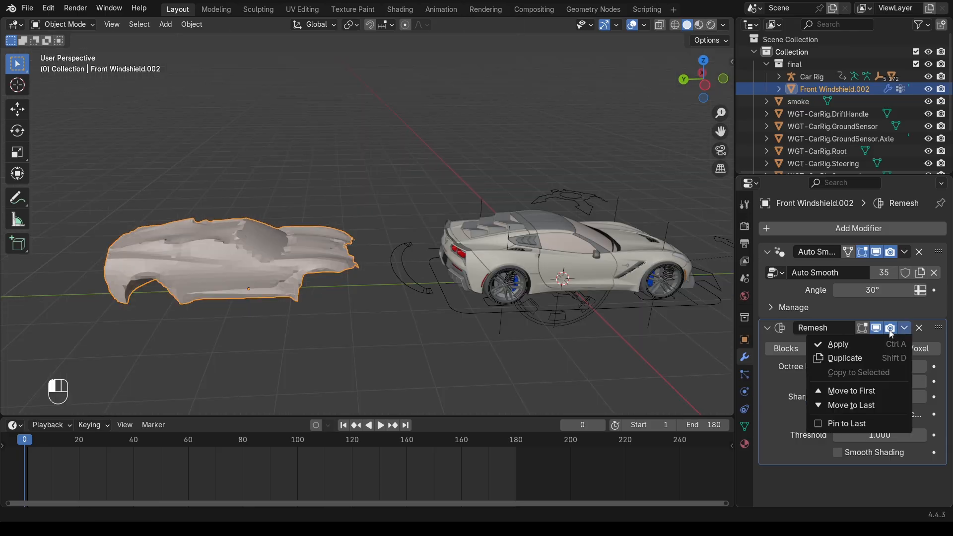
{"action": "left_click", "coordinate": [864, 344]}
From top view, move the remeshed shell along Y back over the car
{"action": "middle_click_drag", "start_coordinate": [377, 214], "coordinate": [310, 246]}
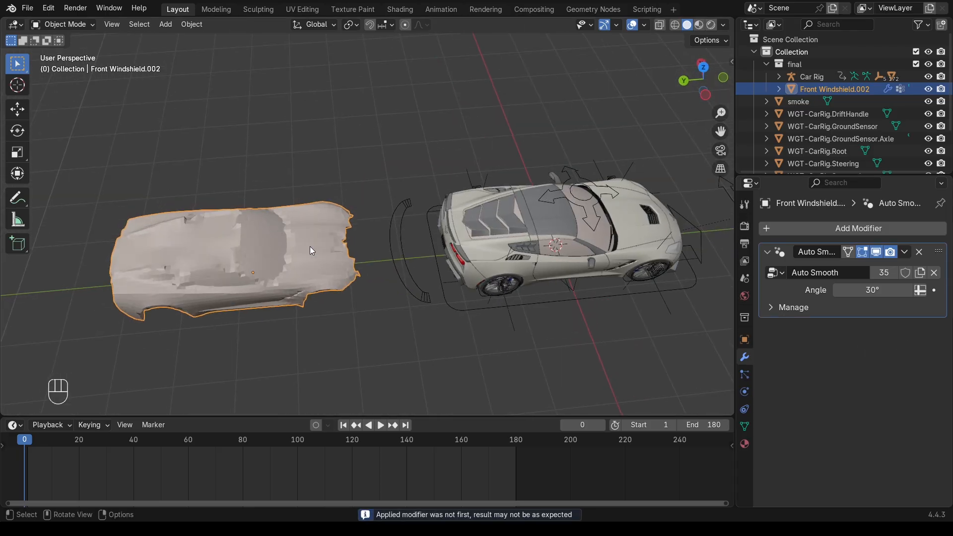
{"action": "left_click", "coordinate": [704, 67]}
{"action": "scroll", "coordinate": [433, 258], "scroll_direction": "down", "scroll_amount": 4}
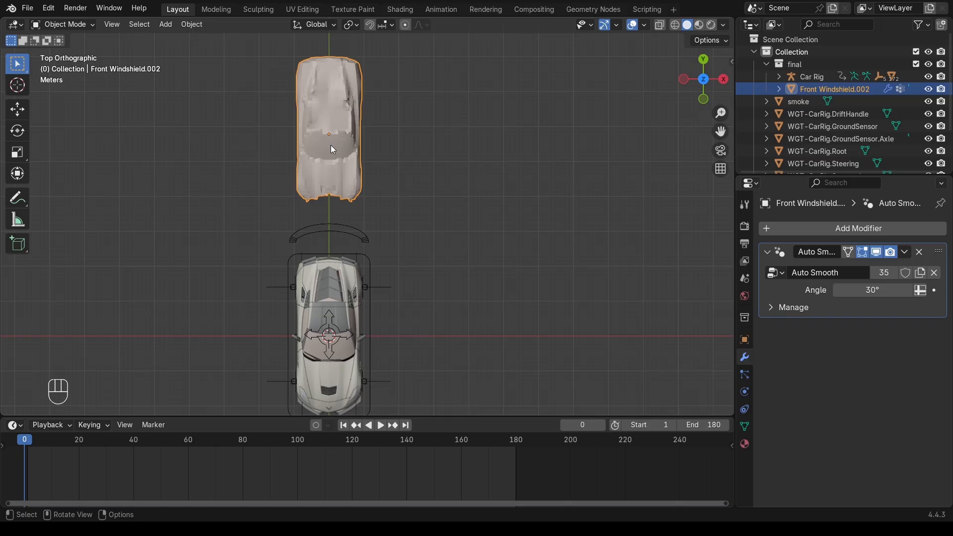
{"action": "key", "text": "g"}
{"action": "key", "text": "y"}
{"action": "left_click", "coordinate": [311, 350]}
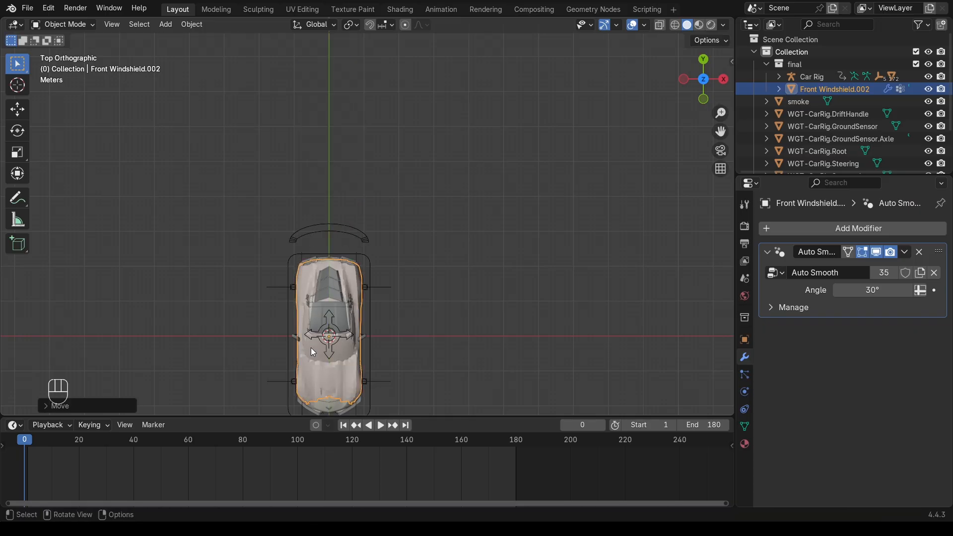
{"action": "middle_click_drag", "start_coordinate": [310, 350], "coordinate": [352, 294]}
Bone-parent the shell to the Car Rig, play the animation to verify, then select smoke
{"action": "left_click", "coordinate": [174, 320], "text": "shift"}
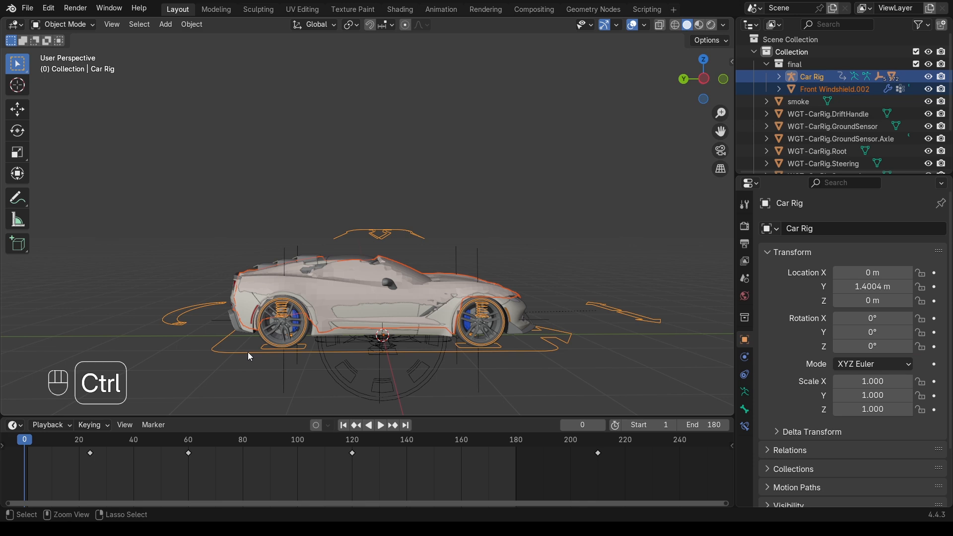
{"action": "key", "text": "ctrl+p"}
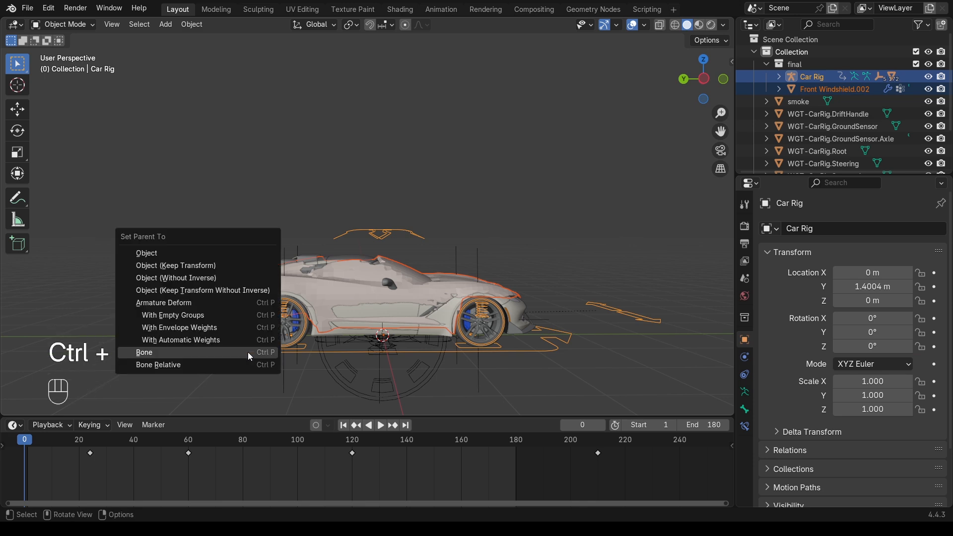
{"action": "left_click", "coordinate": [248, 352]}
{"action": "left_click", "coordinate": [90, 271]}
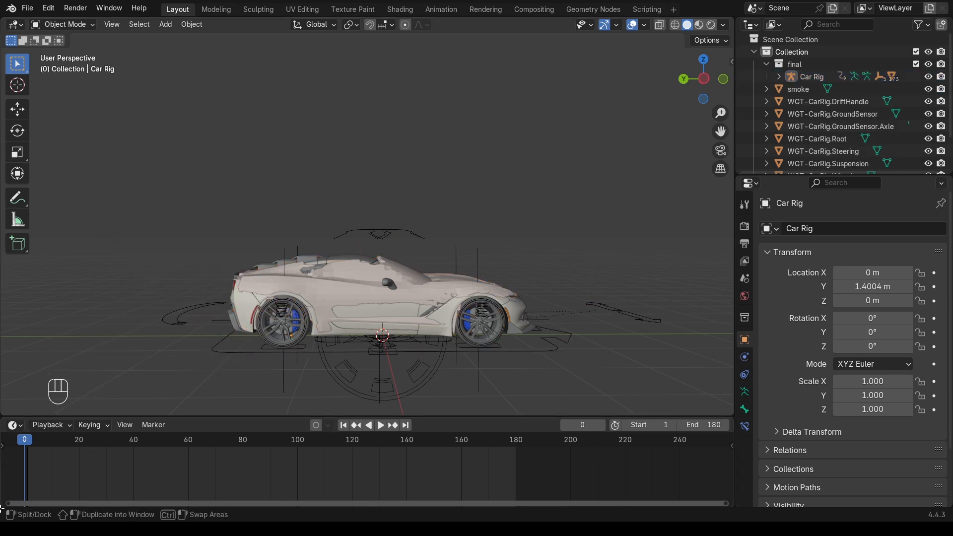
{"action": "key", "text": "space"}
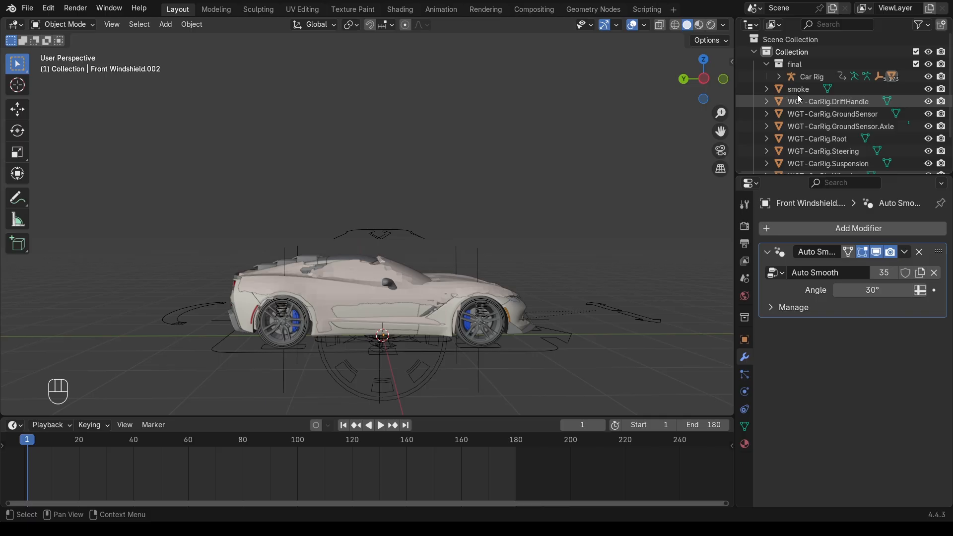
{"action": "left_click", "coordinate": [797, 90]}
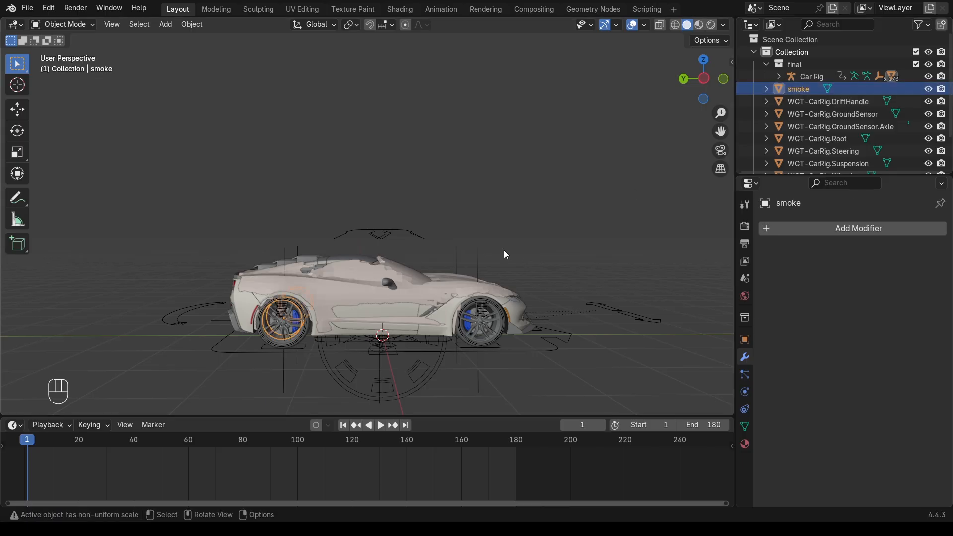
{"action": "middle_click_drag", "start_coordinate": [406, 291], "coordinate": [400, 299]}
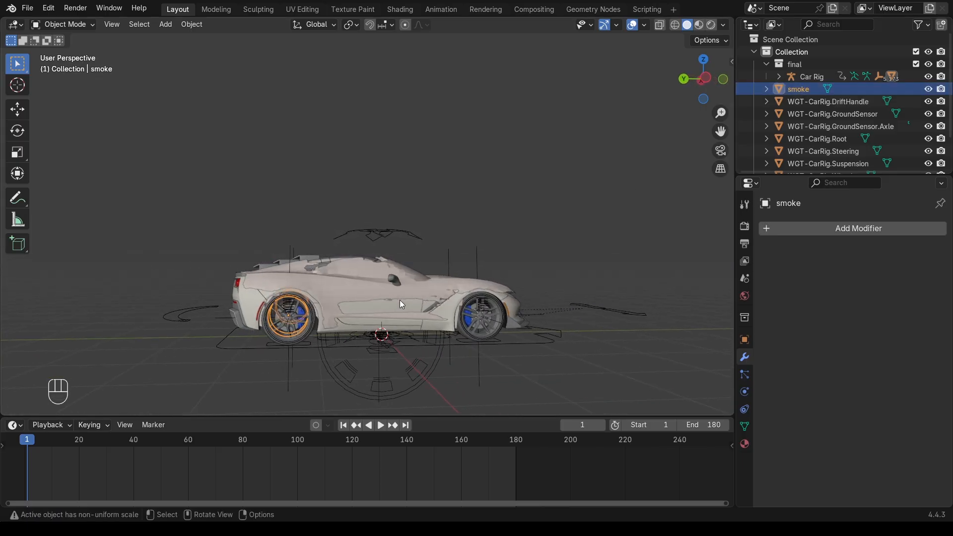
Apply Object > Quick Effects > Quick Smoke to the smoke object
{"action": "left_click", "coordinate": [745, 392]}
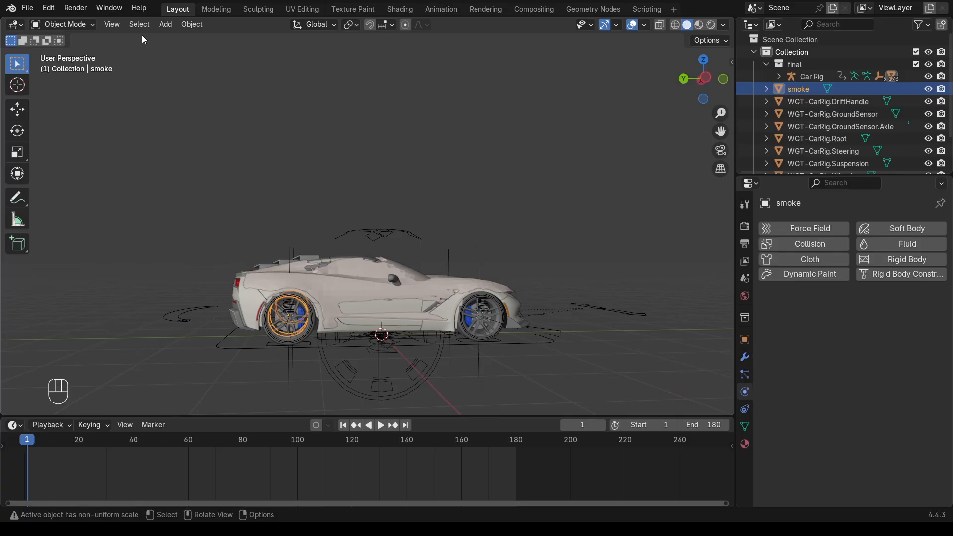
{"action": "left_click", "coordinate": [191, 25]}
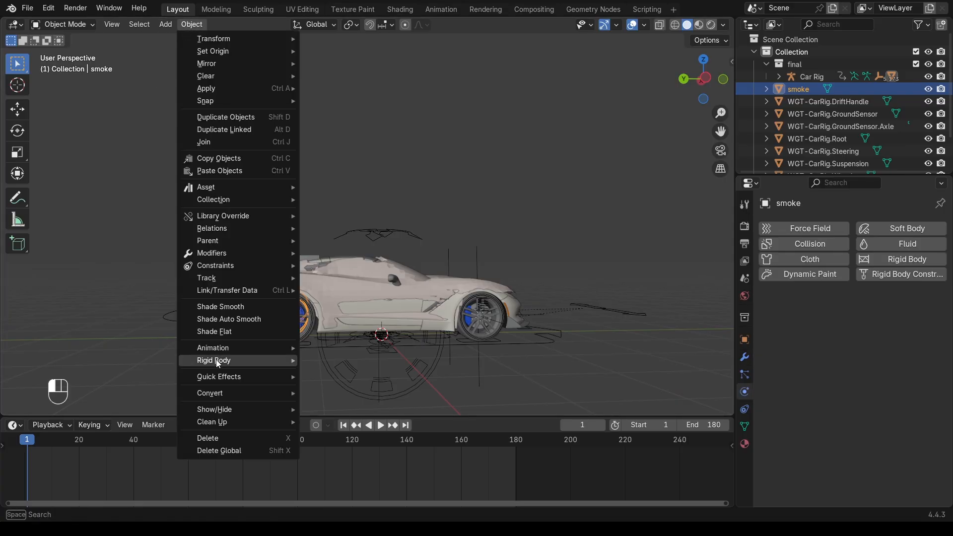
{"action": "mouse_move", "coordinate": [231, 378]}
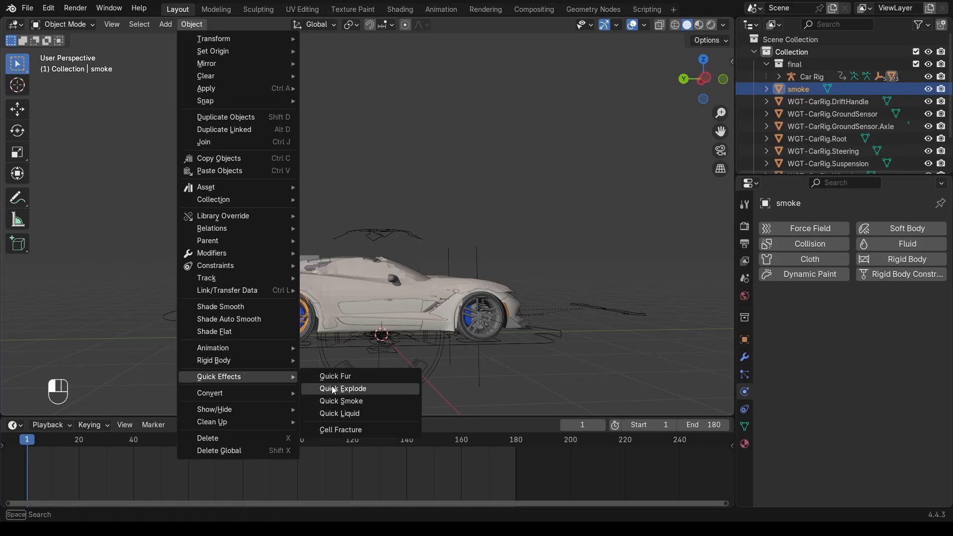
{"action": "left_click", "coordinate": [340, 401]}
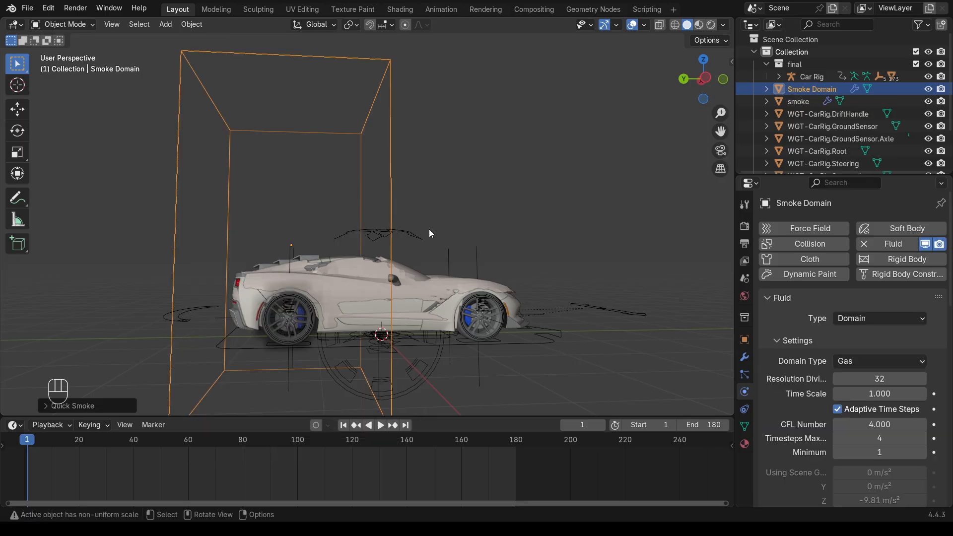
{"action": "scroll", "coordinate": [434, 228], "scroll_direction": "down", "scroll_amount": 2}
{"action": "middle_click_drag", "start_coordinate": [434, 227], "coordinate": [433, 242]}
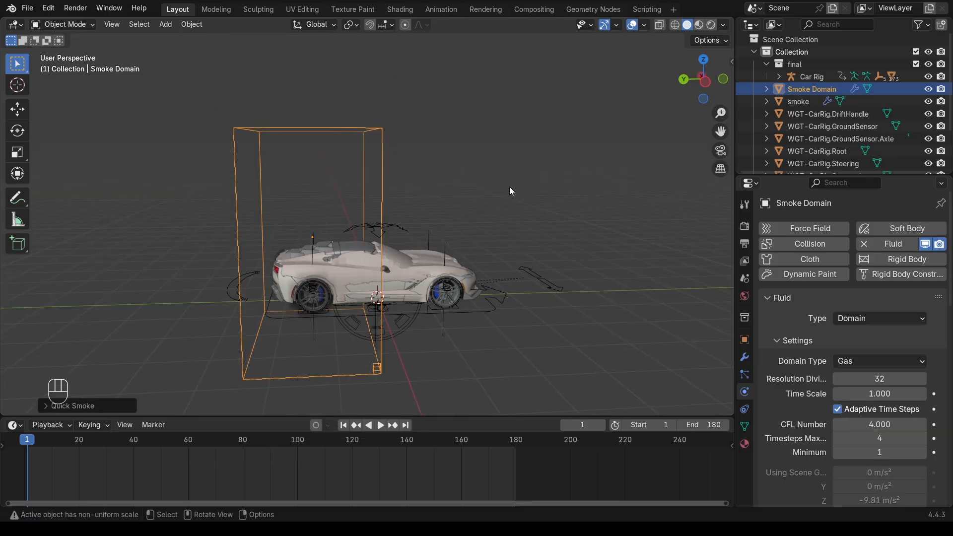
{"action": "left_click", "coordinate": [701, 76]}
Widen the Smoke Domain without changing height, then stretch it taller and adjust its vertical position
{"action": "key", "text": "s"}
{"action": "key", "text": "shift+z"}
{"action": "left_click", "coordinate": [462, 309]}
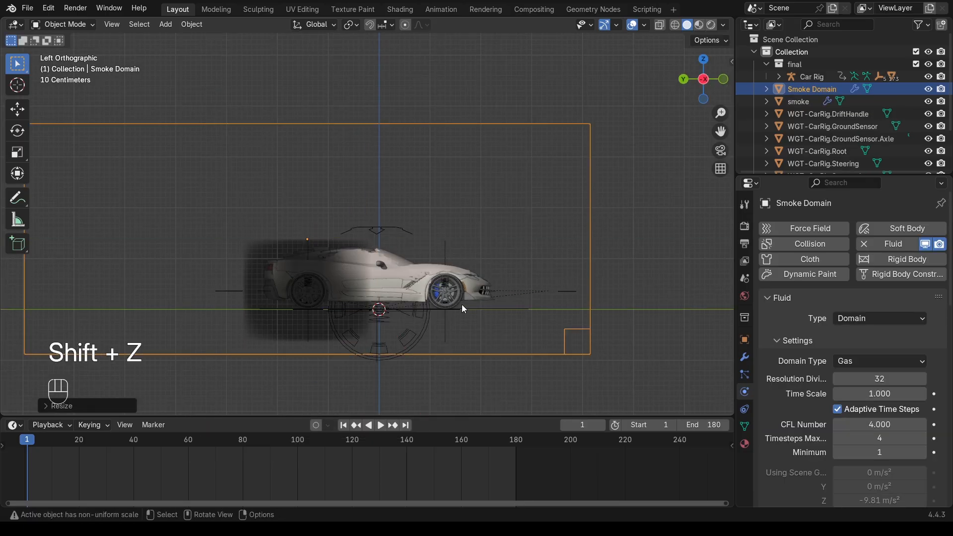
{"action": "key", "text": "g"}
{"action": "key", "text": "z"}
{"action": "left_click", "coordinate": [496, 273]}
{"action": "scroll", "coordinate": [498, 268], "scroll_direction": "down", "scroll_amount": 3}
{"action": "key", "text": "s"}
{"action": "key", "text": "z"}
{"action": "left_click", "coordinate": [566, 209]}
{"action": "key", "text": "g"}
{"action": "key", "text": "z"}
{"action": "left_click", "coordinate": [551, 182]}
{"action": "key", "text": "g"}
{"action": "key", "text": "z"}
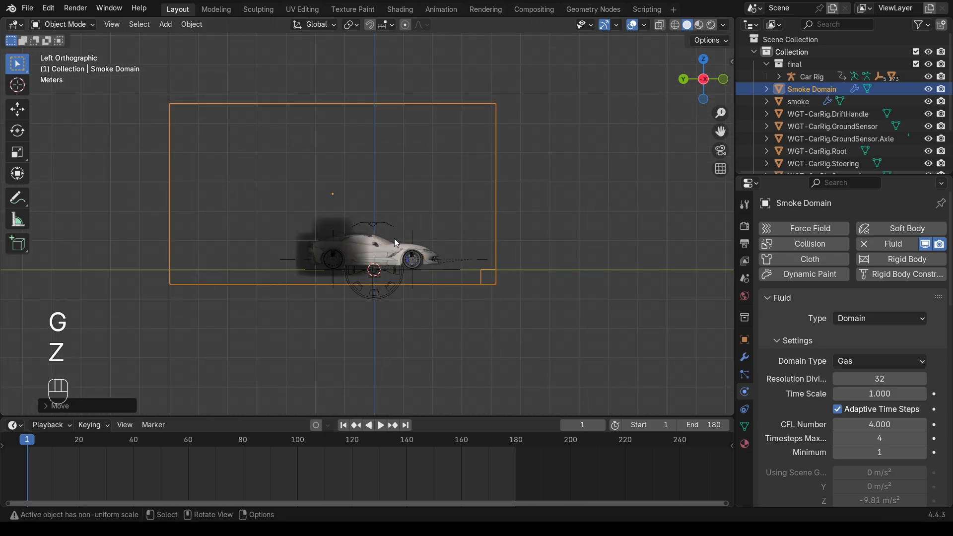
Move the domain along Y to extend behind the car and stretch its length
{"action": "key", "text": "g"}
{"action": "key", "text": "y"}
{"action": "left_click", "coordinate": [467, 241]}
{"action": "key", "text": "s"}
{"action": "key", "text": "y"}
{"action": "left_click", "coordinate": [516, 233]}
{"action": "scroll", "coordinate": [447, 210], "scroll_direction": "down", "scroll_amount": 3}
{"action": "middle_click_drag", "start_coordinate": [446, 163], "coordinate": [442, 229]}
{"action": "scroll", "coordinate": [373, 244], "scroll_direction": "up", "scroll_amount": 2}
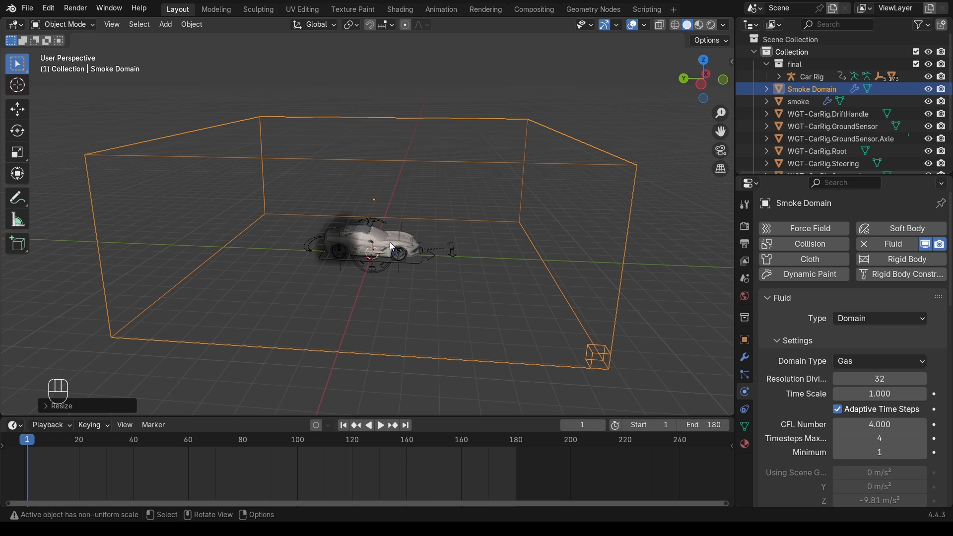
{"action": "left_click", "coordinate": [392, 244]}
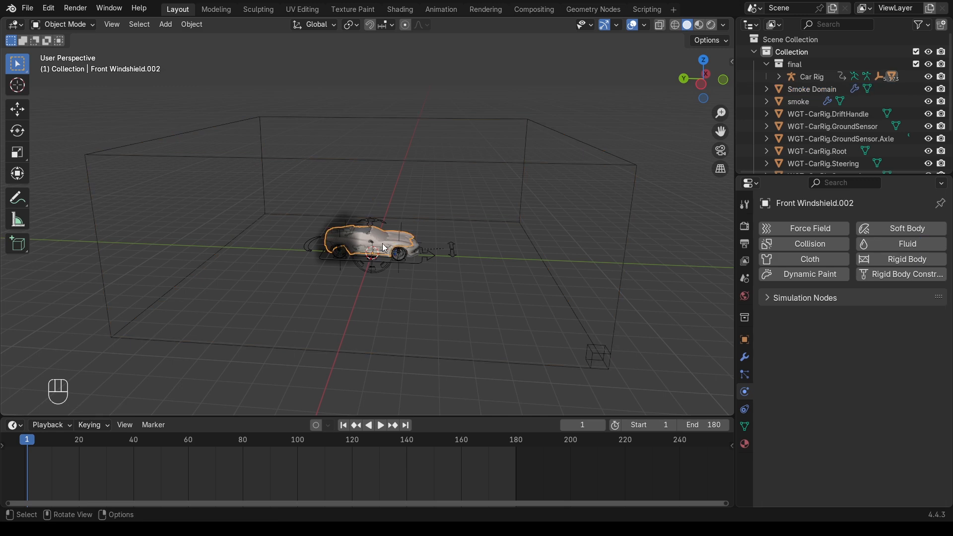
Give the car body Fluid physics with Type set to Effector
{"action": "scroll", "coordinate": [382, 244], "scroll_direction": "up", "scroll_amount": 4}
{"action": "left_click", "coordinate": [887, 247]}
{"action": "left_click", "coordinate": [886, 339]}
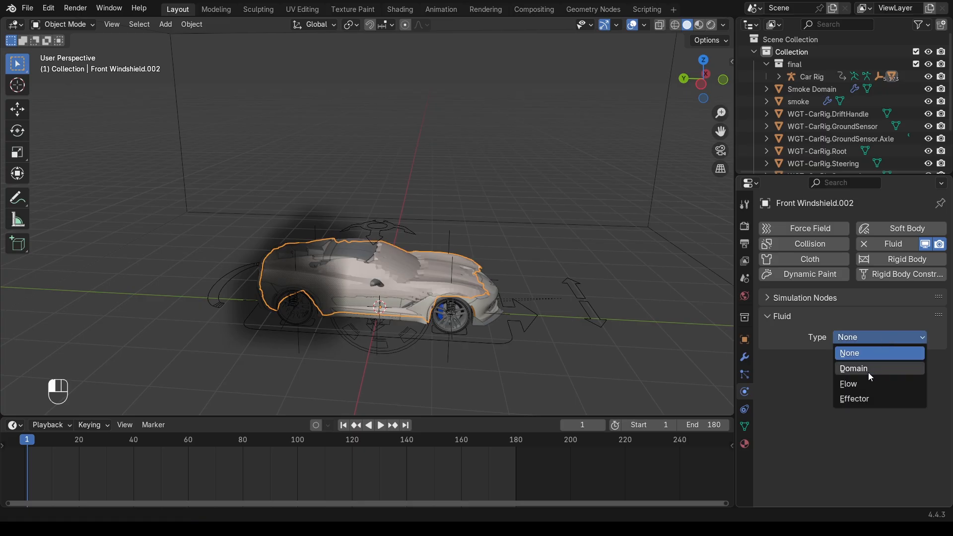
{"action": "left_click", "coordinate": [855, 399]}
Hide Front Windshield.002 in the Outliner, then reselect the Smoke Domain
{"action": "left_click", "coordinate": [778, 77]}
{"action": "scroll", "coordinate": [874, 133], "scroll_direction": "down", "scroll_amount": 5}
{"action": "left_click", "coordinate": [928, 128]}
{"action": "scroll", "coordinate": [752, 62], "scroll_direction": "up", "scroll_amount": 5}
{"action": "scroll", "coordinate": [752, 63], "scroll_direction": "down", "scroll_amount": 5}
{"action": "scroll", "coordinate": [790, 94], "scroll_direction": "up", "scroll_amount": 5}
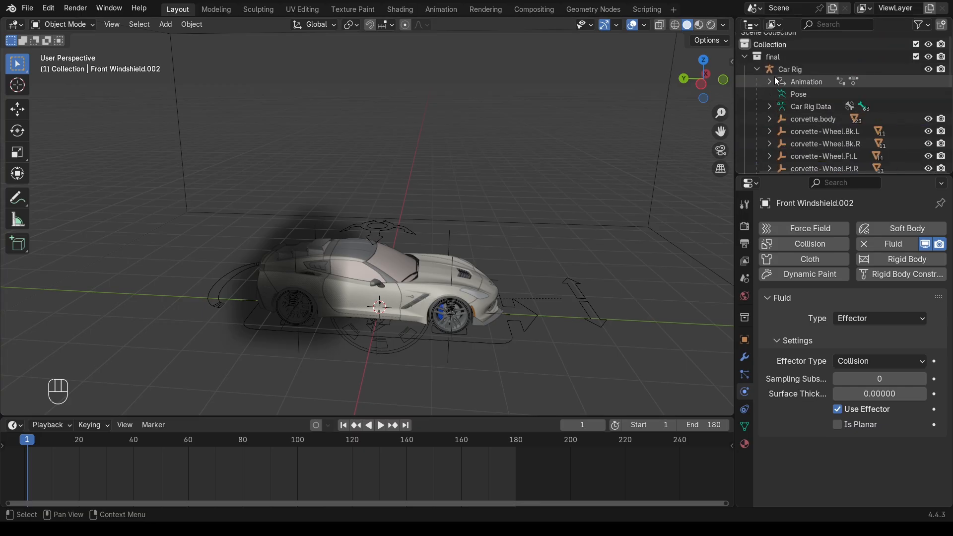
{"action": "left_click", "coordinate": [756, 69]}
{"action": "middle_click_drag", "start_coordinate": [377, 238], "coordinate": [351, 303]}
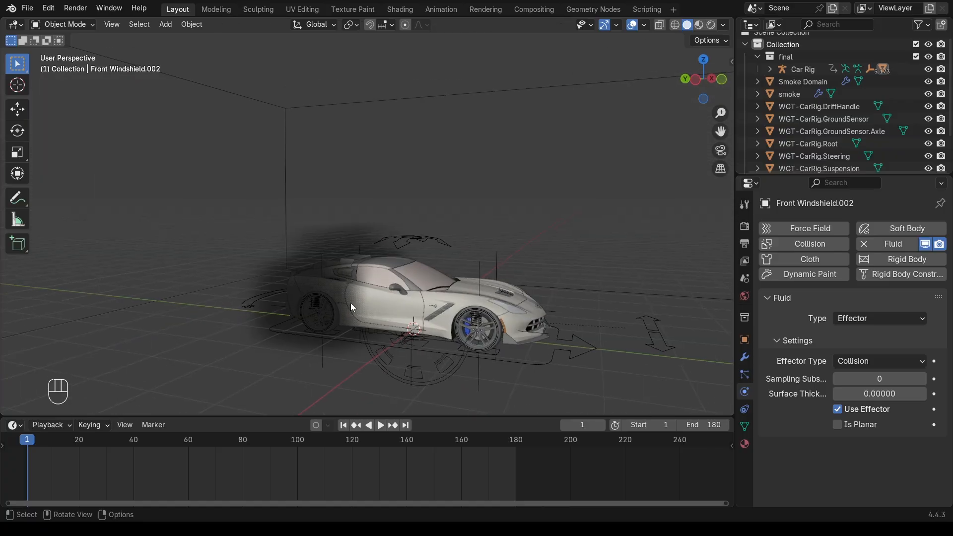
{"action": "left_click", "coordinate": [635, 281]}
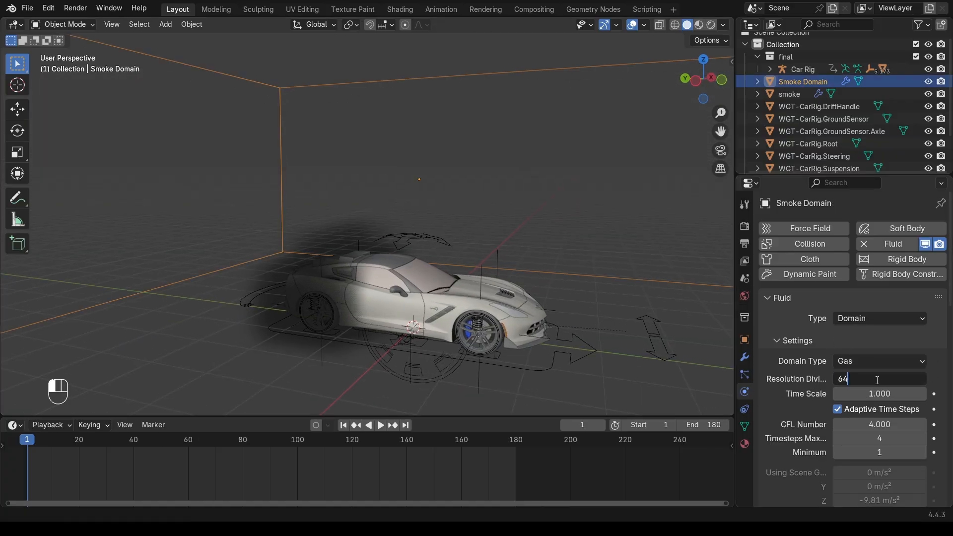
Set the smoke resolution to 64 and enable Adaptive Domain with threshold 0.005
{"action": "key", "text": "Return"}
{"action": "scroll", "coordinate": [799, 367], "scroll_direction": "down", "scroll_amount": 8}
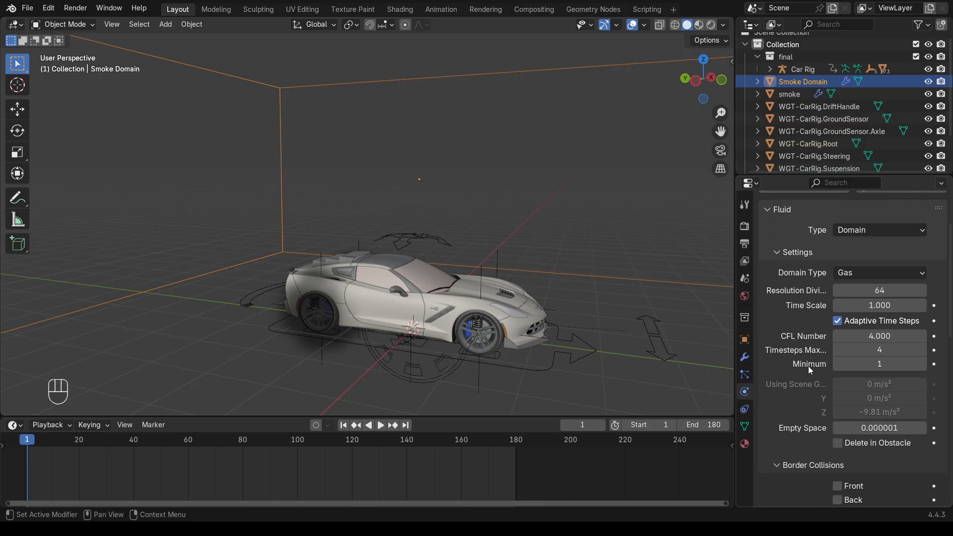
{"action": "scroll", "coordinate": [808, 365], "scroll_direction": "down", "scroll_amount": 8}
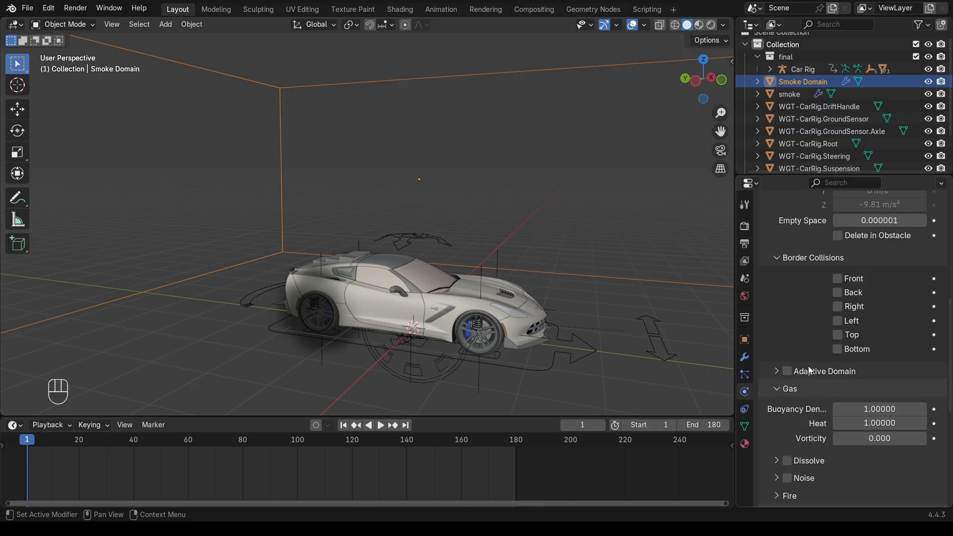
{"action": "left_click", "coordinate": [788, 347]}
{"action": "left_click", "coordinate": [776, 347]}
{"action": "scroll", "coordinate": [824, 351], "scroll_direction": "down", "scroll_amount": 3}
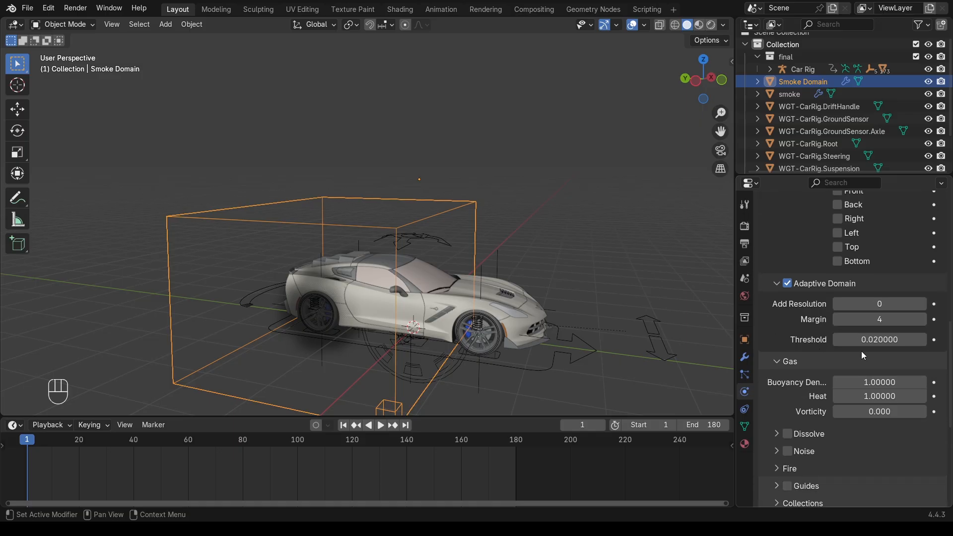
{"action": "left_click", "coordinate": [879, 340]}
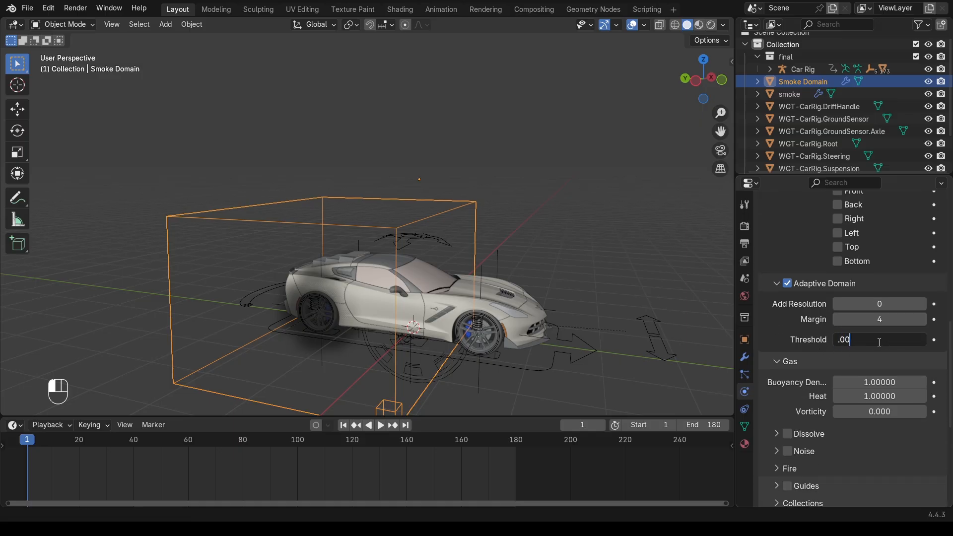
{"action": "type", "text": ".005"}
{"action": "key", "text": "Return"}
Turn on smoke Dissolve with a time of 20 and enable Noise
{"action": "scroll", "coordinate": [837, 350], "scroll_direction": "down", "scroll_amount": 3}
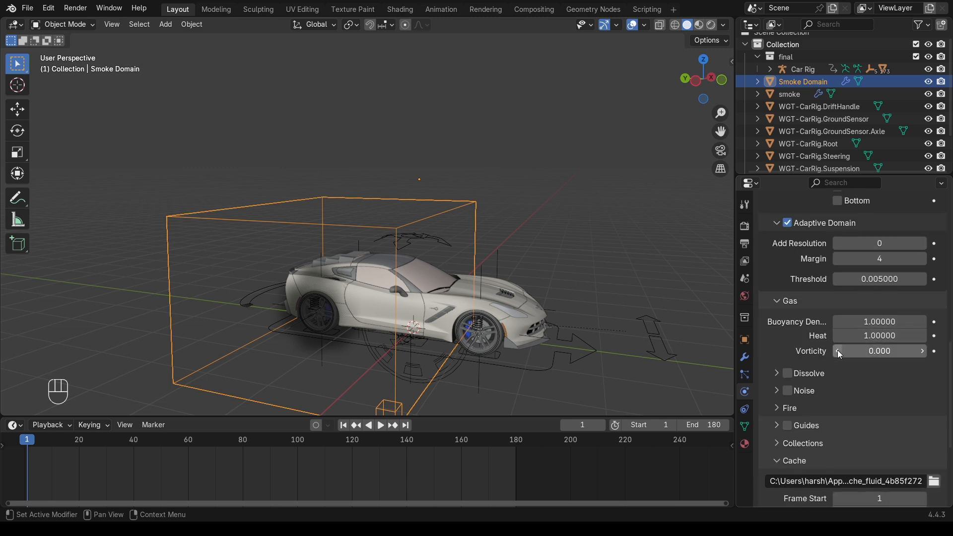
{"action": "scroll", "coordinate": [806, 357], "scroll_direction": "down", "scroll_amount": 2}
{"action": "left_click", "coordinate": [791, 332]}
{"action": "left_click", "coordinate": [792, 328]}
{"action": "left_click", "coordinate": [875, 347]}
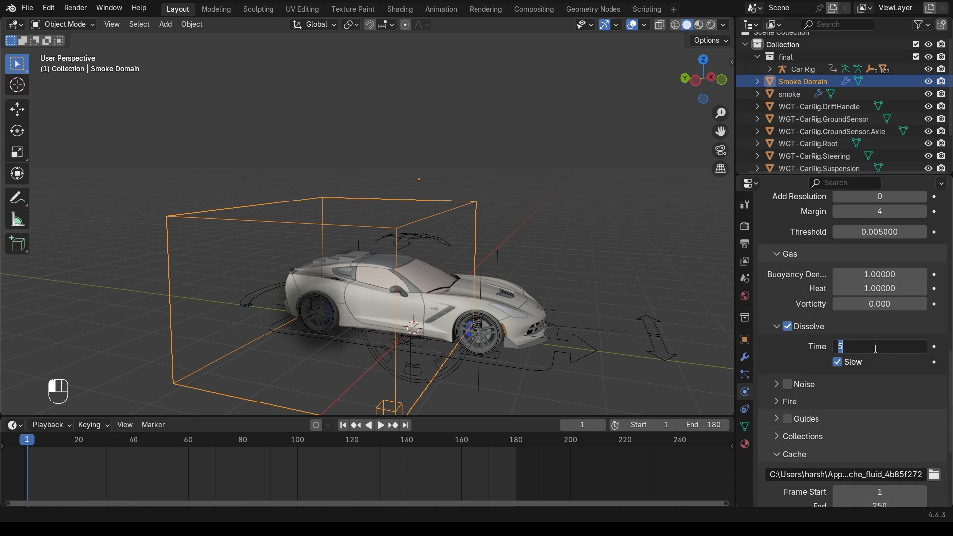
{"action": "type", "text": "20"}
{"action": "key", "text": "Return"}
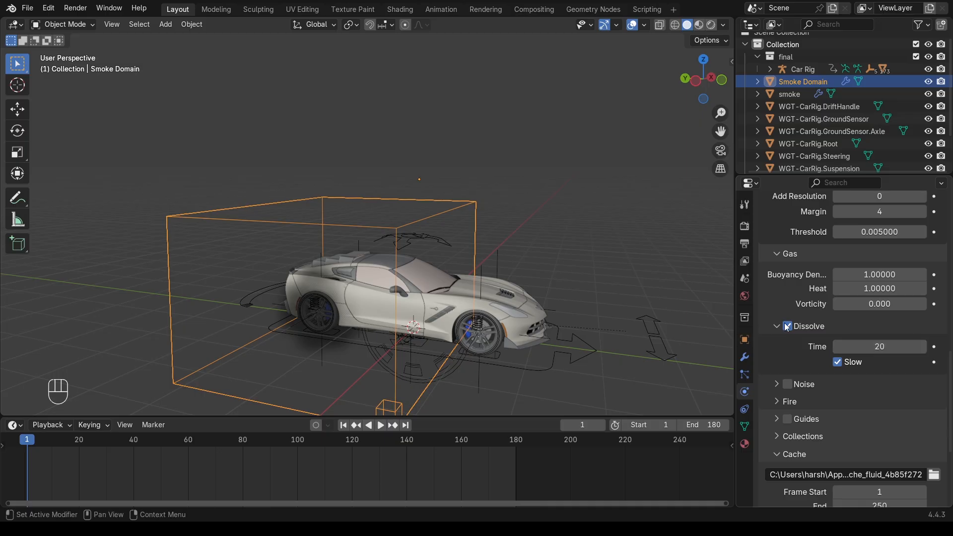
{"action": "scroll", "coordinate": [800, 366], "scroll_direction": "down", "scroll_amount": 3}
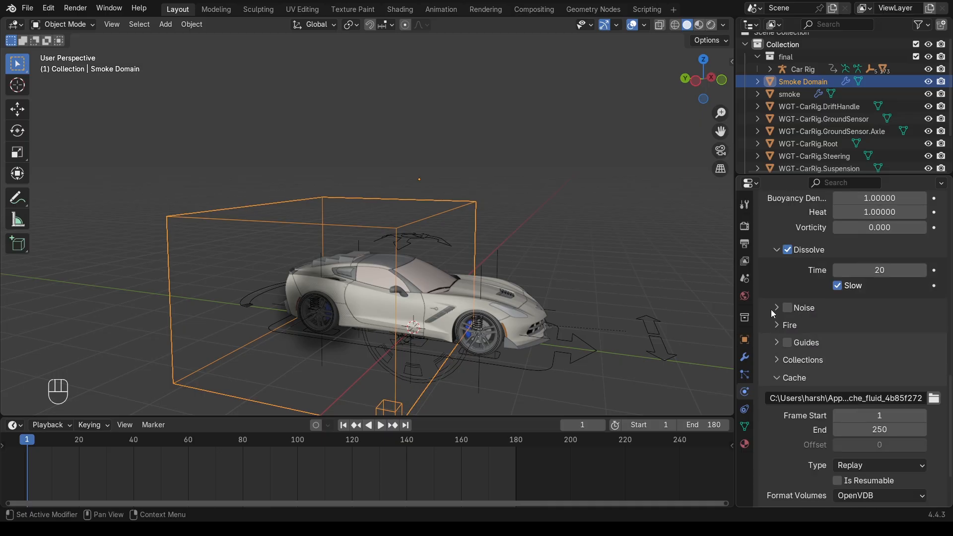
{"action": "left_click", "coordinate": [776, 308]}
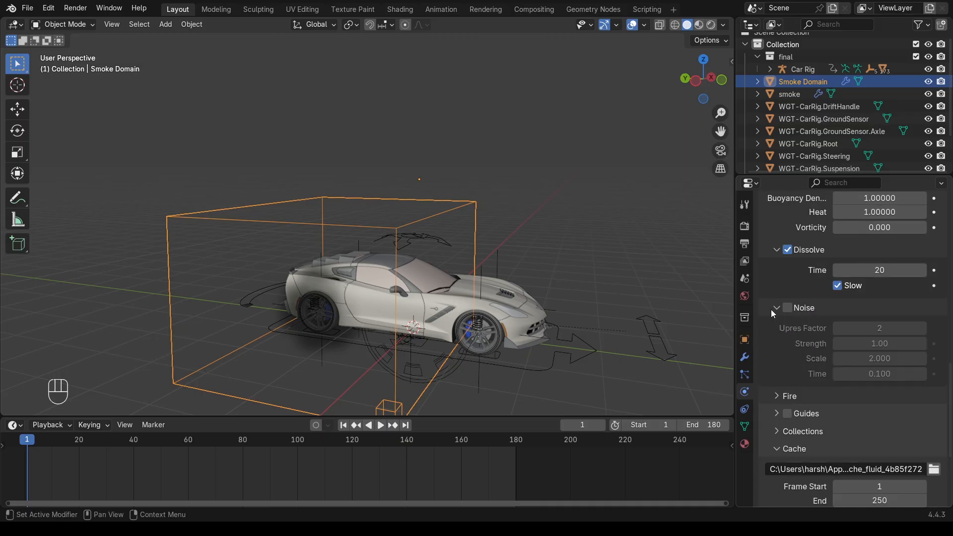
{"action": "left_click", "coordinate": [777, 309]}
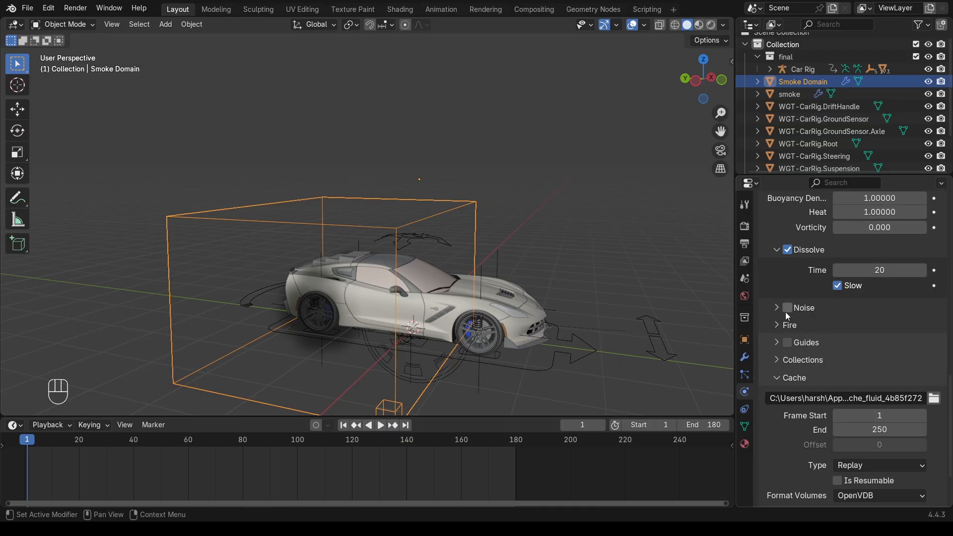
{"action": "left_click", "coordinate": [787, 307]}
Set the cache end frame to 180 and lower the Gravity field weight to about 0.5
{"action": "scroll", "coordinate": [808, 323], "scroll_direction": "down", "scroll_amount": 3}
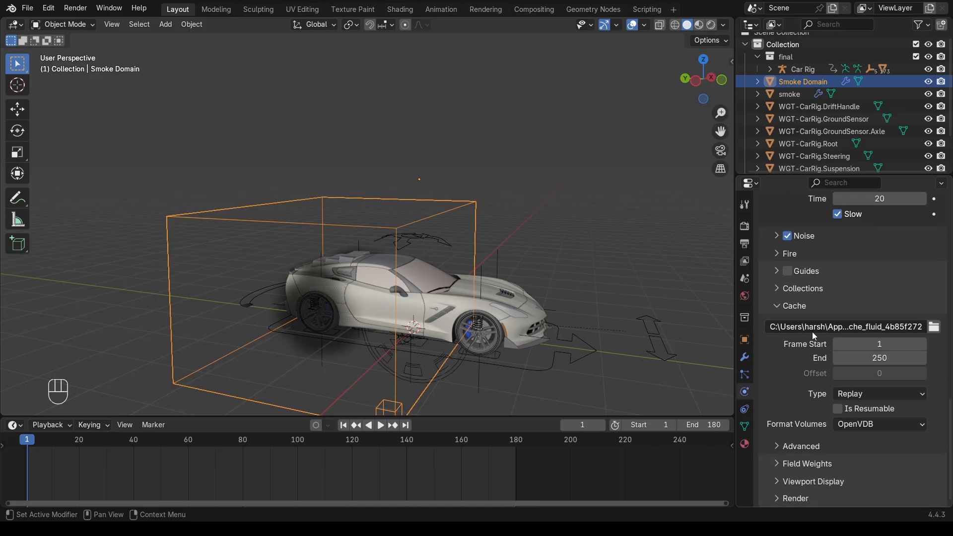
{"action": "left_click", "coordinate": [865, 358]}
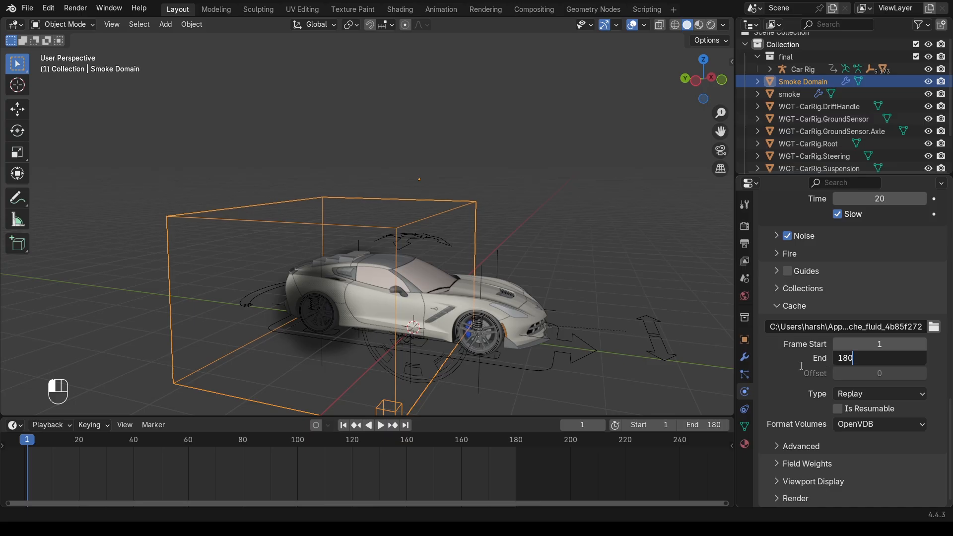
{"action": "key", "text": "Return"}
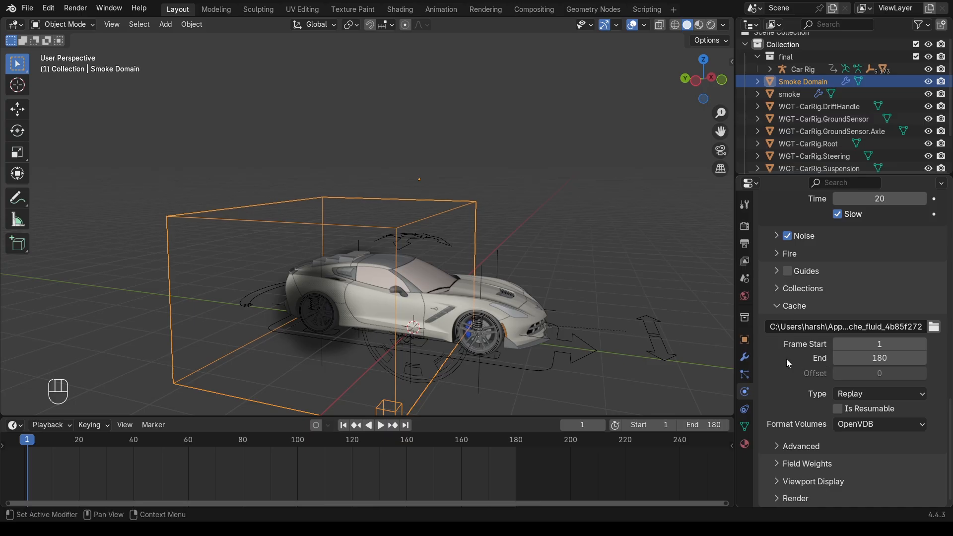
{"action": "left_click", "coordinate": [781, 445]}
{"action": "scroll", "coordinate": [803, 420], "scroll_direction": "down", "scroll_amount": 2}
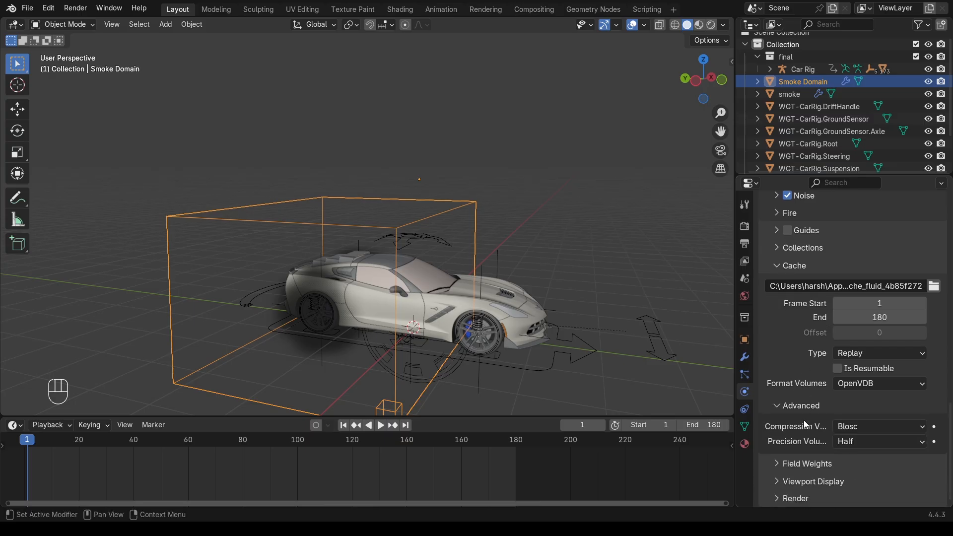
{"action": "left_click", "coordinate": [777, 463]}
{"action": "scroll", "coordinate": [807, 436], "scroll_direction": "down", "scroll_amount": 7}
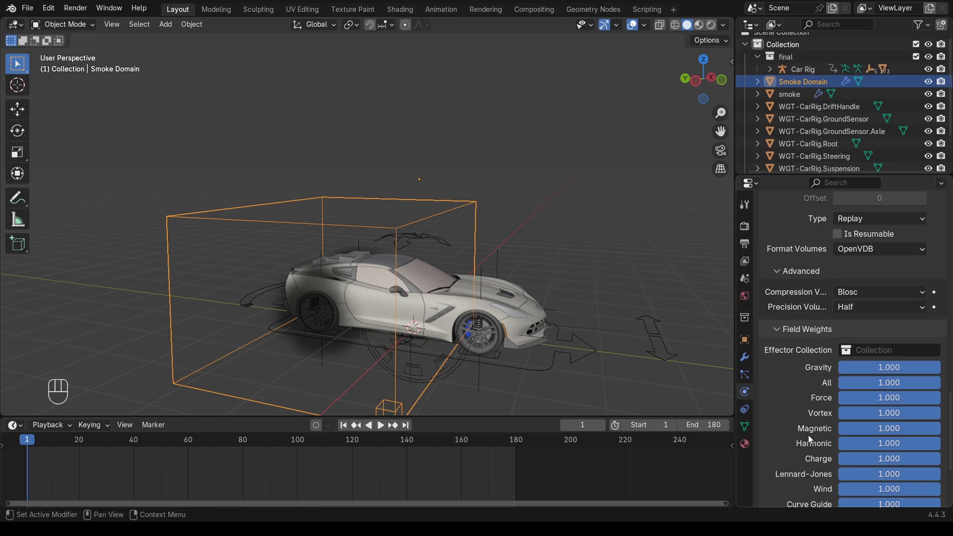
{"action": "left_click_drag", "start_coordinate": [907, 365], "coordinate": [902, 365]}
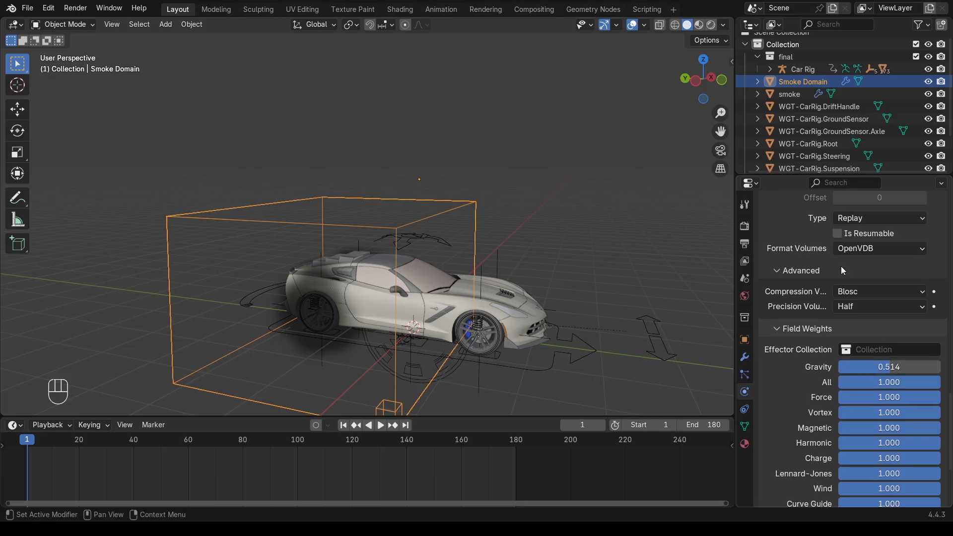
{"action": "scroll", "coordinate": [841, 278], "scroll_direction": "up", "scroll_amount": 10}
Try a buoyancy density of -5 and play back the smoke simulation
{"action": "left_click", "coordinate": [844, 342]}
{"action": "left_click_drag", "start_coordinate": [897, 341], "coordinate": [891, 342]}
{"action": "left_click", "coordinate": [896, 341]}
{"action": "type", "text": "-5"}
{"action": "key", "text": "Return"}
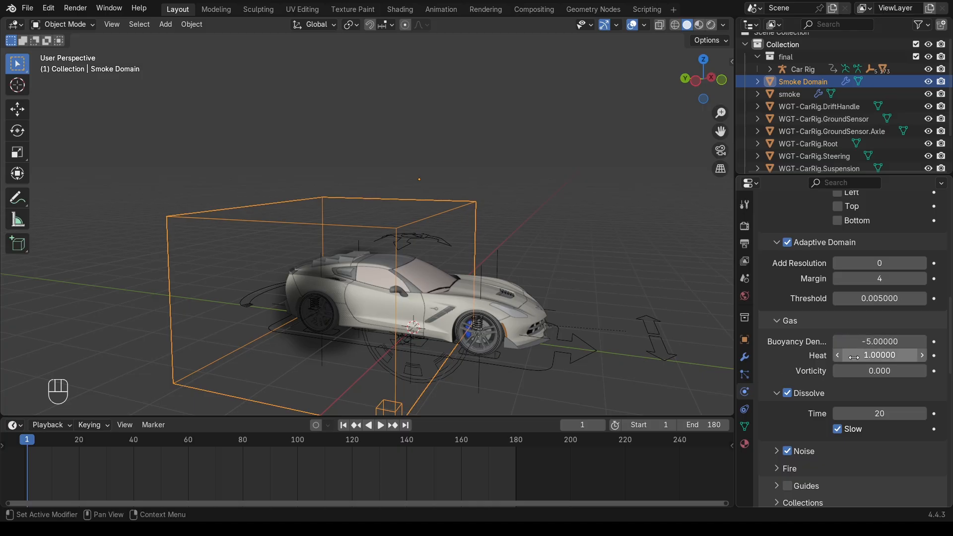
{"action": "left_click", "coordinate": [877, 357]}
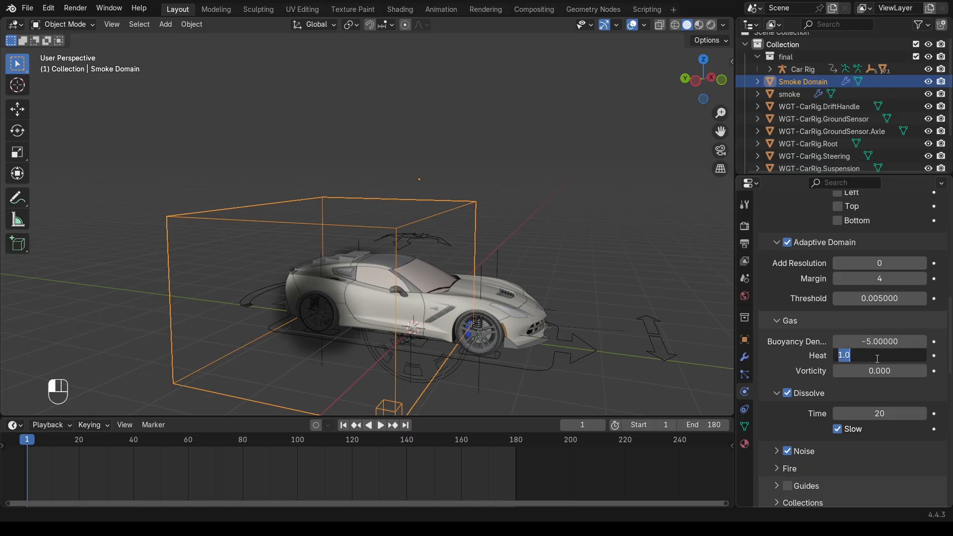
{"action": "key", "text": "space"}
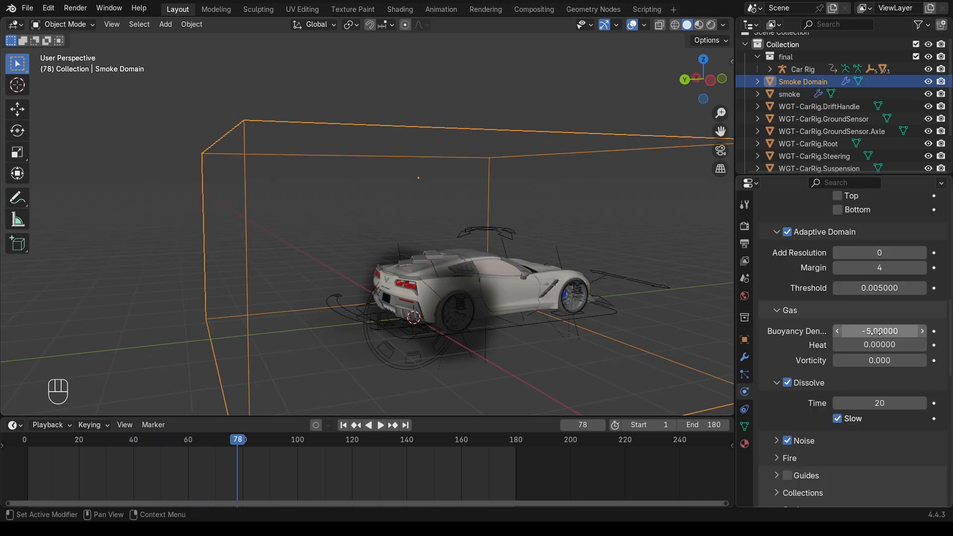
Set buoyancy density to -2 and heat to 1, then replay the simulation from the start
{"action": "left_click", "coordinate": [877, 331]}
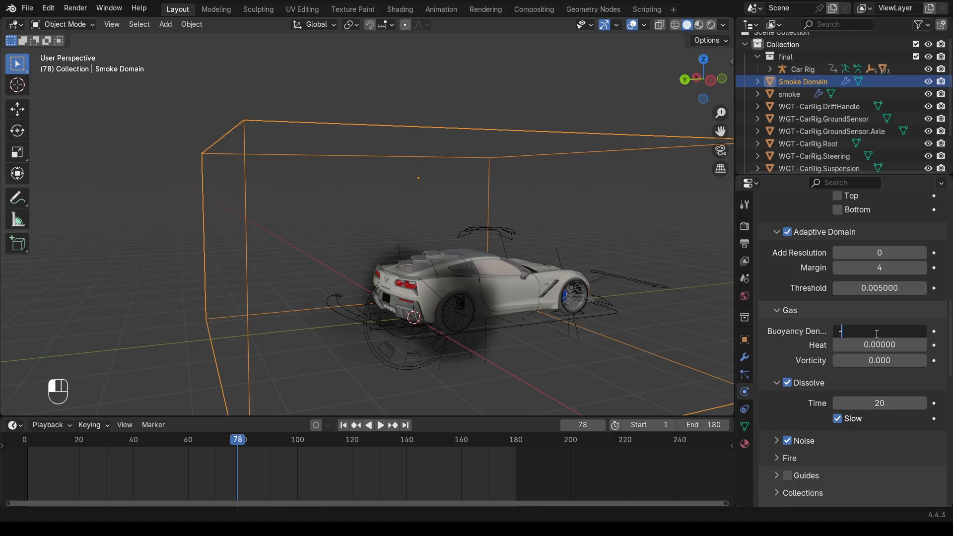
{"action": "key", "text": "Return"}
{"action": "left_click", "coordinate": [876, 345]}
{"action": "type", "text": "1"}
{"action": "key", "text": "Return"}
{"action": "key", "text": "shift+Left"}
{"action": "key", "text": "space"}
{"action": "key", "text": "space"}
Rewind to frame 0 and view the car from a raised side angle
{"action": "middle_click_drag", "start_coordinate": [489, 245], "coordinate": [501, 304]}
{"action": "left_click", "coordinate": [21, 443]}
{"action": "middle_click_drag", "start_coordinate": [397, 189], "coordinate": [447, 288]}
{"action": "scroll", "coordinate": [433, 216], "scroll_direction": "up", "scroll_amount": 3}
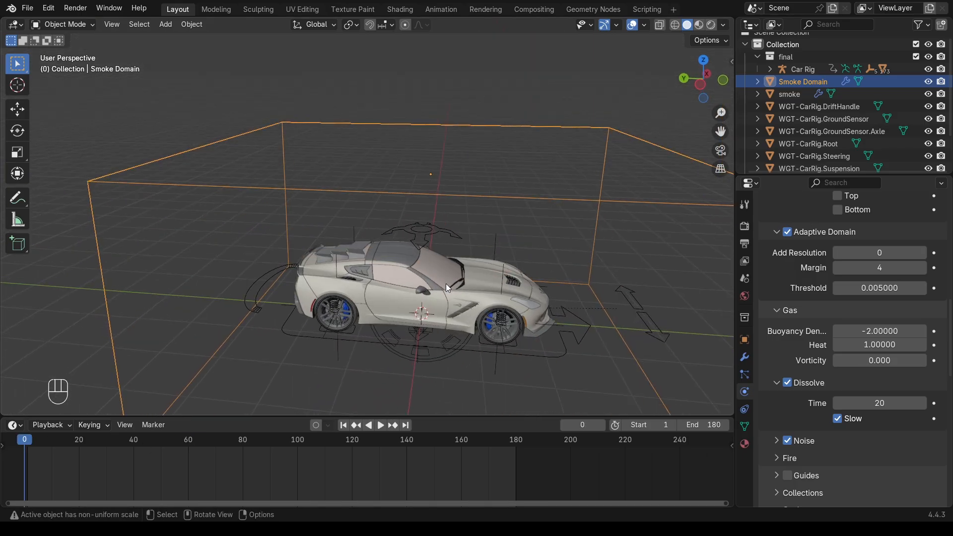
{"action": "key", "text": "shift+a"}
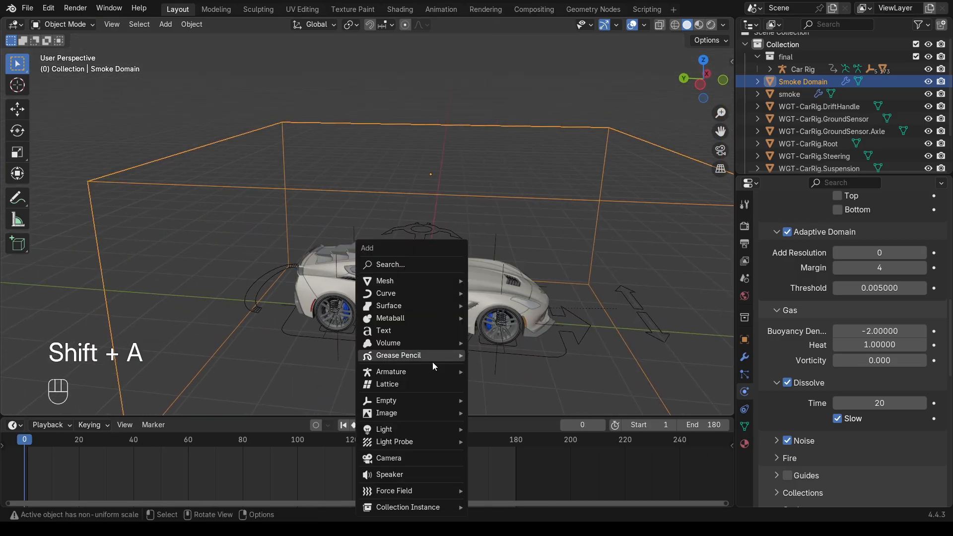
Add a Turbulence force field and position it above the car
{"action": "mouse_move", "coordinate": [456, 490]}
{"action": "left_click", "coordinate": [510, 465]}
{"action": "key", "text": "g"}
{"action": "key", "text": "z"}
{"action": "left_click", "coordinate": [478, 245]}
{"action": "key", "text": "g"}
{"action": "right_click", "coordinate": [476, 247]}
{"action": "mouse_move", "coordinate": [25, 442]}
{"action": "left_mouse_down"}
{"action": "mouse_move", "coordinate": [133, 441]}
{"action": "mouse_move", "coordinate": [10, 450]}
{"action": "left_mouse_up"}
{"action": "key", "text": "g"}
{"action": "key", "text": "y"}
{"action": "left_click", "coordinate": [458, 236]}
Set the turbulence field's strength to 3
{"action": "middle_click_drag", "start_coordinate": [477, 278], "coordinate": [434, 264]}
{"action": "double_click", "coordinate": [876, 248]}
{"action": "type", "text": "3"}
{"action": "key", "text": "Return"}
{"action": "scroll", "coordinate": [435, 264], "scroll_direction": "down", "scroll_amount": 2}
Add a Wind force field, tilt it to blow up and back, and place it ahead of the car
{"action": "middle_click_drag", "start_coordinate": [612, 192], "coordinate": [626, 189]}
{"action": "left_click", "coordinate": [699, 83]}
{"action": "key", "text": "shift+a"}
{"action": "mouse_move", "coordinate": [460, 284]}
{"action": "left_click", "coordinate": [511, 296]}
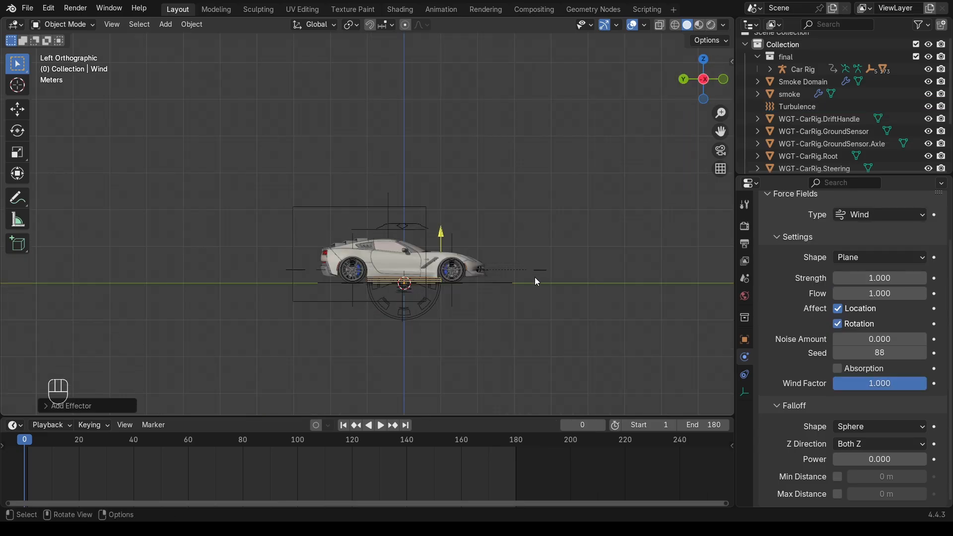
{"action": "key", "text": "r"}
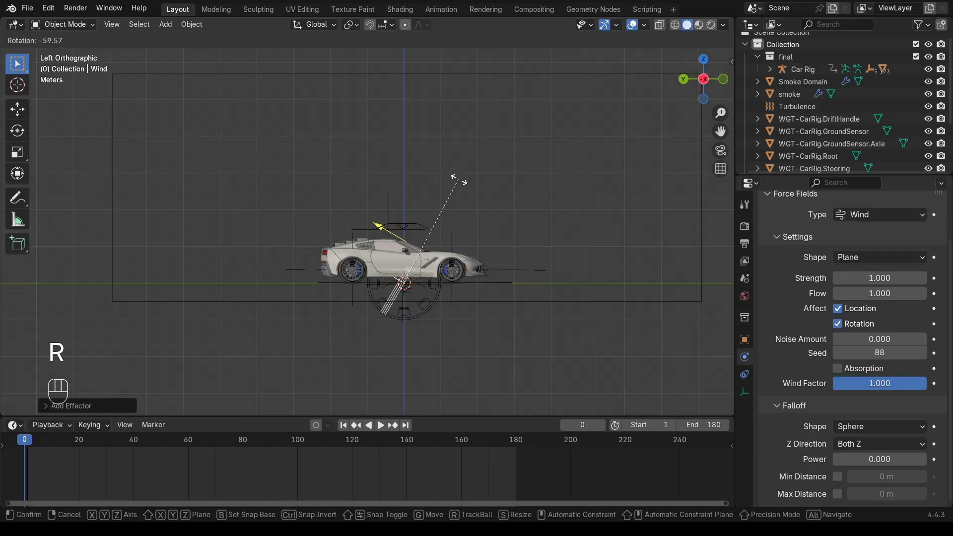
{"action": "left_click", "coordinate": [461, 185]}
{"action": "key", "text": "g"}
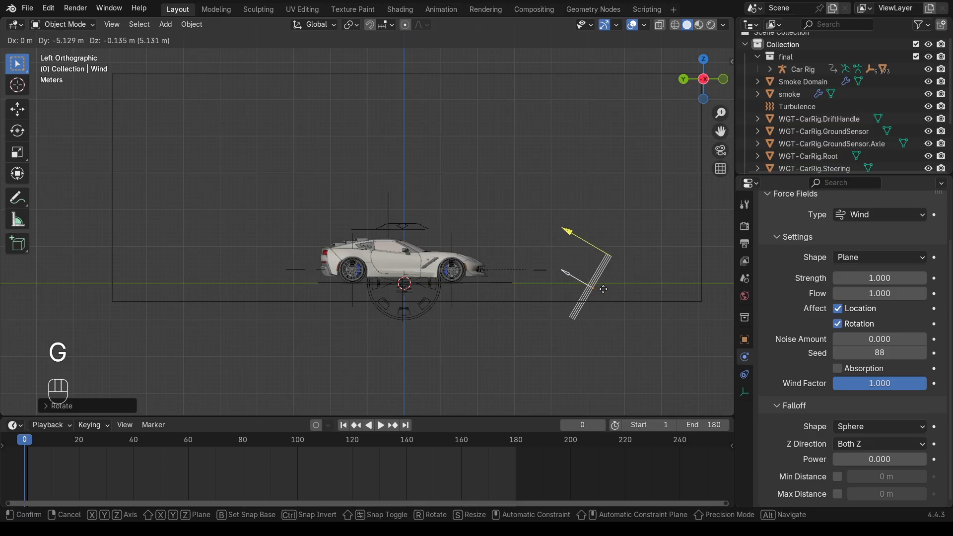
{"action": "left_click", "coordinate": [706, 217]}
Keyframe the wind strength between 0 and 2 and preview the smoke animation
{"action": "key", "text": "r"}
{"action": "left_click", "coordinate": [697, 210]}
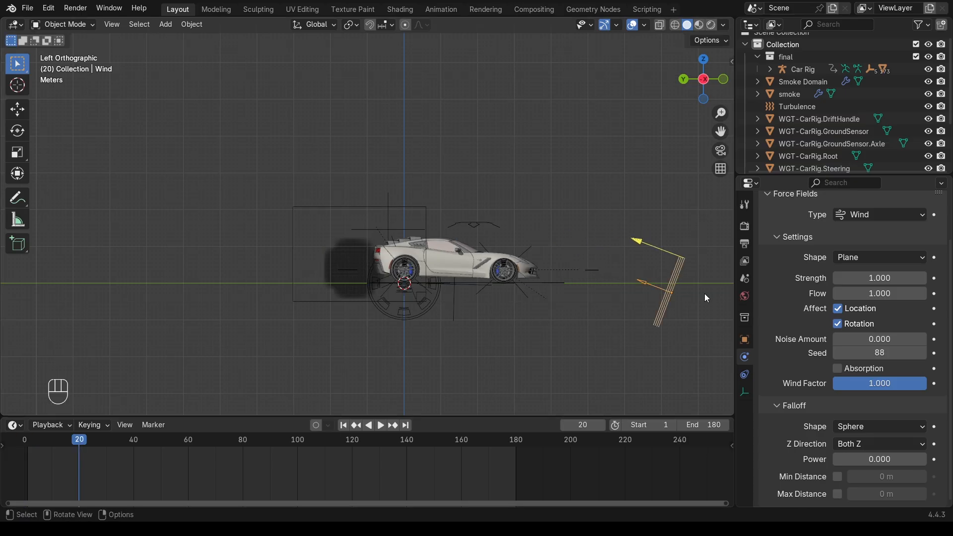
{"action": "key", "text": "i"}
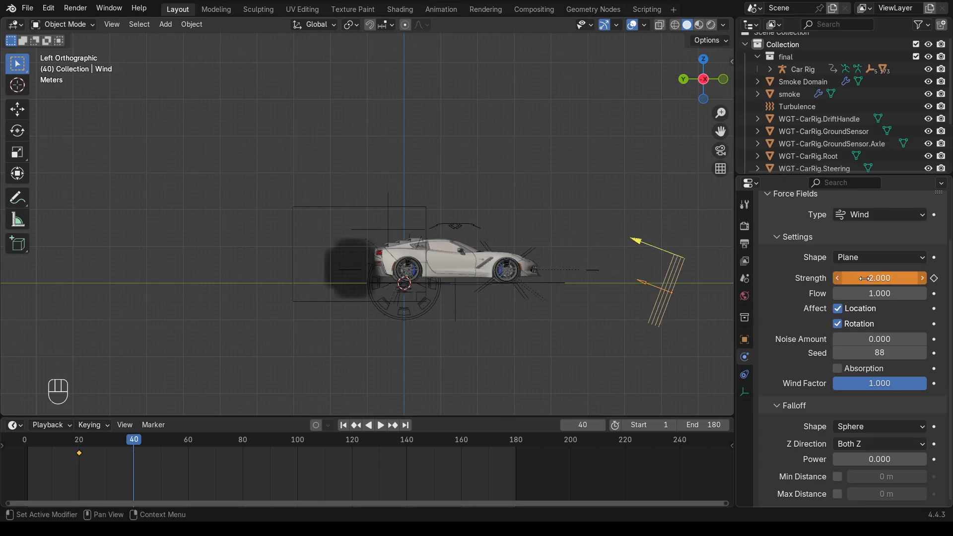
{"action": "double_click", "coordinate": [884, 277]}
{"action": "type", "text": "0"}
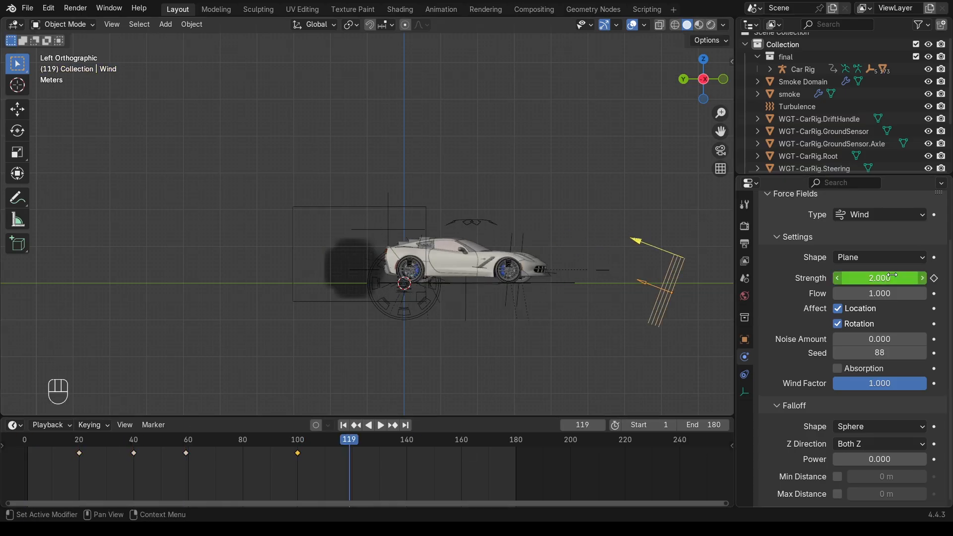
{"action": "double_click", "coordinate": [876, 276]}
{"action": "key", "text": "Return"}
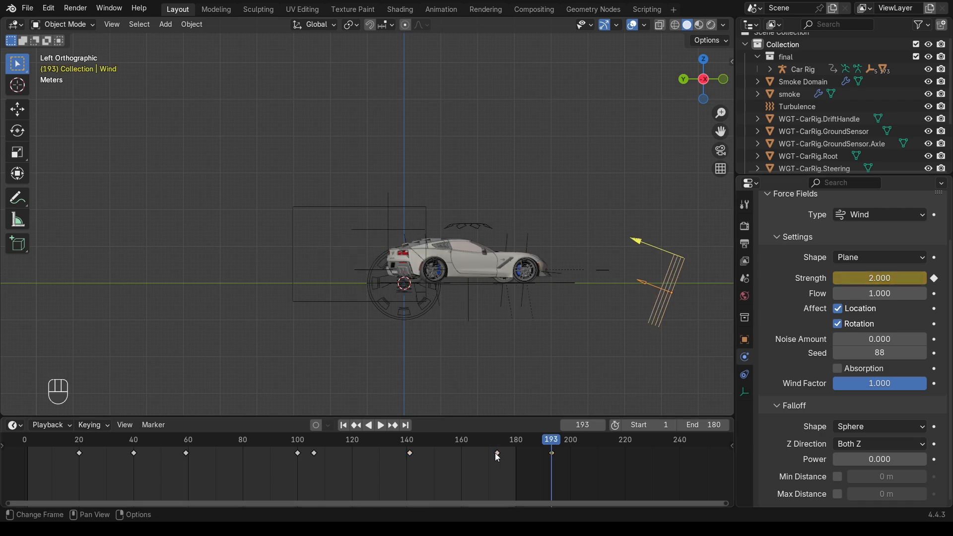
{"action": "key", "text": "shift+Left"}
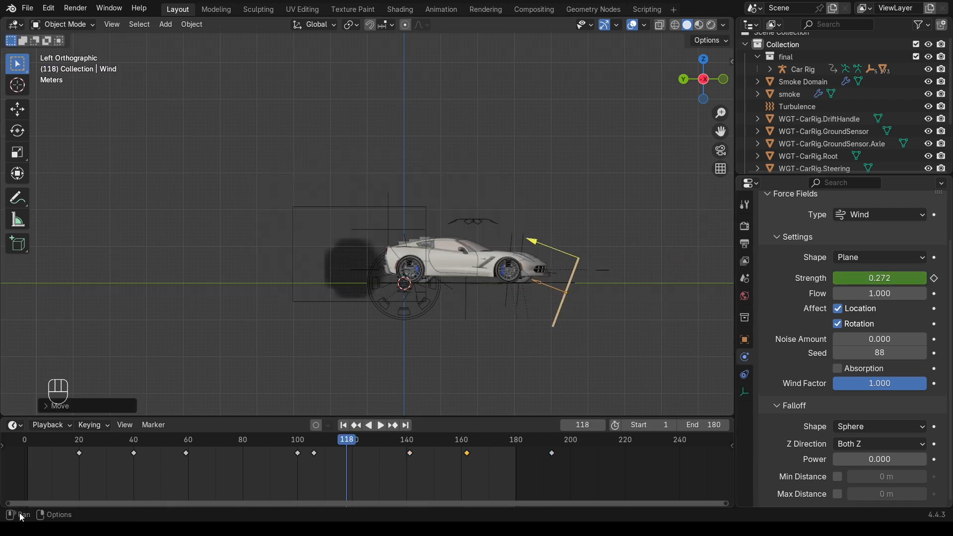
{"action": "key", "text": "space"}
{"action": "key", "text": "space"}
{"action": "middle_click_drag", "start_coordinate": [515, 213], "coordinate": [514, 238]}
Select the Smoke Domain and change its fluid cache type from Replay to All
{"action": "key", "text": "shift+Left"}
{"action": "left_click", "coordinate": [514, 238]}
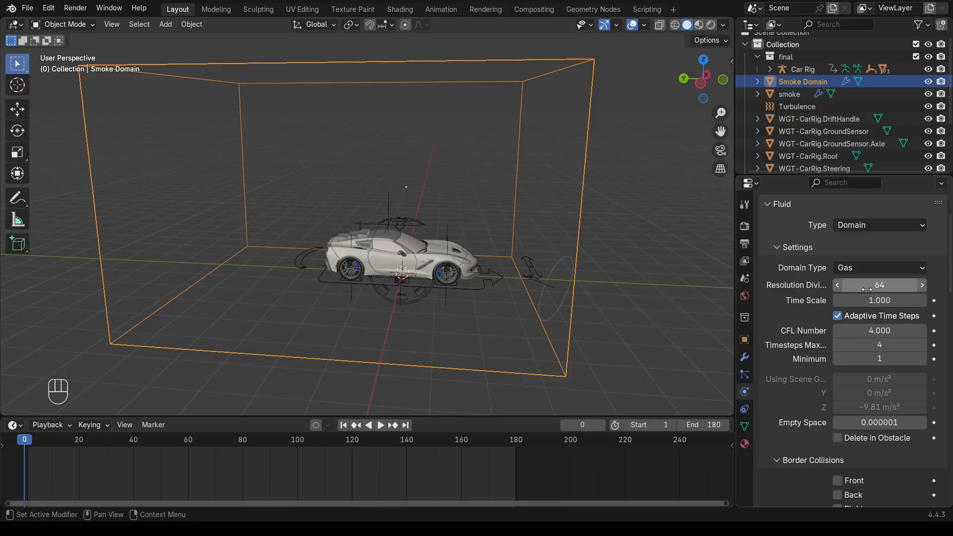
{"action": "left_click_drag", "start_coordinate": [596, 416], "coordinate": [593, 452]}
{"action": "middle_click_drag", "start_coordinate": [585, 302], "coordinate": [546, 300]}
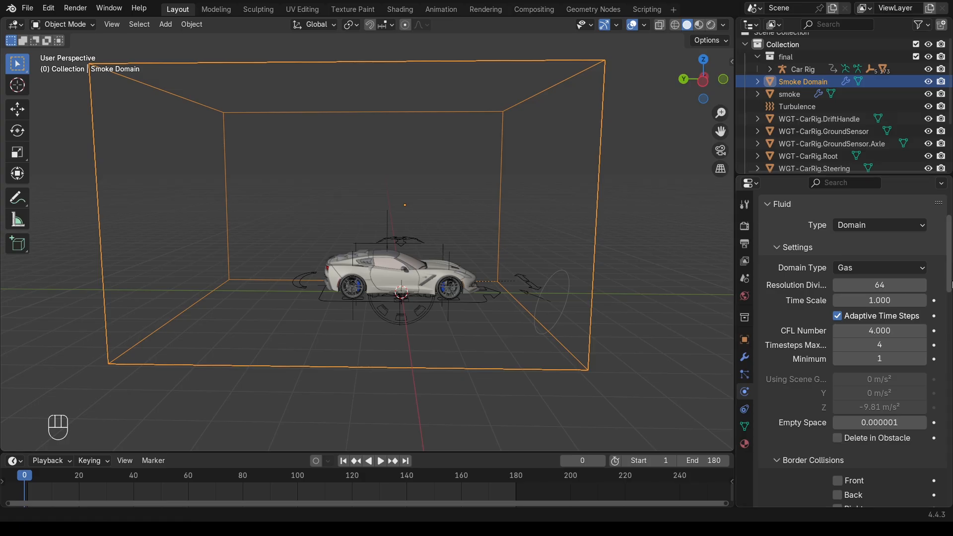
{"action": "scroll", "coordinate": [951, 285], "scroll_direction": "down", "scroll_amount": 15}
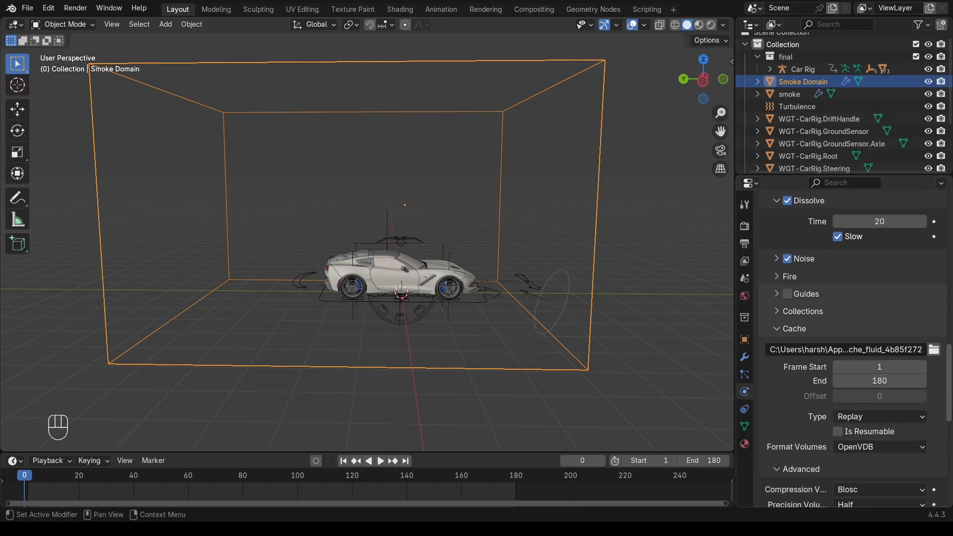
{"action": "scroll", "coordinate": [943, 347], "scroll_direction": "down", "scroll_amount": 5}
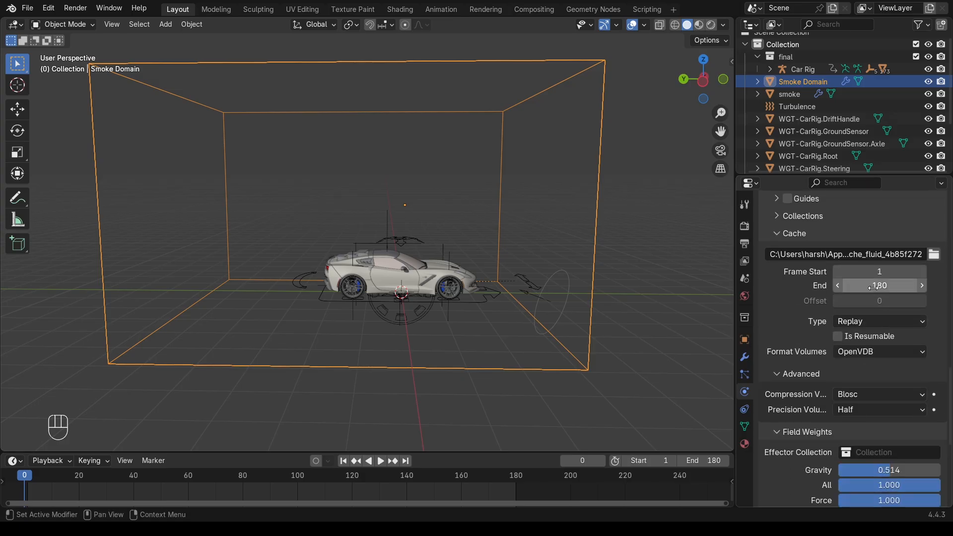
{"action": "left_click", "coordinate": [876, 323]}
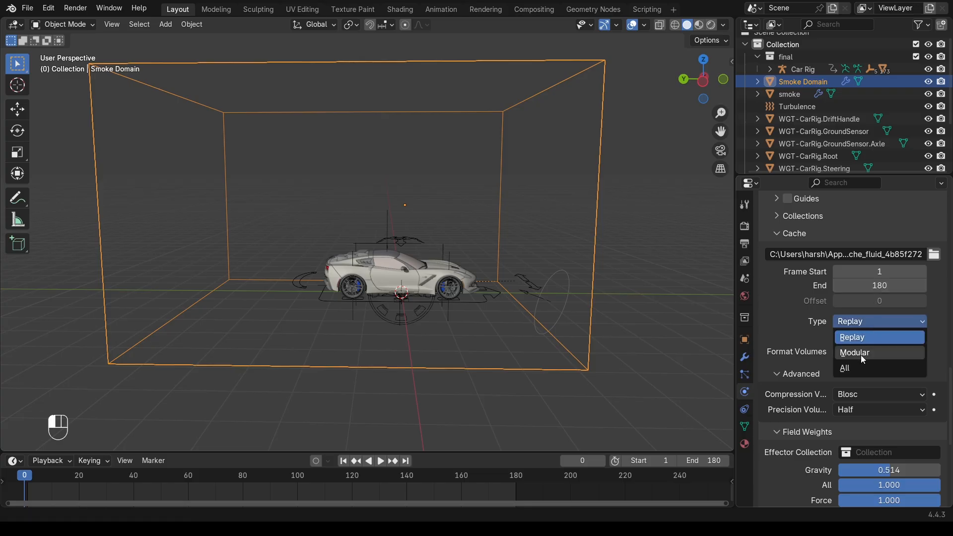
{"action": "left_click", "coordinate": [859, 367]}
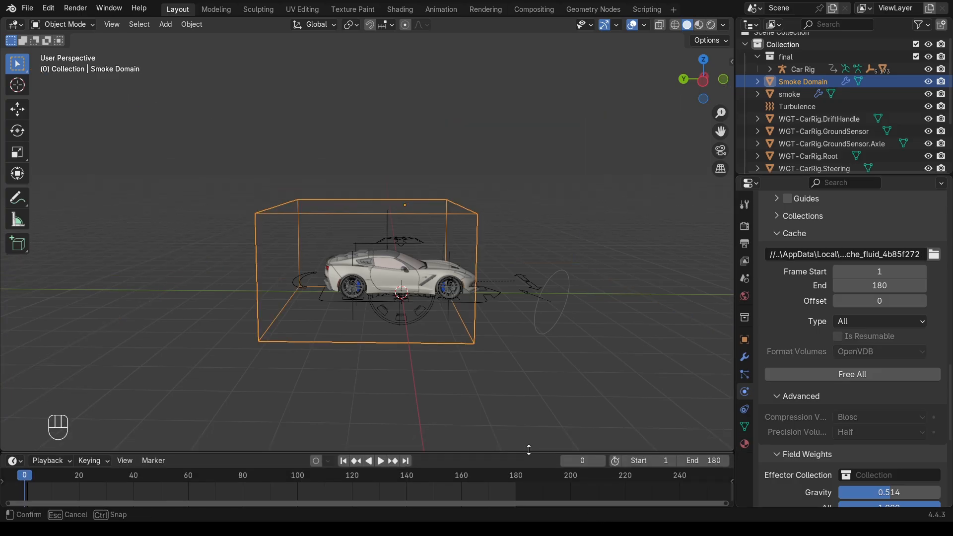
Switch the render engine to Cycles using the GPU Compute device
{"action": "middle_click_drag", "start_coordinate": [439, 278], "coordinate": [501, 251]}
{"action": "scroll", "coordinate": [498, 269], "scroll_direction": "up", "scroll_amount": 2}
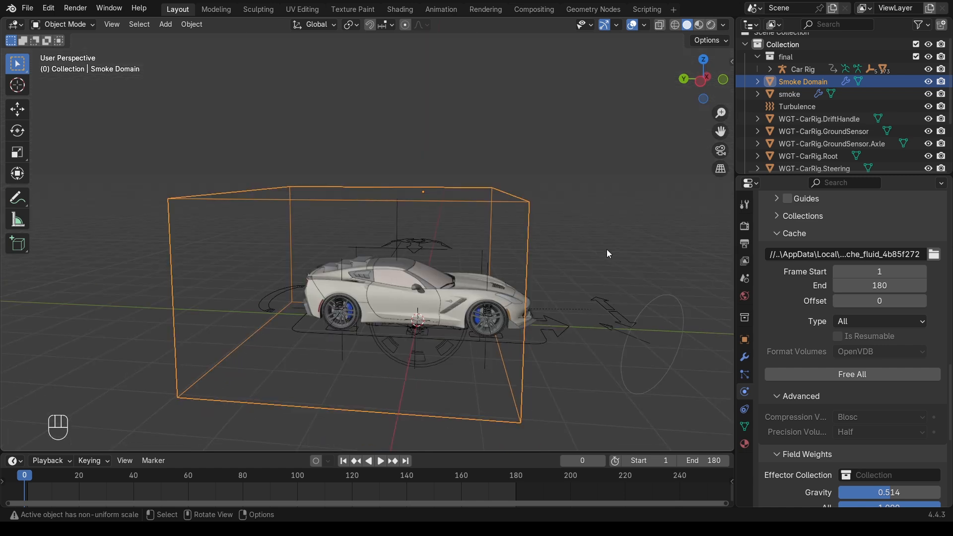
{"action": "left_click", "coordinate": [746, 227]}
{"action": "scroll", "coordinate": [794, 239], "scroll_direction": "up", "scroll_amount": 5}
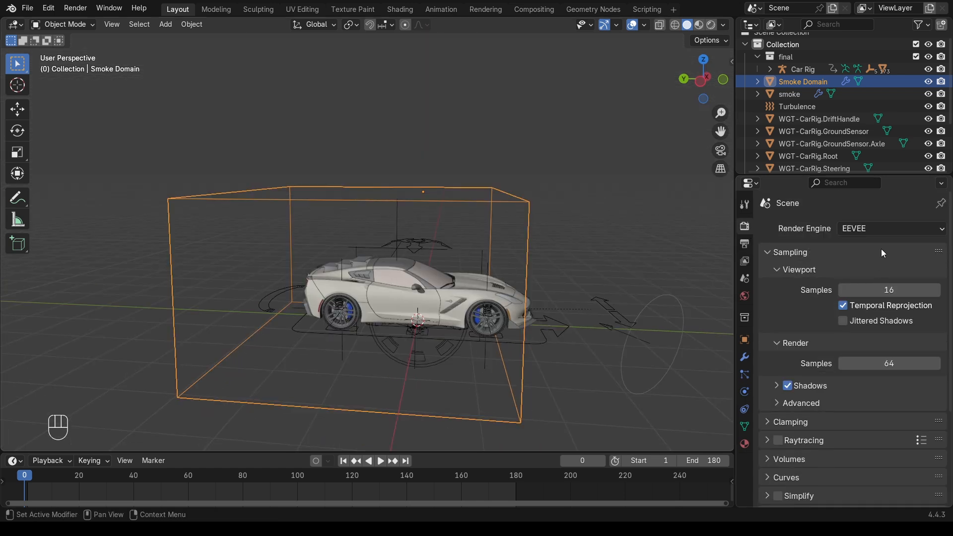
{"action": "left_click", "coordinate": [886, 231]}
{"action": "left_click", "coordinate": [872, 276]}
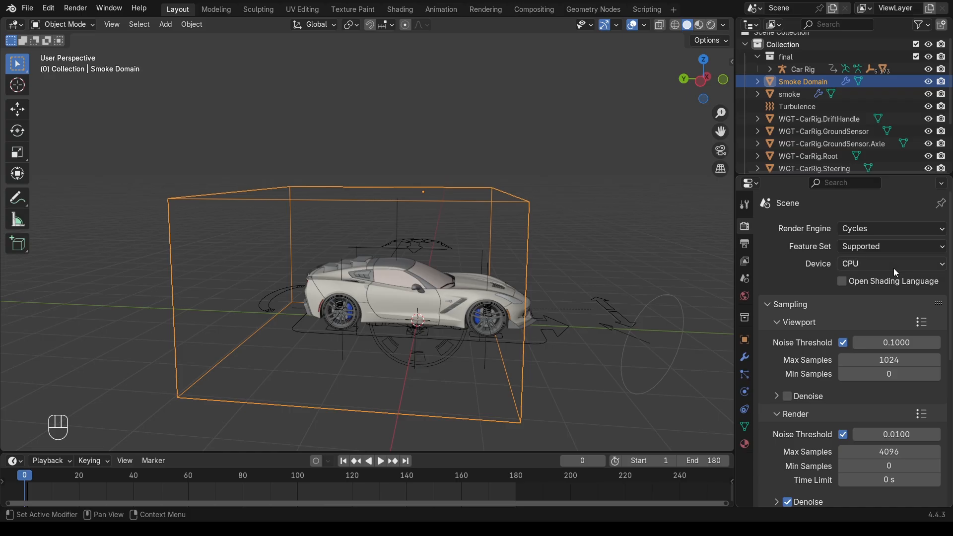
{"action": "left_click", "coordinate": [894, 264]}
{"action": "left_click", "coordinate": [876, 297]}
Limit viewport max samples to 20 and turn on viewport denoising
{"action": "scroll", "coordinate": [854, 299], "scroll_direction": "down", "scroll_amount": 4}
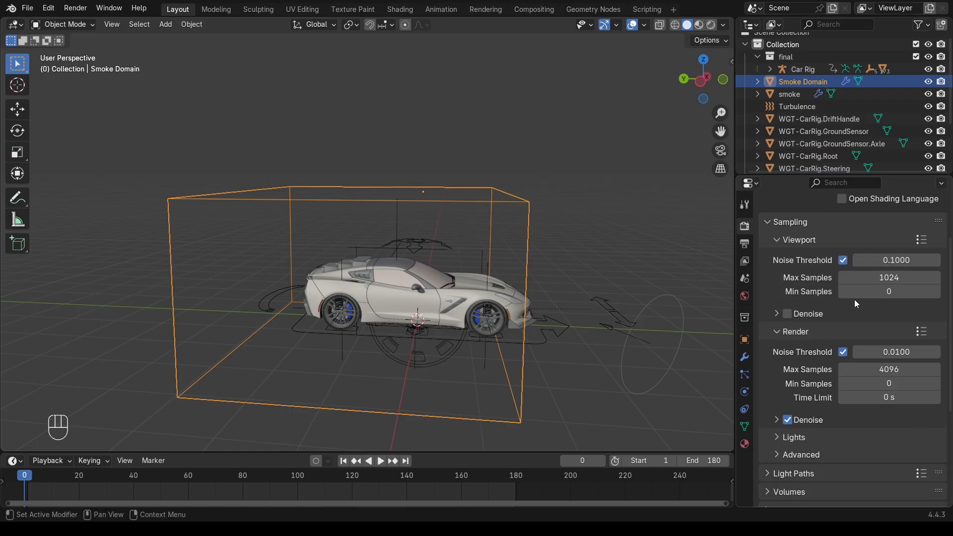
{"action": "left_click", "coordinate": [885, 278]}
{"action": "type", "text": "20"}
{"action": "key", "text": "Return"}
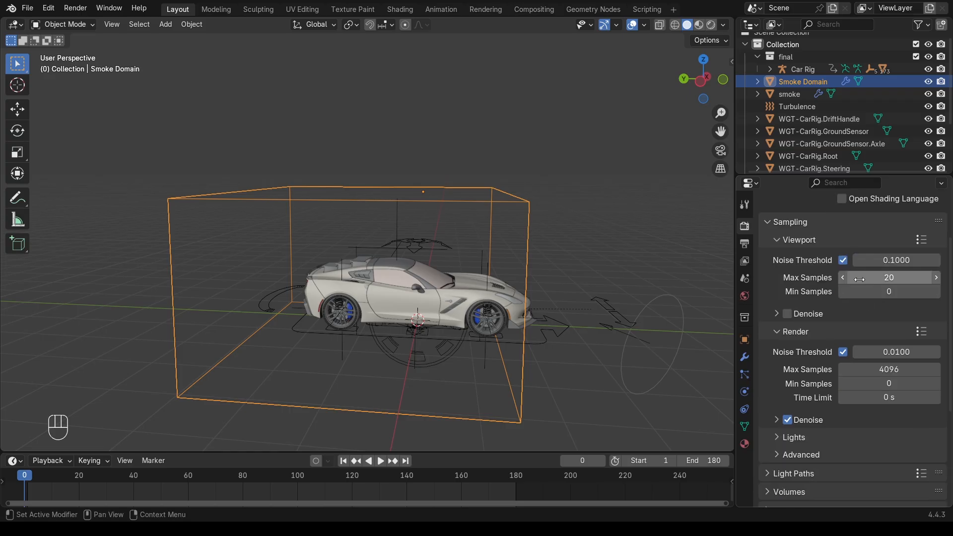
{"action": "left_click", "coordinate": [788, 314]}
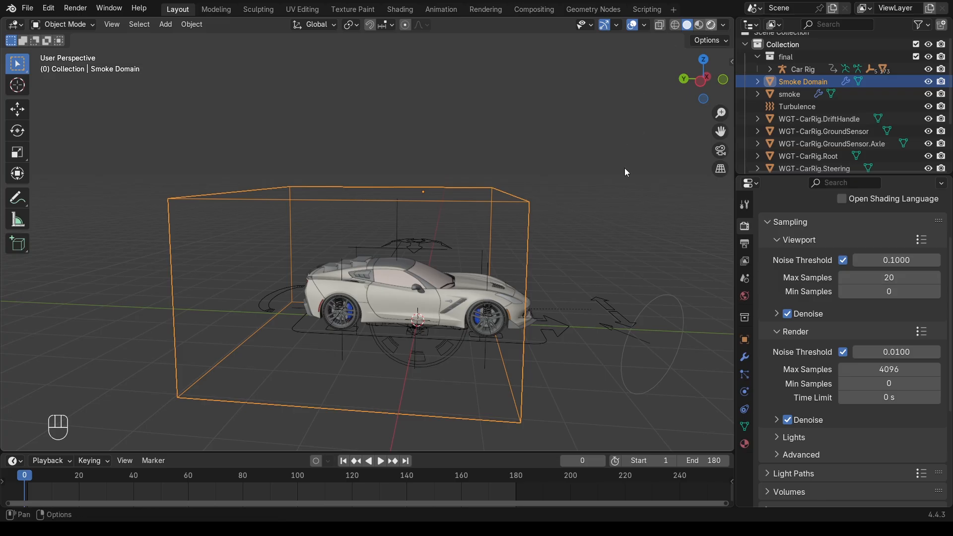
Add a plane and scale it up into a large floor under the car
{"action": "middle_click_drag", "start_coordinate": [528, 256], "coordinate": [499, 321]}
{"action": "scroll", "coordinate": [521, 282], "scroll_direction": "down", "scroll_amount": 2}
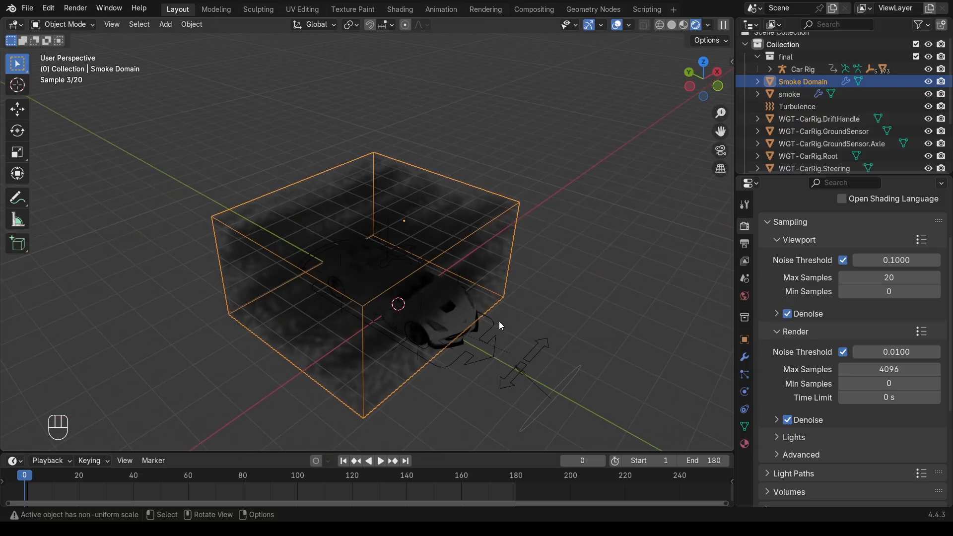
{"action": "key", "text": "shift+a"}
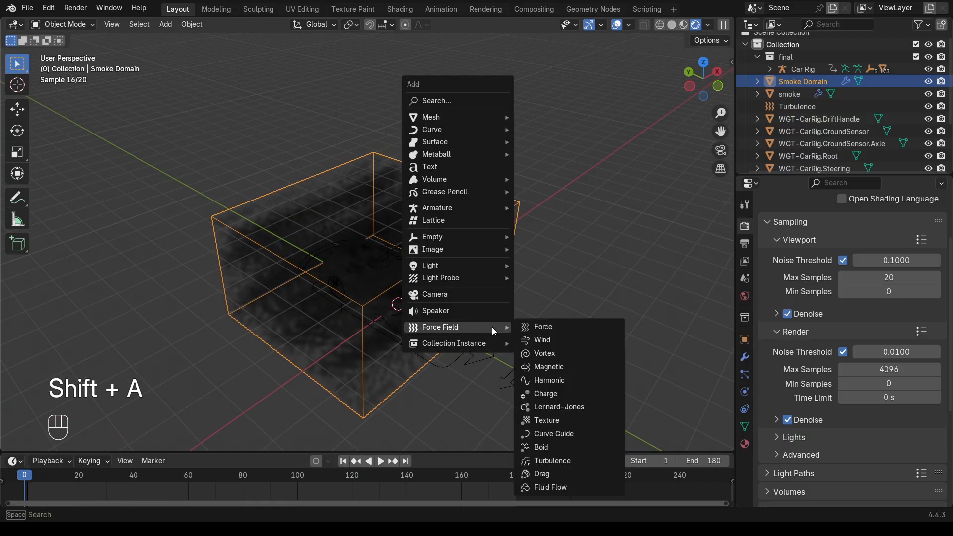
{"action": "mouse_move", "coordinate": [446, 119]}
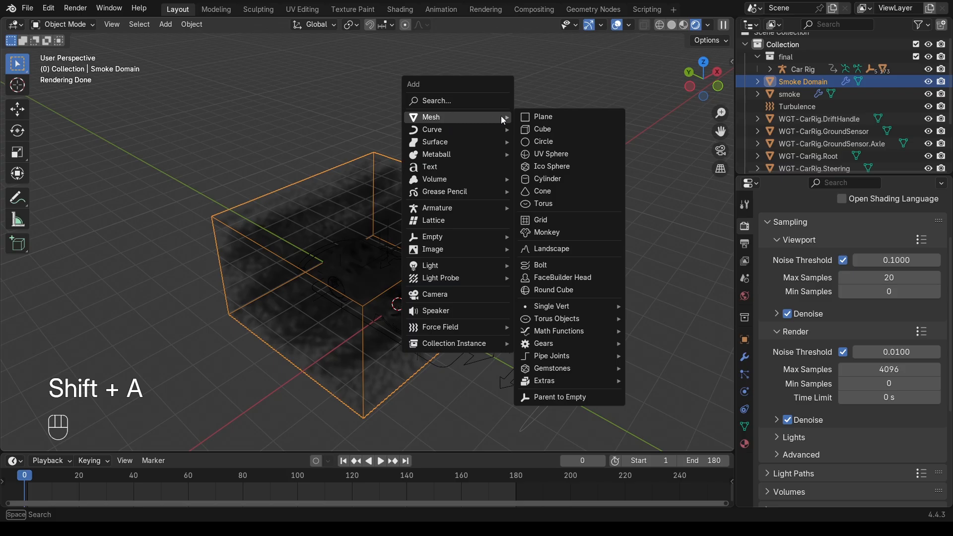
{"action": "left_click", "coordinate": [538, 118]}
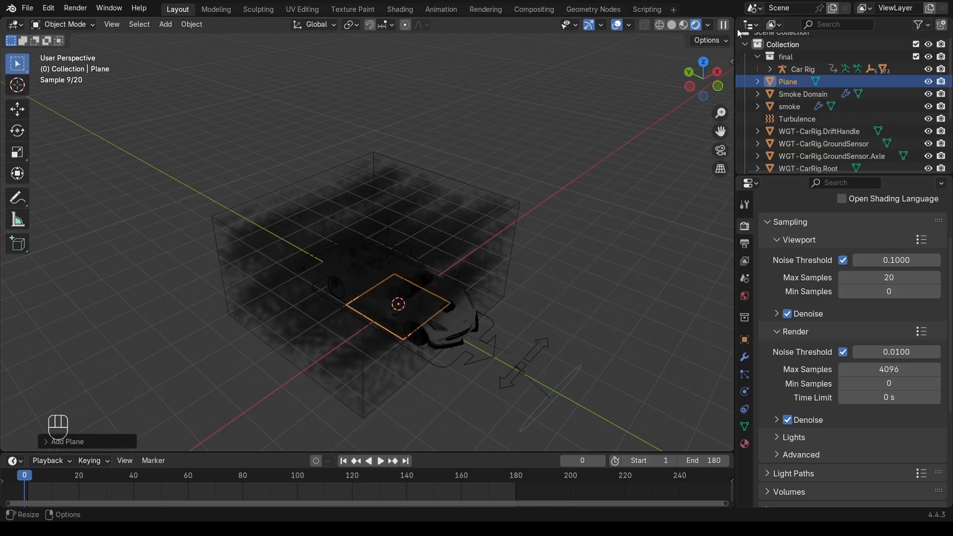
{"action": "left_click", "coordinate": [670, 25]}
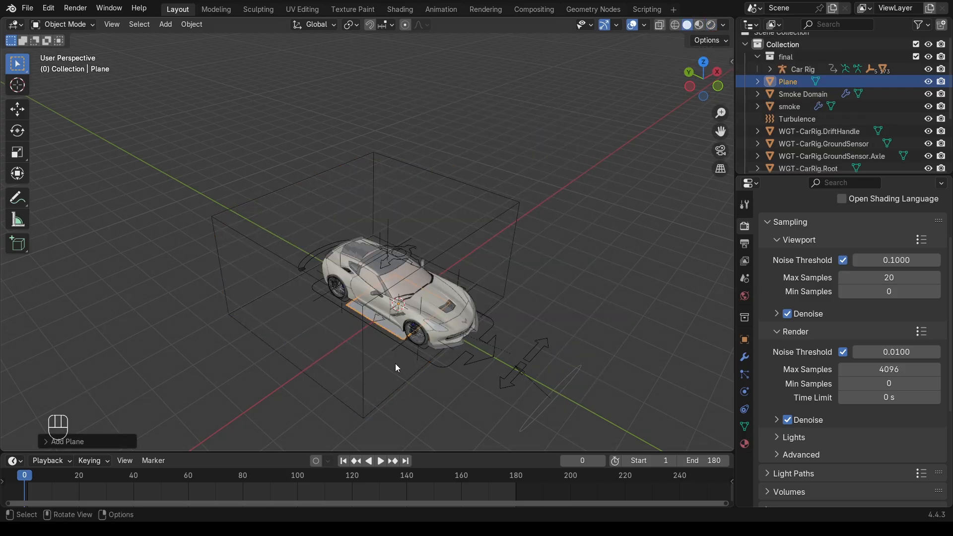
{"action": "key", "text": "s"}
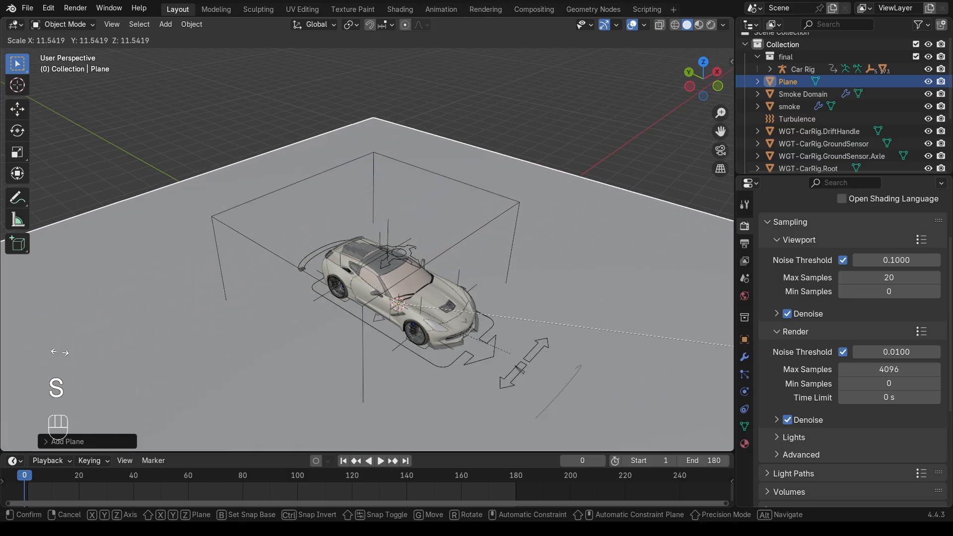
{"action": "key", "text": "g"}
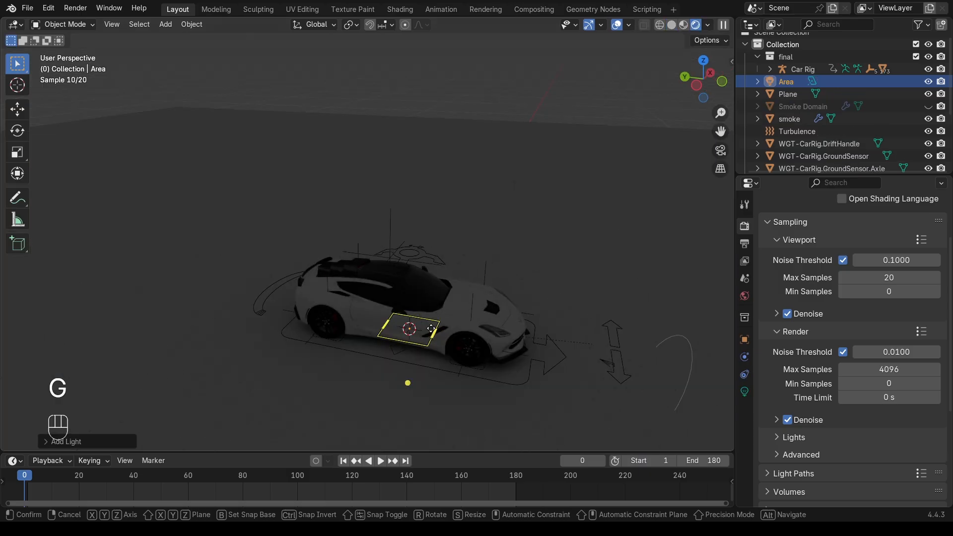
Raise the area light high above the car, enlarge it, and set its power to 500 W
{"action": "key", "text": "z"}
{"action": "left_click", "coordinate": [446, 81]}
{"action": "key", "text": "s"}
{"action": "left_click", "coordinate": [185, 161]}
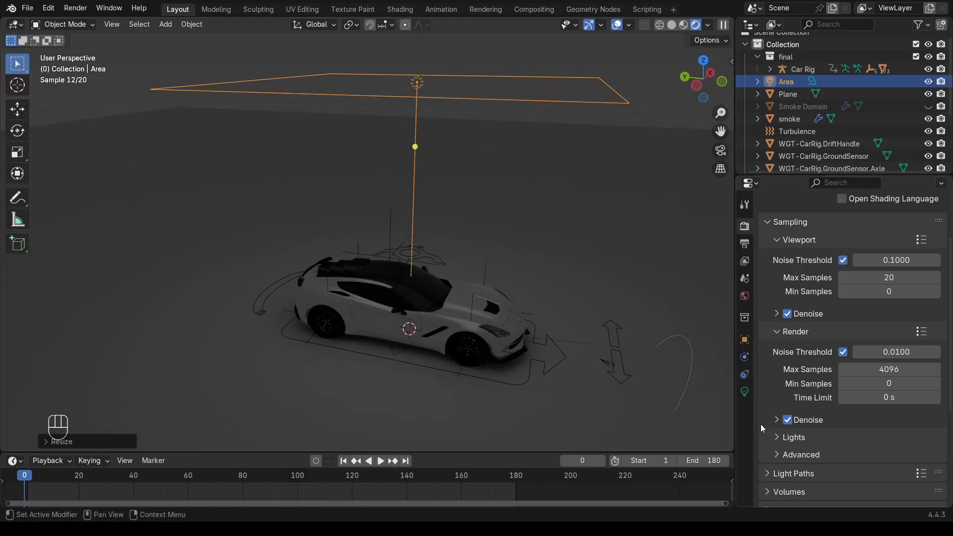
{"action": "left_click", "coordinate": [744, 392]}
{"action": "left_click", "coordinate": [879, 255]}
{"action": "type", "text": "500"}
{"action": "key", "text": "Return"}
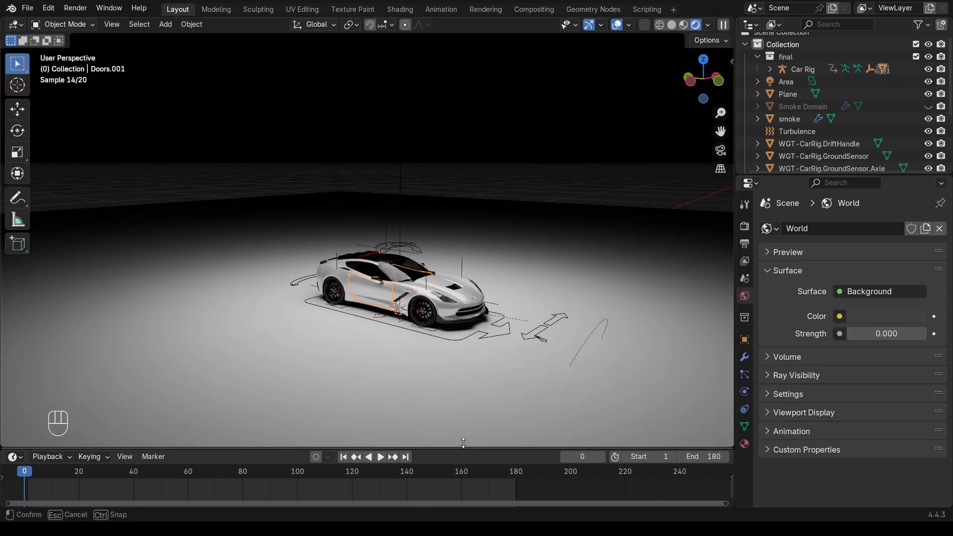
{"action": "left_click_drag", "start_coordinate": [463, 442], "coordinate": [461, 274]}
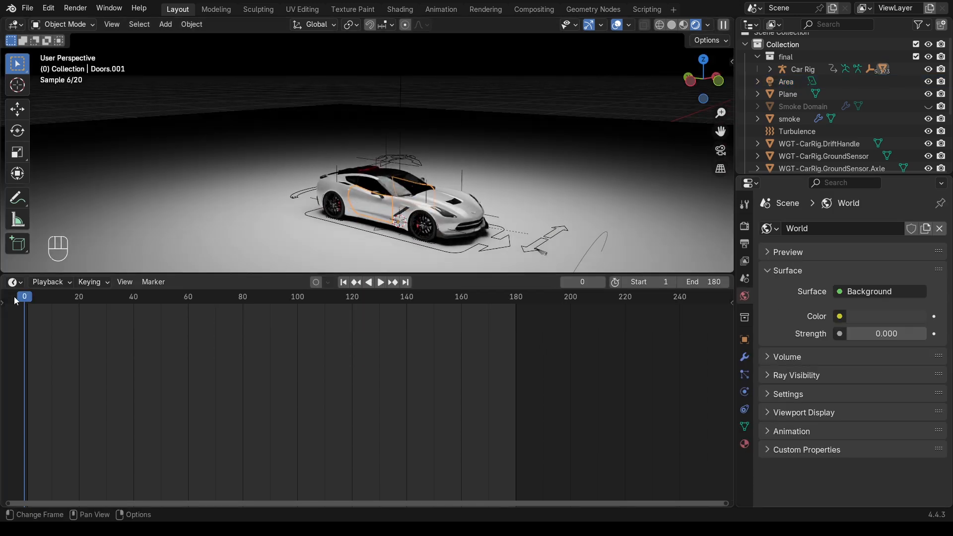
{"action": "left_click", "coordinate": [15, 283]}
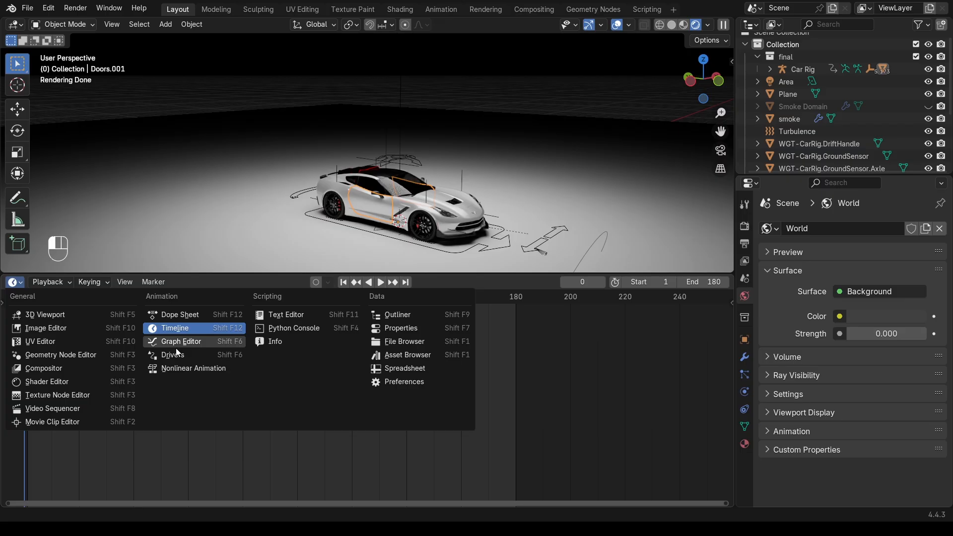
In the Shader Editor, link the Blue paint node to the output so the car paint turns black
{"action": "left_click", "coordinate": [64, 381]}
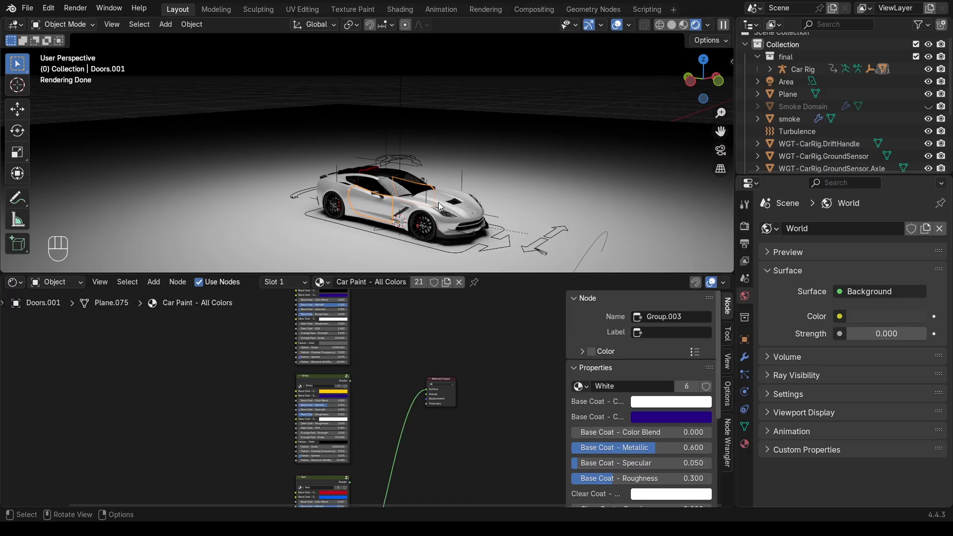
{"action": "middle_click_drag", "start_coordinate": [379, 311], "coordinate": [372, 333]}
{"action": "middle_click_drag", "start_coordinate": [370, 373], "coordinate": [356, 324]}
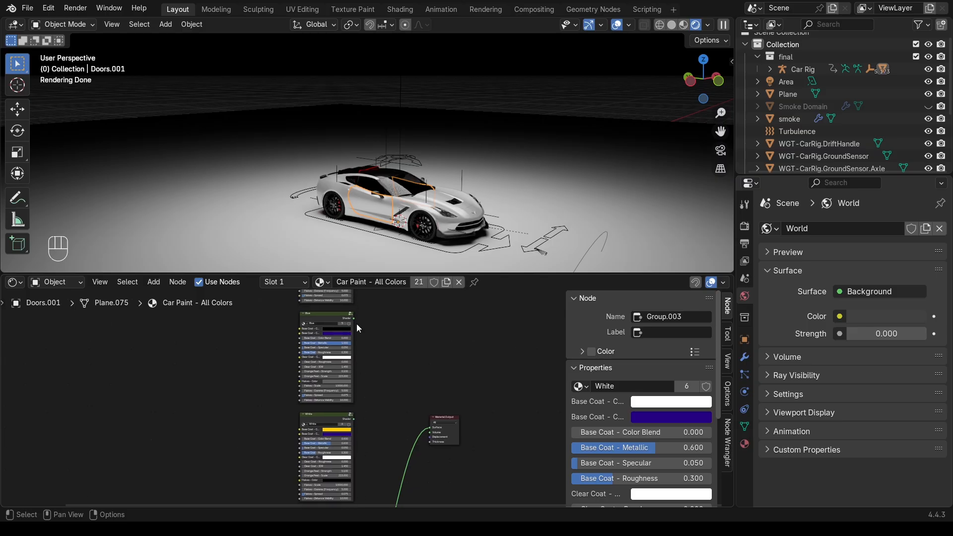
{"action": "left_click", "coordinate": [318, 317]}
{"action": "left_click", "coordinate": [318, 317], "text": "ctrl+shift"}
{"action": "middle_click_drag", "start_coordinate": [426, 362], "coordinate": [452, 474]}
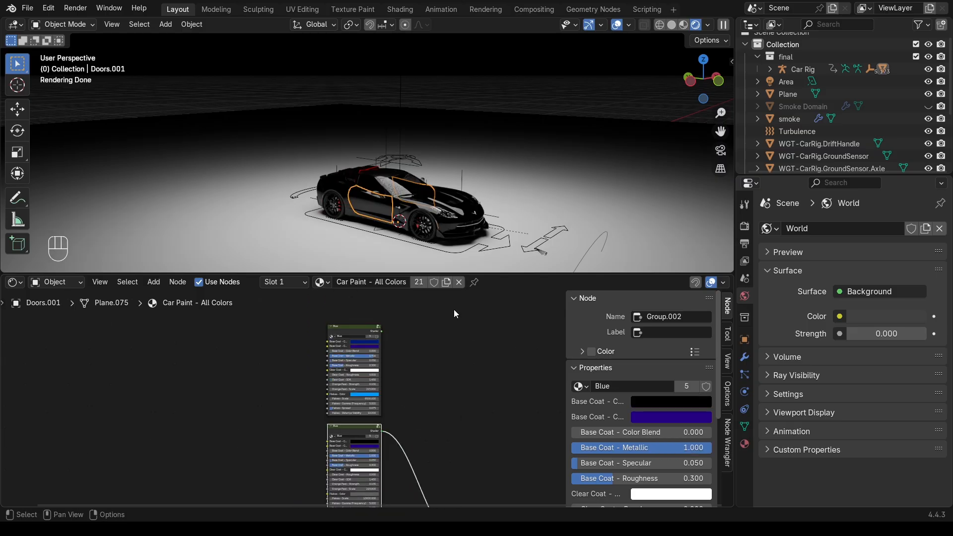
{"action": "left_click", "coordinate": [348, 324], "text": "ctrl+shift"}
{"action": "middle_click_drag", "start_coordinate": [372, 498], "coordinate": [379, 389]}
{"action": "left_click", "coordinate": [378, 388], "text": "ctrl+shift"}
Duplicate the area light and aim the new Area.001 at the car from the left
{"action": "left_click_drag", "start_coordinate": [491, 274], "coordinate": [491, 395]}
{"action": "scroll", "coordinate": [434, 291], "scroll_direction": "up", "scroll_amount": 4}
{"action": "scroll", "coordinate": [433, 291], "scroll_direction": "down", "scroll_amount": 2}
{"action": "middle_click_drag", "start_coordinate": [433, 291], "coordinate": [444, 283]}
{"action": "left_click_drag", "start_coordinate": [539, 394], "coordinate": [538, 424]}
{"action": "scroll", "coordinate": [521, 278], "scroll_direction": "down", "scroll_amount": 2}
{"action": "middle_click_drag", "start_coordinate": [522, 248], "coordinate": [521, 272]}
{"action": "left_click", "coordinate": [537, 122]}
{"action": "left_click", "coordinate": [745, 392]}
{"action": "key", "text": "shift+d"}
{"action": "left_click", "coordinate": [246, 178]}
{"action": "left_click_drag", "start_coordinate": [172, 220], "coordinate": [329, 238]}
{"action": "middle_click_drag", "start_coordinate": [329, 239], "coordinate": [332, 213]}
{"action": "scroll", "coordinate": [331, 223], "scroll_direction": "up", "scroll_amount": 5}
{"action": "scroll", "coordinate": [332, 223], "scroll_direction": "down", "scroll_amount": 5}
Select the floor plane and give it a new material, Material.001
{"action": "left_click", "coordinate": [387, 338]}
{"action": "middle_click_drag", "start_coordinate": [387, 337], "coordinate": [392, 369]}
{"action": "left_click_drag", "start_coordinate": [483, 422], "coordinate": [500, 319]}
{"action": "left_click", "coordinate": [415, 327]}
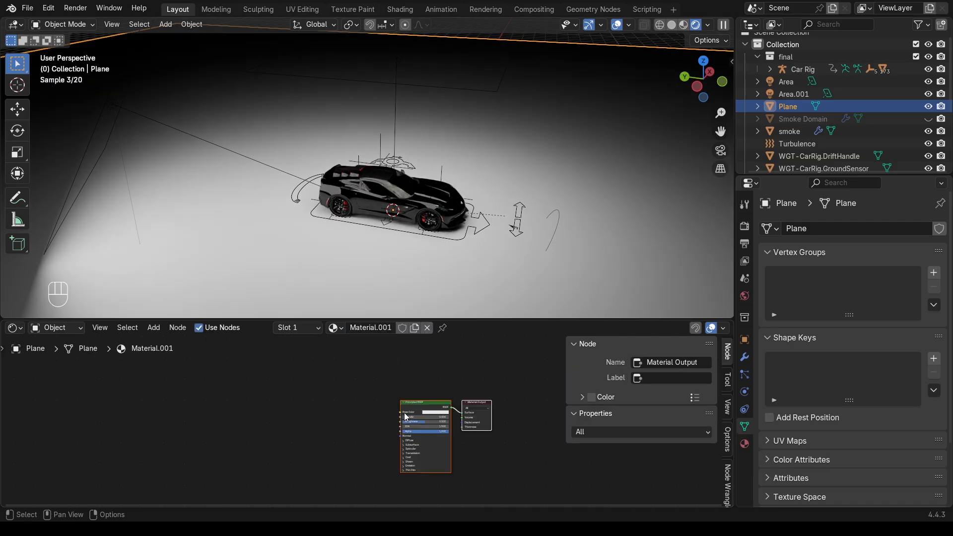
{"action": "scroll", "coordinate": [401, 413], "scroll_direction": "up", "scroll_amount": 2}
{"action": "middle_click_drag", "start_coordinate": [612, 425], "coordinate": [413, 414]}
{"action": "scroll", "coordinate": [368, 417], "scroll_direction": "up", "scroll_amount": 2}
Make the floor material light grey with lower roughness and a slight metallic sheen
{"action": "left_click", "coordinate": [285, 387]}
{"action": "left_click_drag", "start_coordinate": [337, 232], "coordinate": [337, 228]}
{"action": "left_click", "coordinate": [287, 387]}
{"action": "left_click_drag", "start_coordinate": [263, 411], "coordinate": [239, 411]}
{"action": "left_click_drag", "start_coordinate": [224, 398], "coordinate": [249, 411]}
{"action": "scroll", "coordinate": [266, 379], "scroll_direction": "down", "scroll_amount": 3, "text": "shift"}
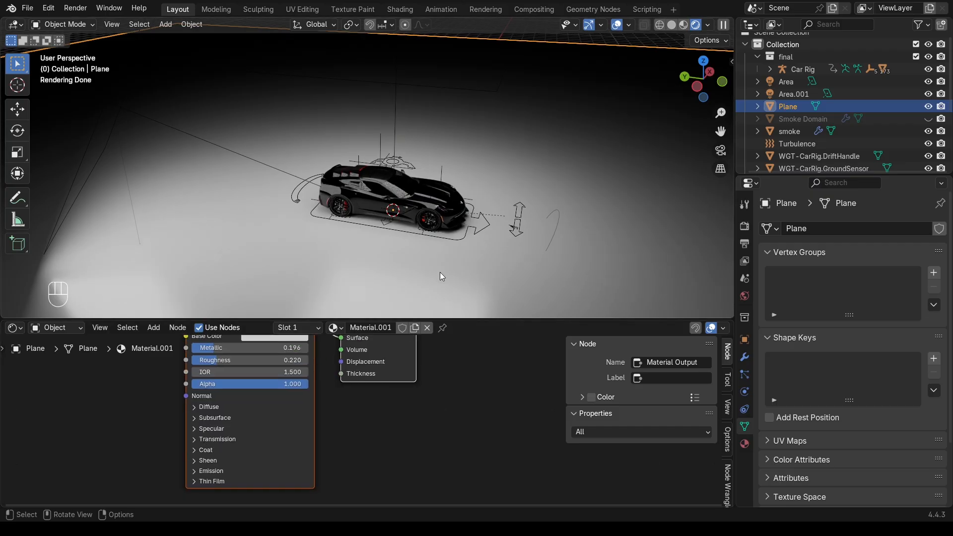
{"action": "scroll", "coordinate": [483, 239], "scroll_direction": "up", "scroll_amount": 5}
{"action": "left_click_drag", "start_coordinate": [484, 320], "coordinate": [485, 418]}
{"action": "left_click", "coordinate": [14, 426]}
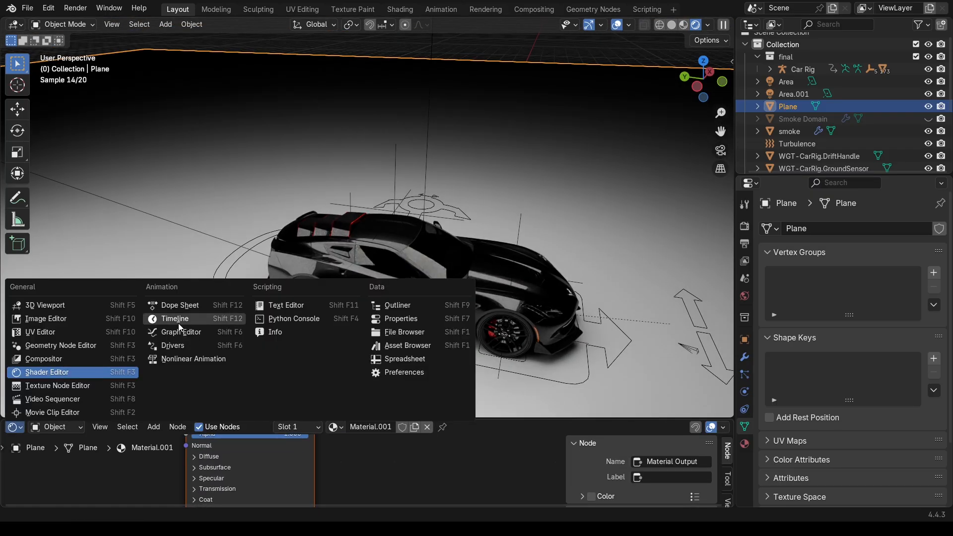
Unhide the Smoke Domain, select it, and frame all its smoke material nodes
{"action": "left_click", "coordinate": [173, 317]}
{"action": "left_click", "coordinate": [928, 118]}
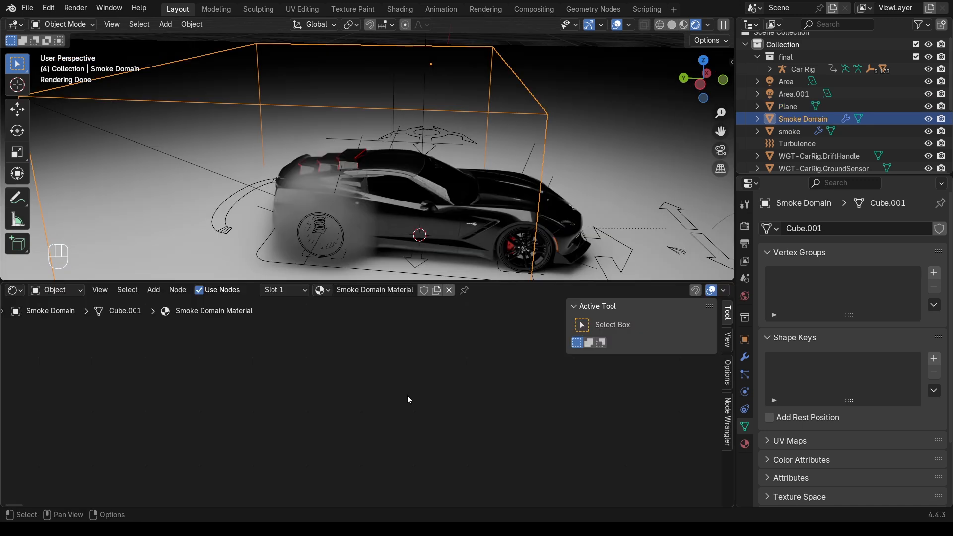
{"action": "key", "text": "KP_Decimal"}
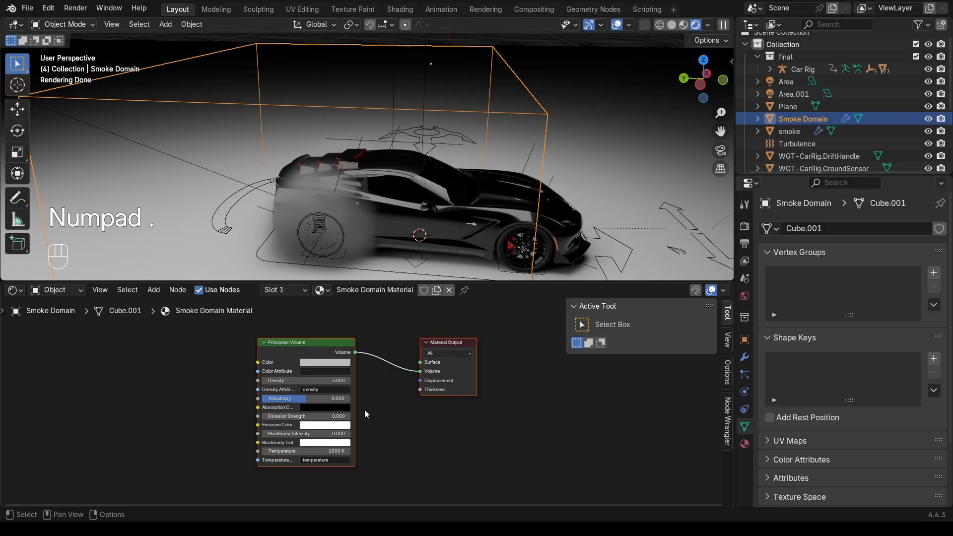
{"action": "scroll", "coordinate": [364, 411], "scroll_direction": "up", "scroll_amount": 4}
{"action": "scroll", "coordinate": [365, 412], "scroll_direction": "down", "scroll_amount": 2}
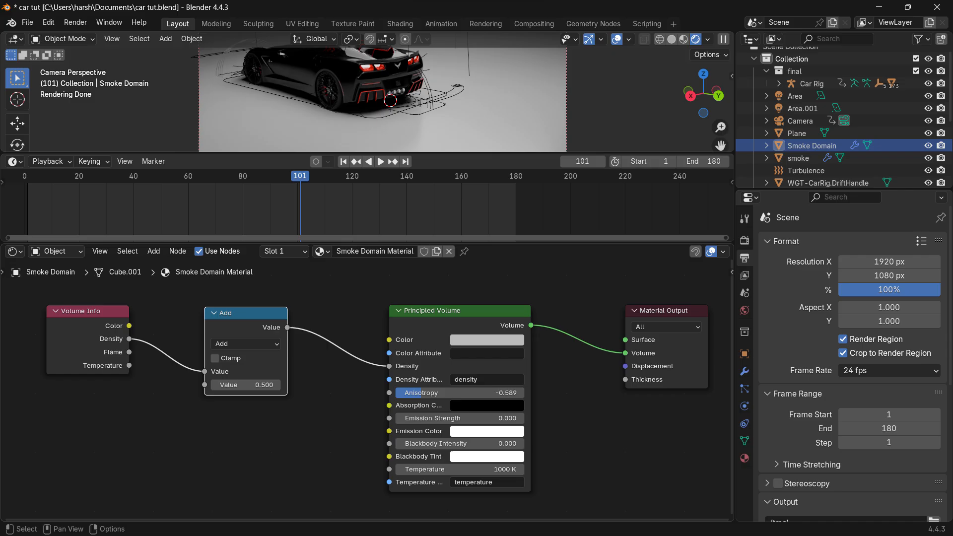
Change the smoke Math node from Add to Multiply and jump to the frame-42 keyframe
{"action": "left_click", "coordinate": [246, 343]}
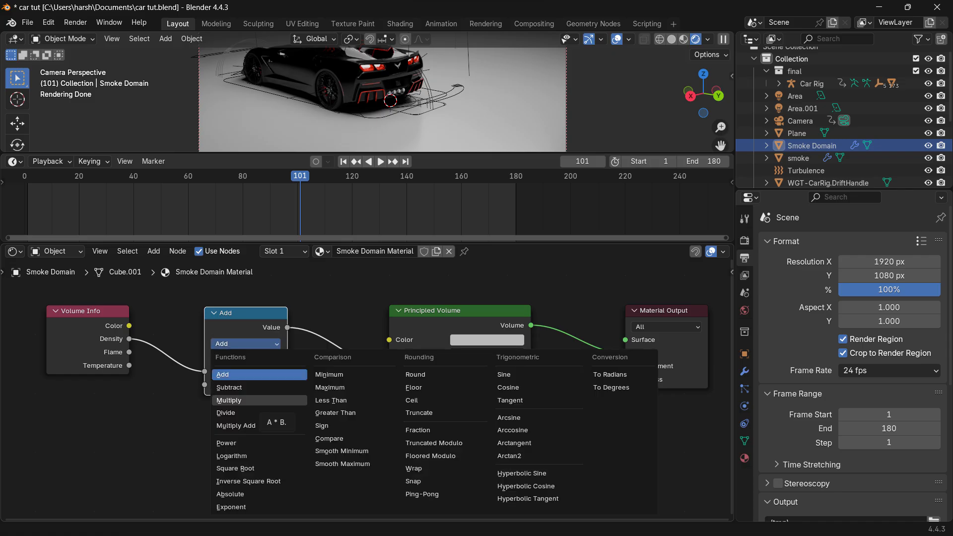
{"action": "left_click", "coordinate": [233, 400]}
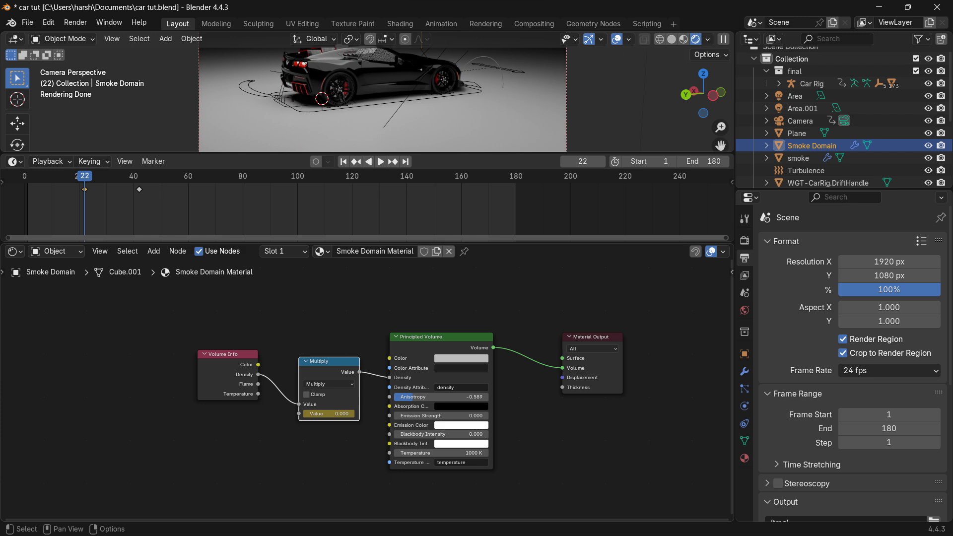
{"action": "key", "text": "Up"}
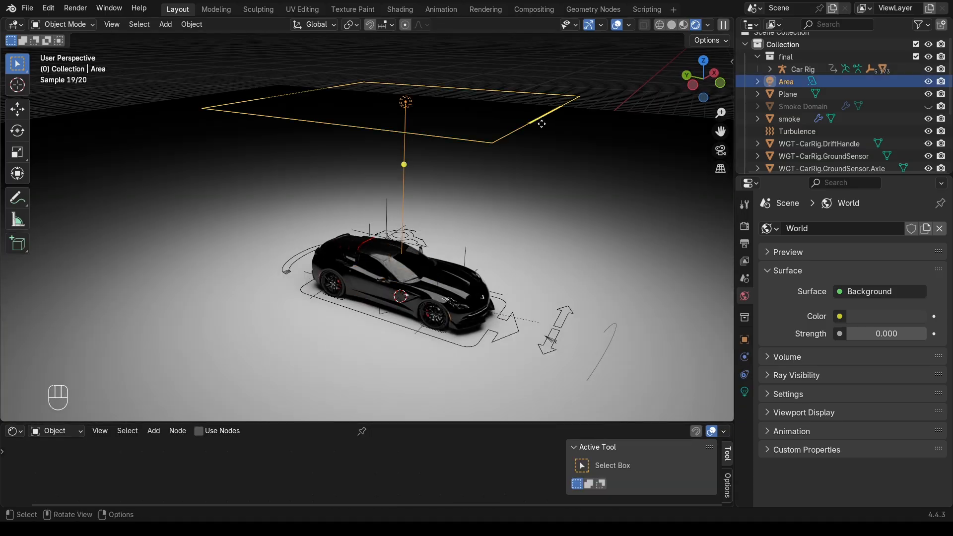
Duplicate the area light again and select the floor plane
{"action": "key", "text": "shift+d"}
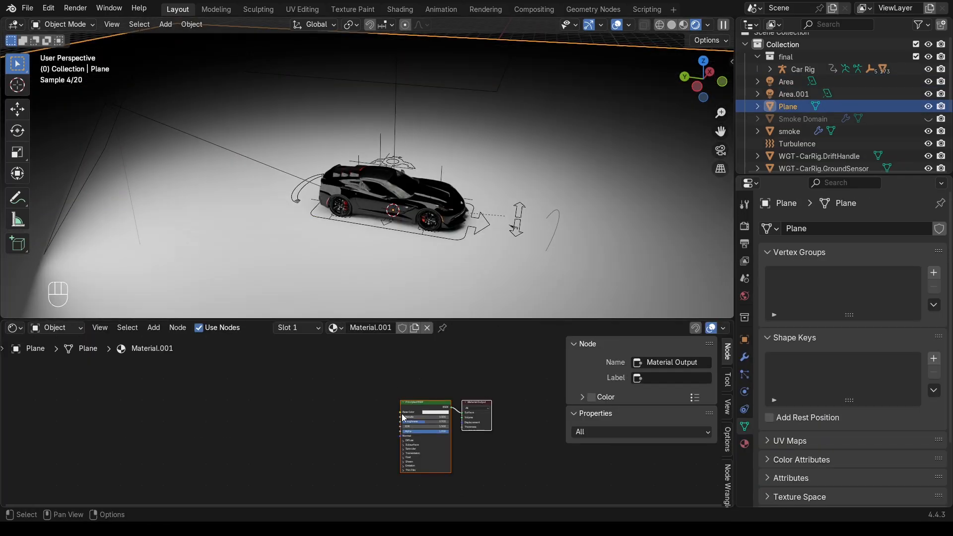
{"action": "left_click", "coordinate": [271, 387]}
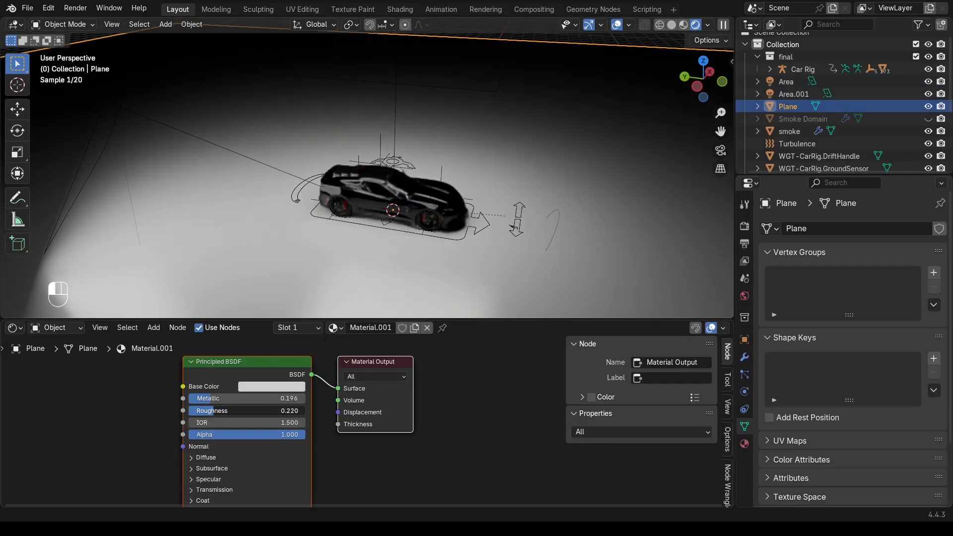
{"action": "scroll", "coordinate": [440, 272], "scroll_direction": "up", "scroll_amount": 3}
{"action": "left_click_drag", "start_coordinate": [481, 321], "coordinate": [480, 364]}
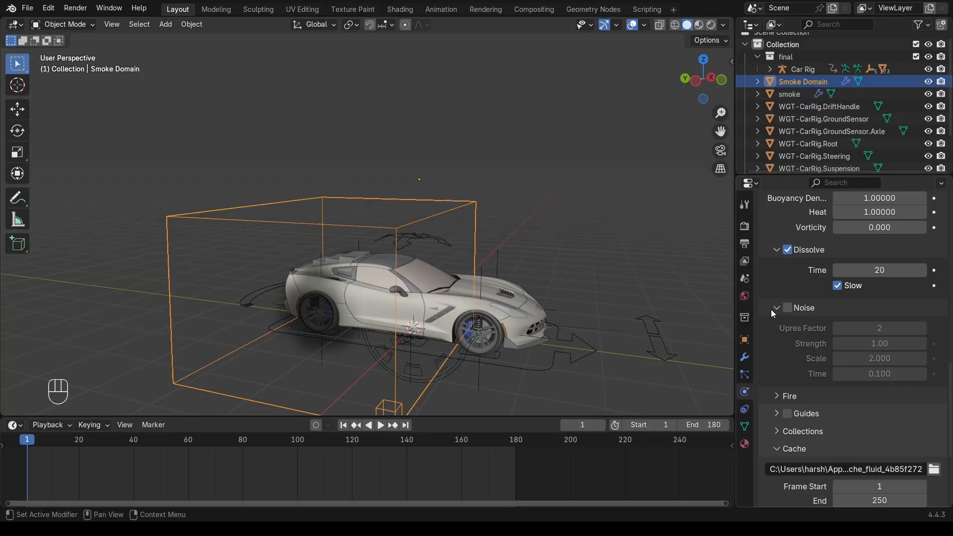
Turn on smoke noise and set the fluid cache end frame to 180
{"action": "left_click", "coordinate": [788, 308]}
{"action": "left_click", "coordinate": [776, 308]}
{"action": "scroll", "coordinate": [784, 288], "scroll_direction": "down", "scroll_amount": 3}
{"action": "double_click", "coordinate": [880, 357]}
{"action": "type", "text": "180"}
{"action": "key", "text": "Return"}
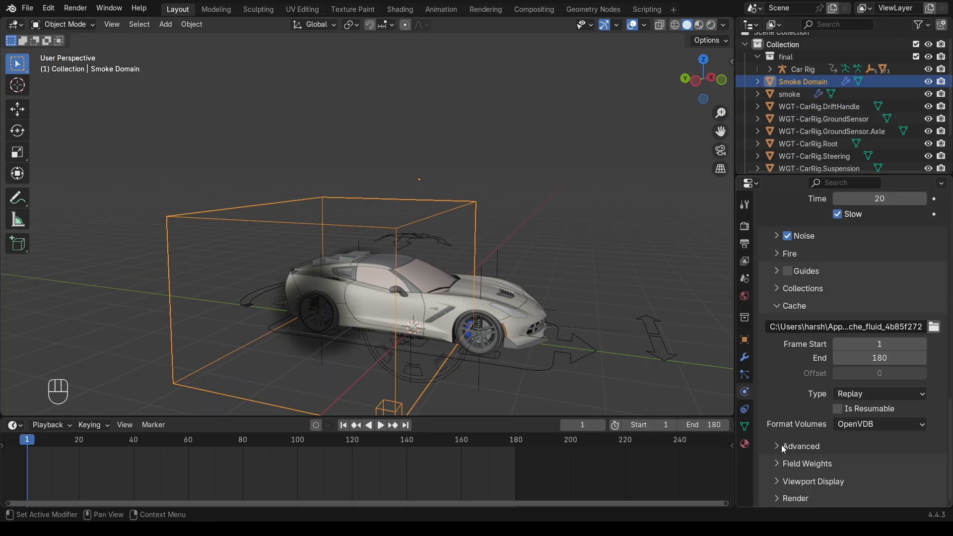
Lower the smoke's buoyancy density and set its heat to 0
{"action": "left_click", "coordinate": [781, 446]}
{"action": "scroll", "coordinate": [865, 358], "scroll_direction": "up", "scroll_amount": 16}
{"action": "left_click_drag", "start_coordinate": [865, 341], "coordinate": [856, 341]}
{"action": "double_click", "coordinate": [877, 357]}
{"action": "type", "text": "0"}
{"action": "key", "text": "Return"}
{"action": "scroll", "coordinate": [825, 350], "scroll_direction": "up", "scroll_amount": 6}
{"action": "scroll", "coordinate": [808, 352], "scroll_direction": "down", "scroll_amount": 11}
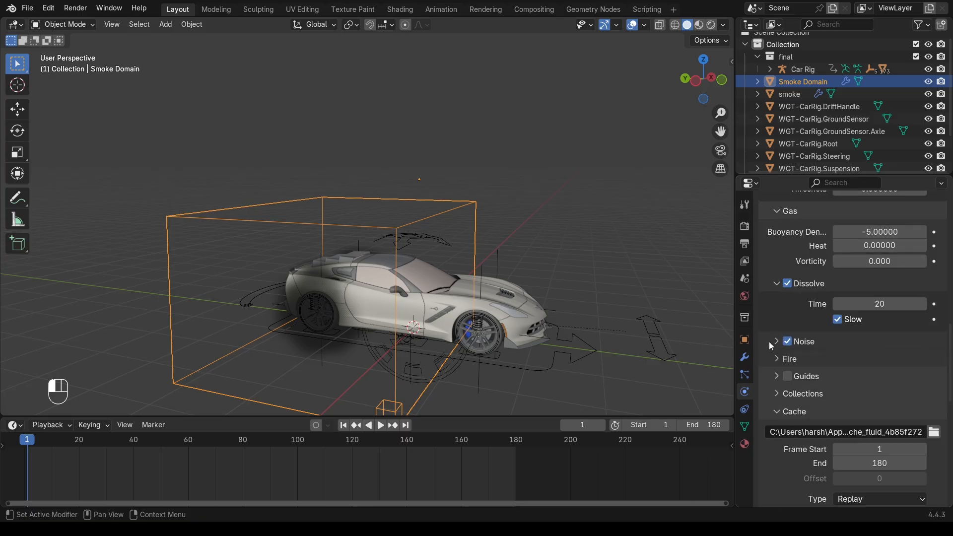
{"action": "left_click", "coordinate": [771, 342]}
Select the smoke emitter and play the animation facing the car to preview the tire smoke
{"action": "left_click", "coordinate": [790, 94]}
{"action": "scroll", "coordinate": [821, 355], "scroll_direction": "up", "scroll_amount": 2}
{"action": "middle_click_drag", "start_coordinate": [496, 298], "coordinate": [437, 283]}
{"action": "key", "text": "space"}
{"action": "middle_click_drag", "start_coordinate": [570, 320], "coordinate": [498, 287]}
{"action": "key", "text": "space"}
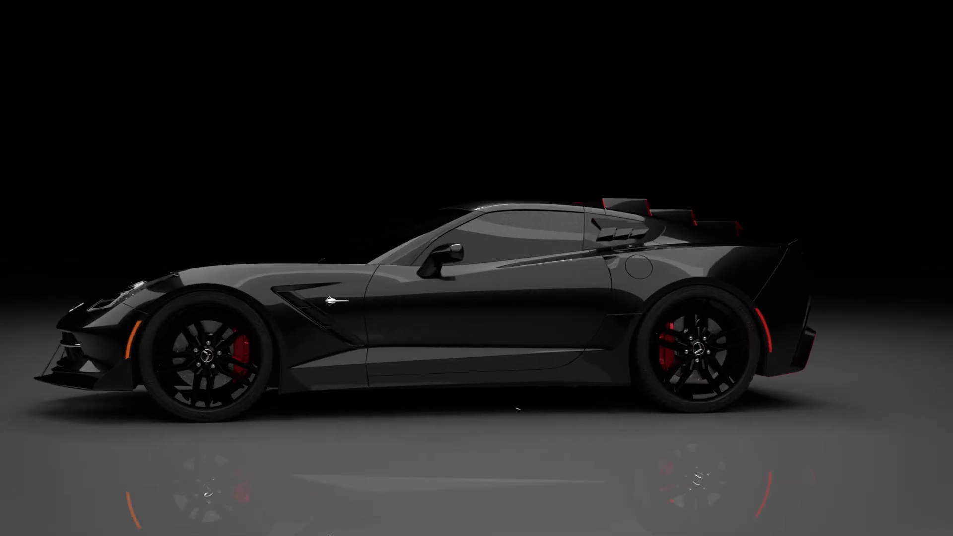